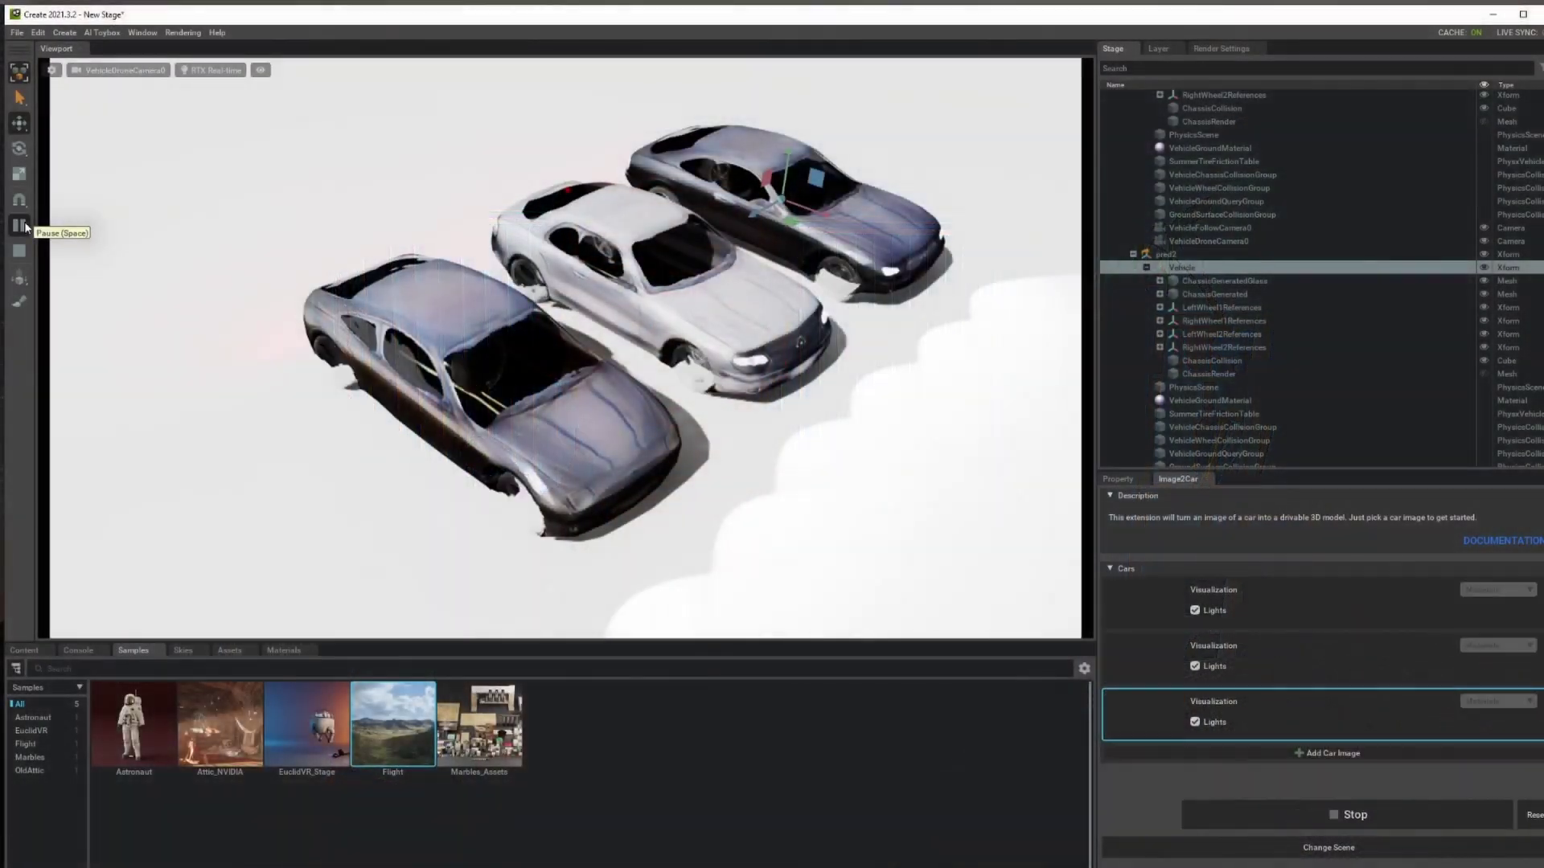
Press Play to run the simulation and drive the cars from VehicleFollowCamera0
{"action": "left_click", "coordinate": [20, 227]}
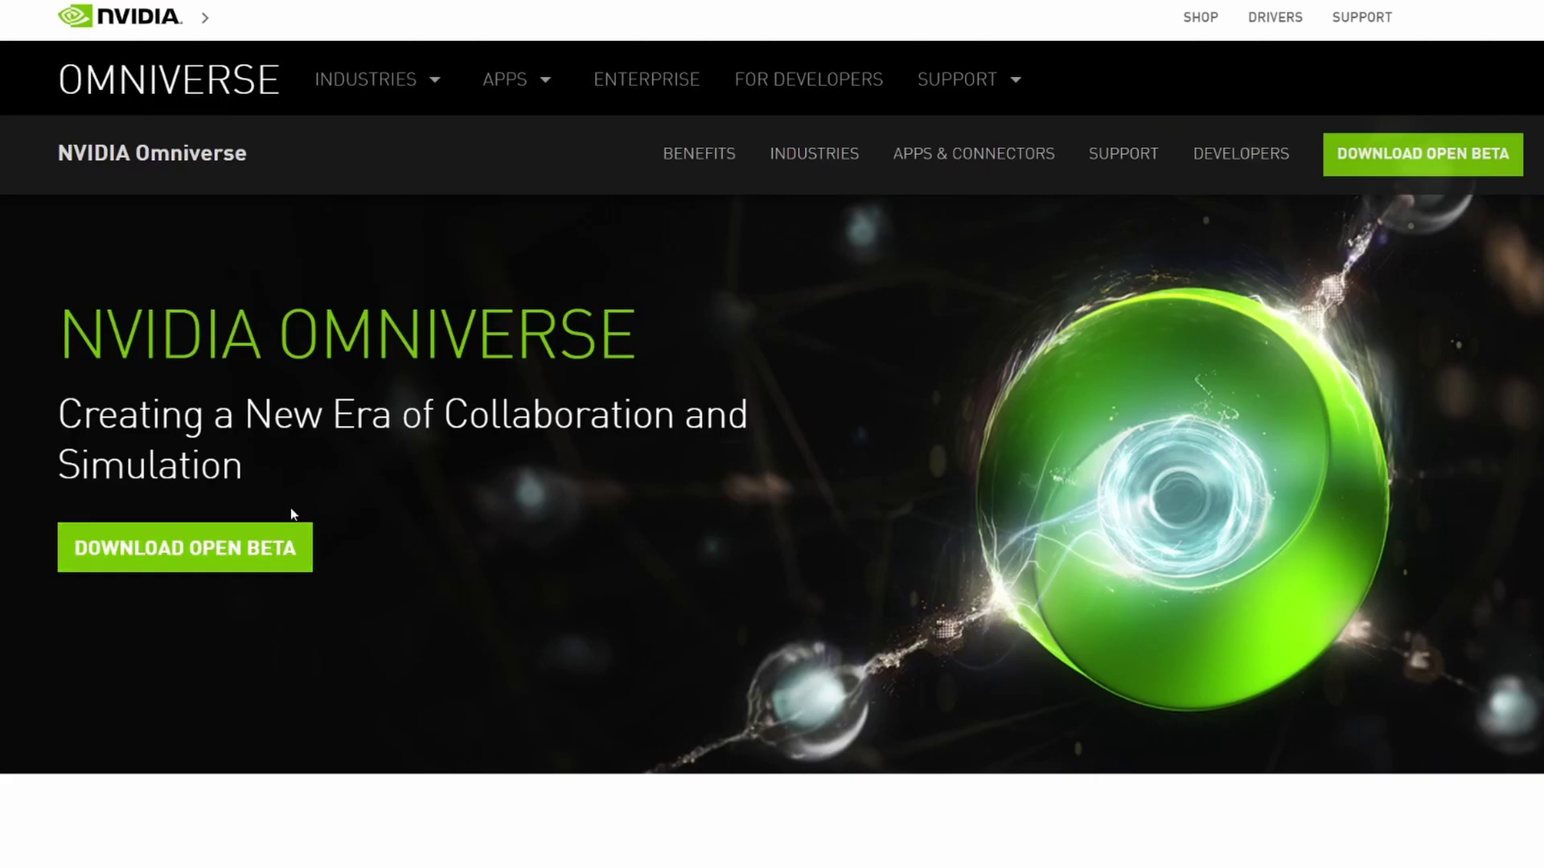
Start the open beta download form, choosing Personal Gaming and/or Entertainment as the intended use
{"action": "left_click", "coordinate": [254, 548]}
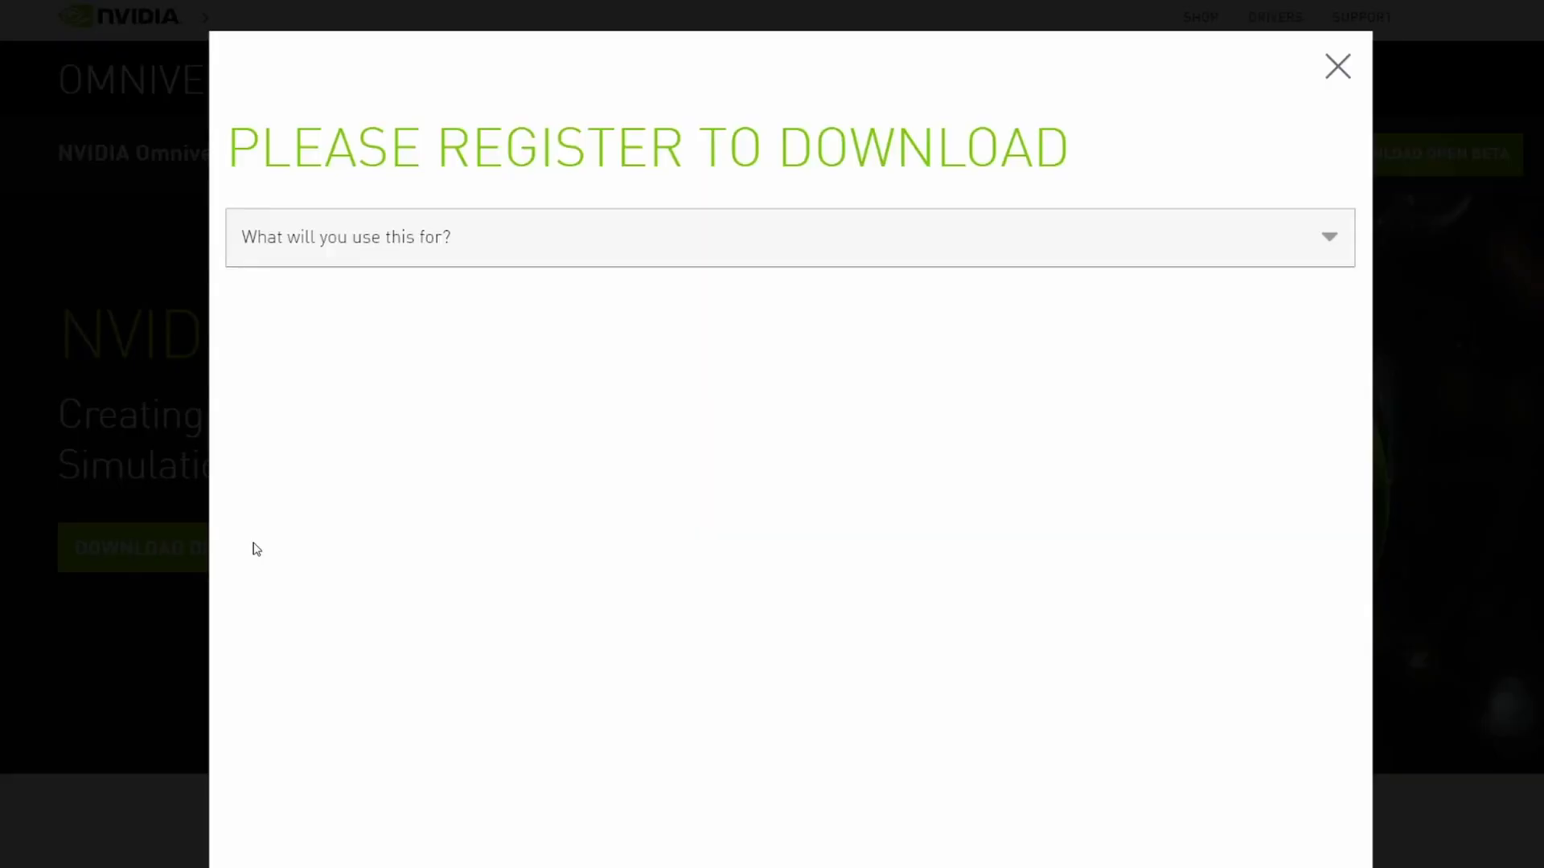
{"action": "left_click", "coordinate": [545, 255]}
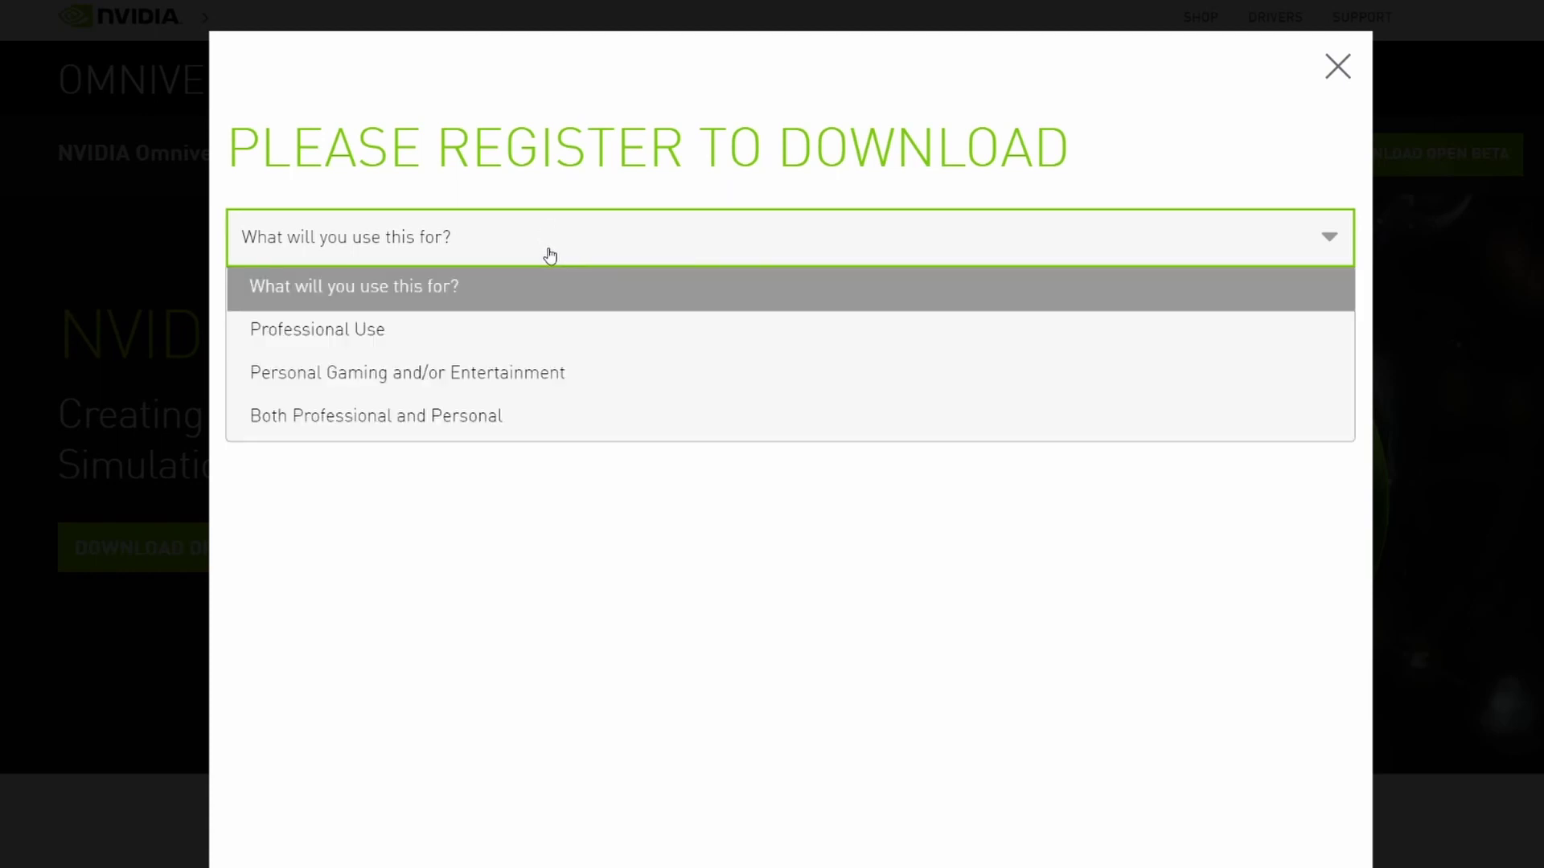
{"action": "left_click", "coordinate": [546, 375]}
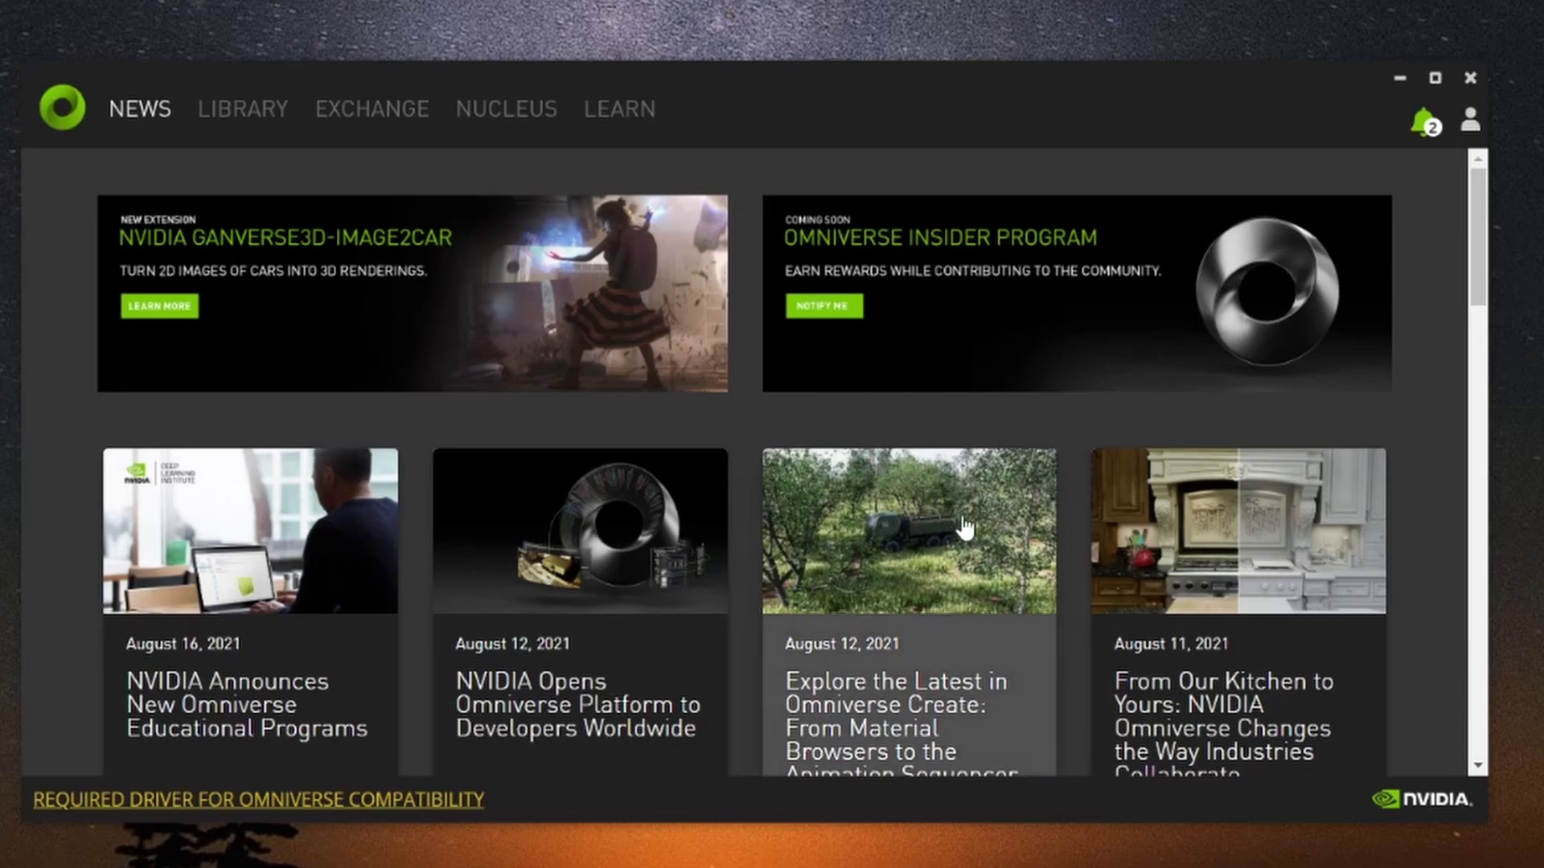
Search the Exchange for 'create' and launch Omniverse Create from its card
{"action": "left_click", "coordinate": [372, 116]}
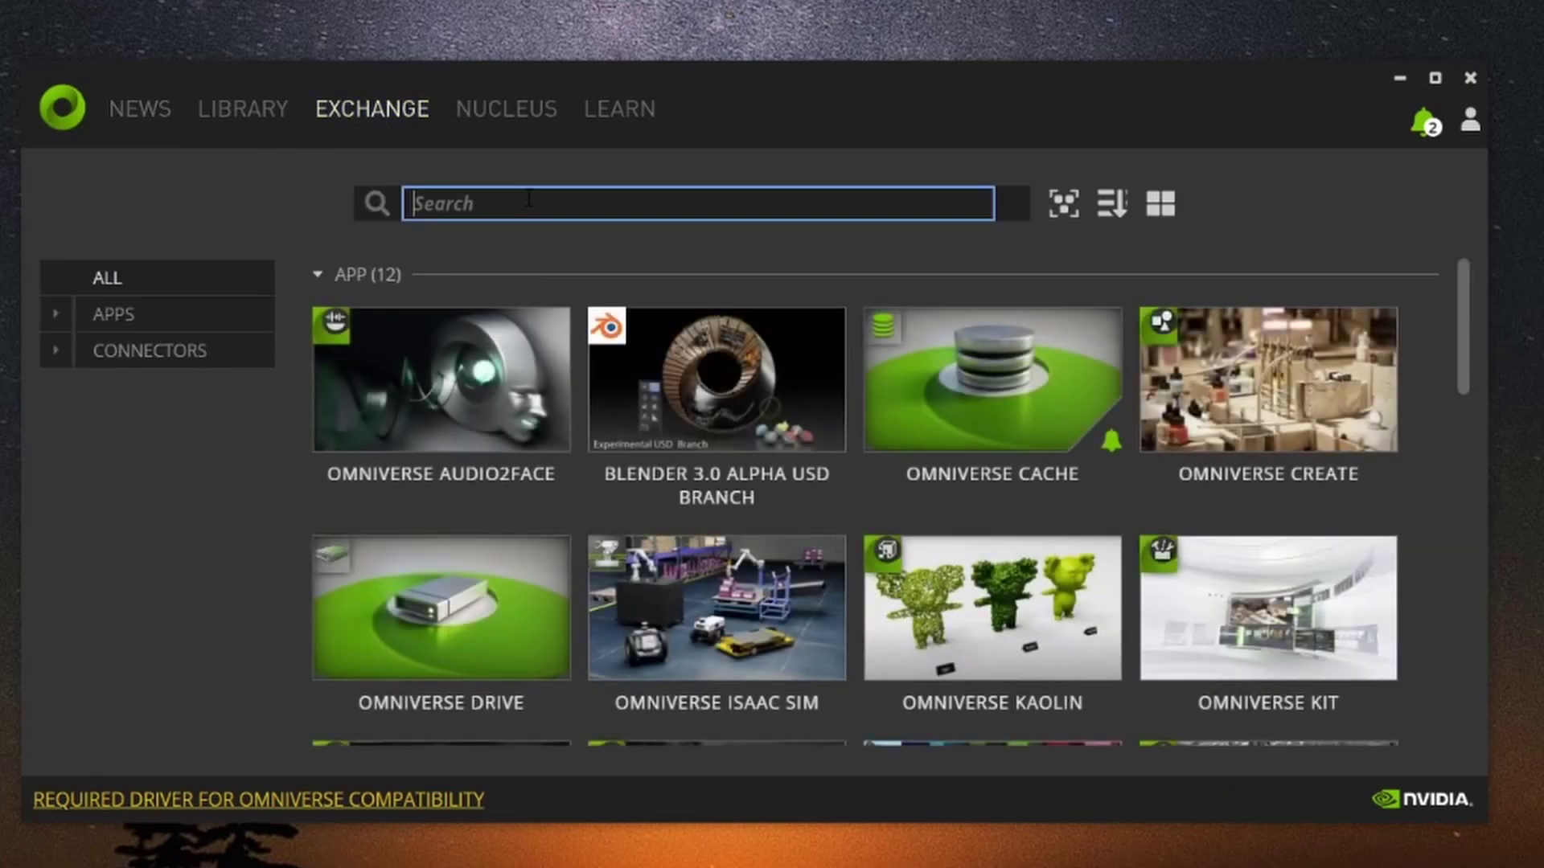
{"action": "type", "text": "create"}
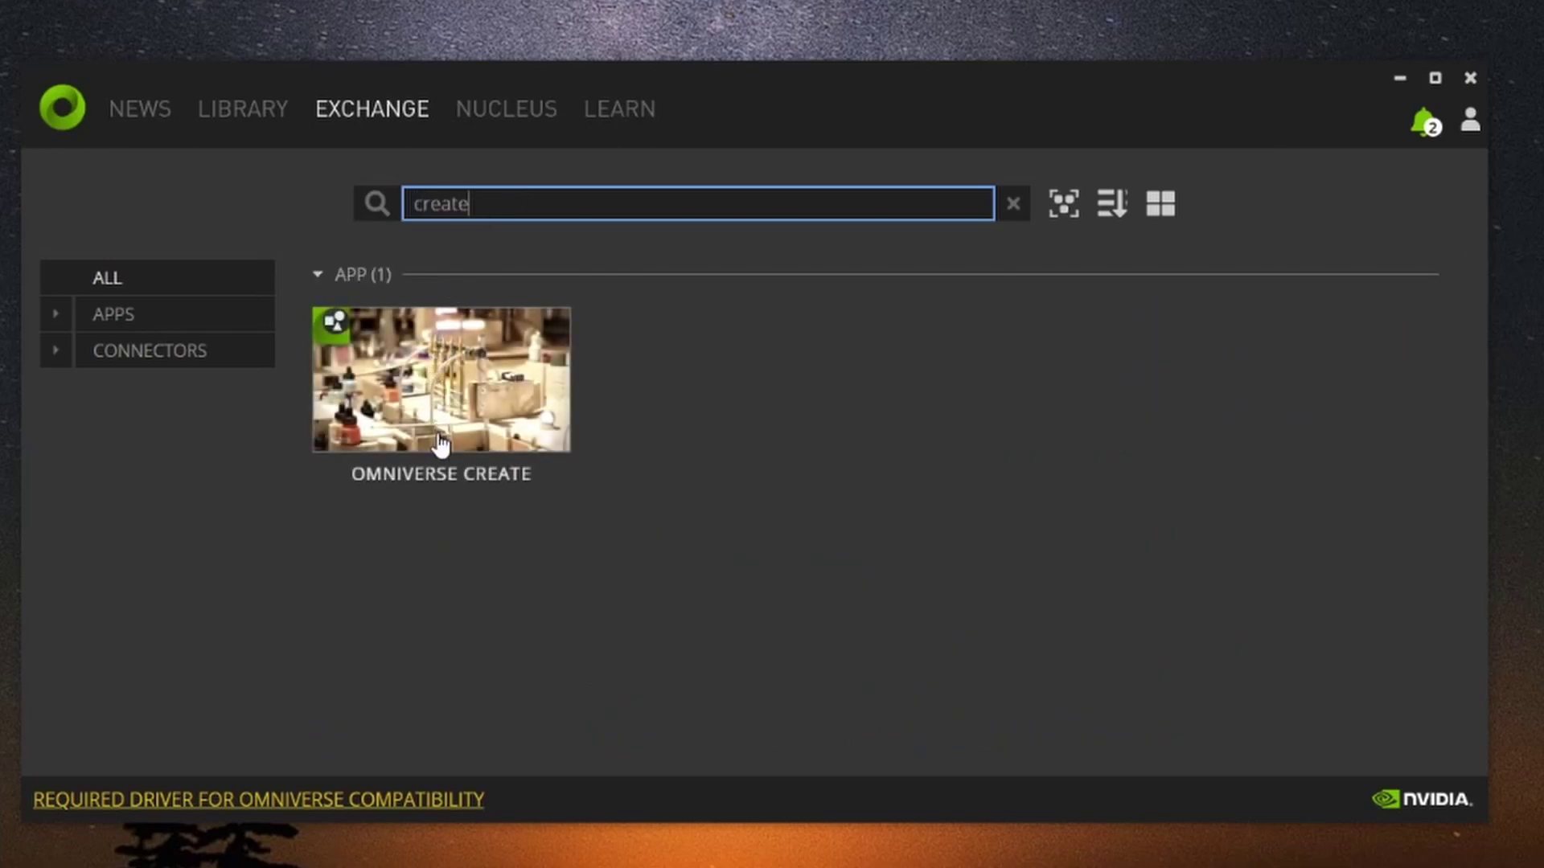
{"action": "left_click", "coordinate": [408, 406]}
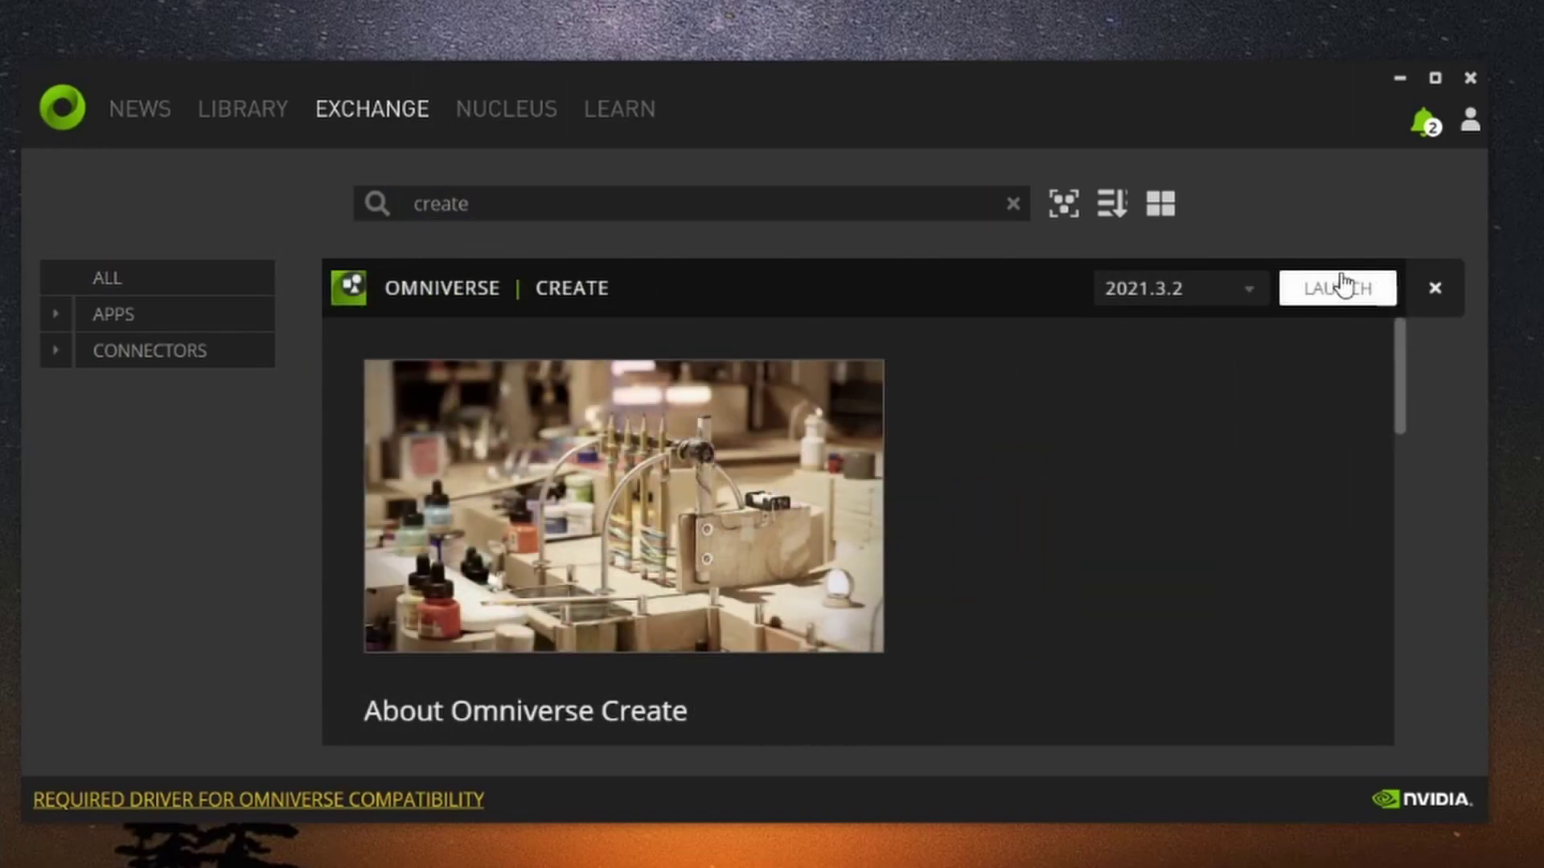
{"action": "left_click", "coordinate": [1349, 293]}
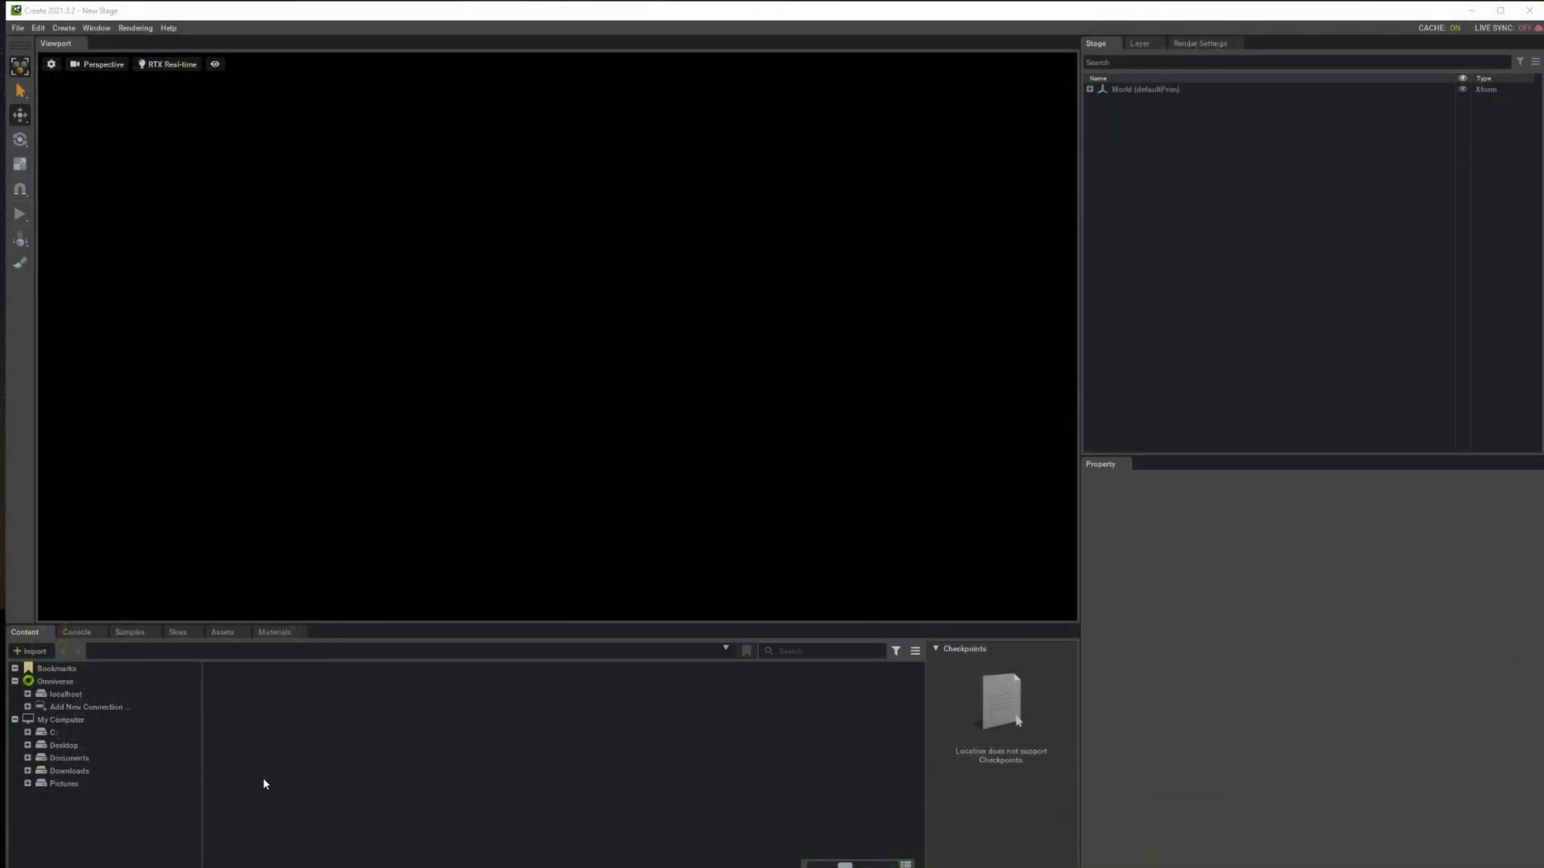
Open the Astronaut sample scene from Samples and zoom in on it
{"action": "left_click", "coordinate": [127, 633]}
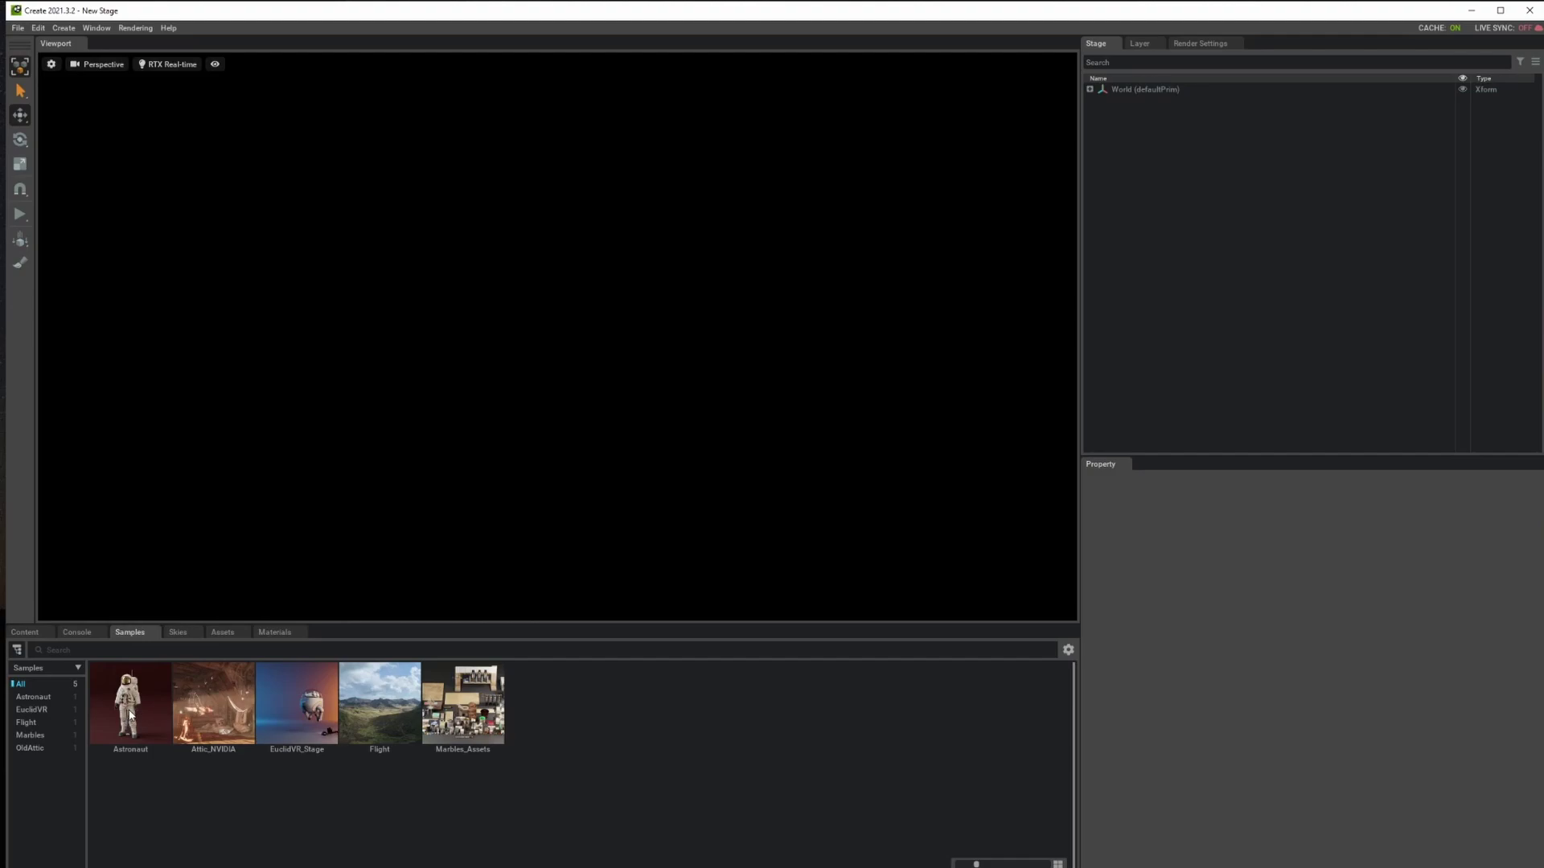
{"action": "double_click", "coordinate": [131, 714]}
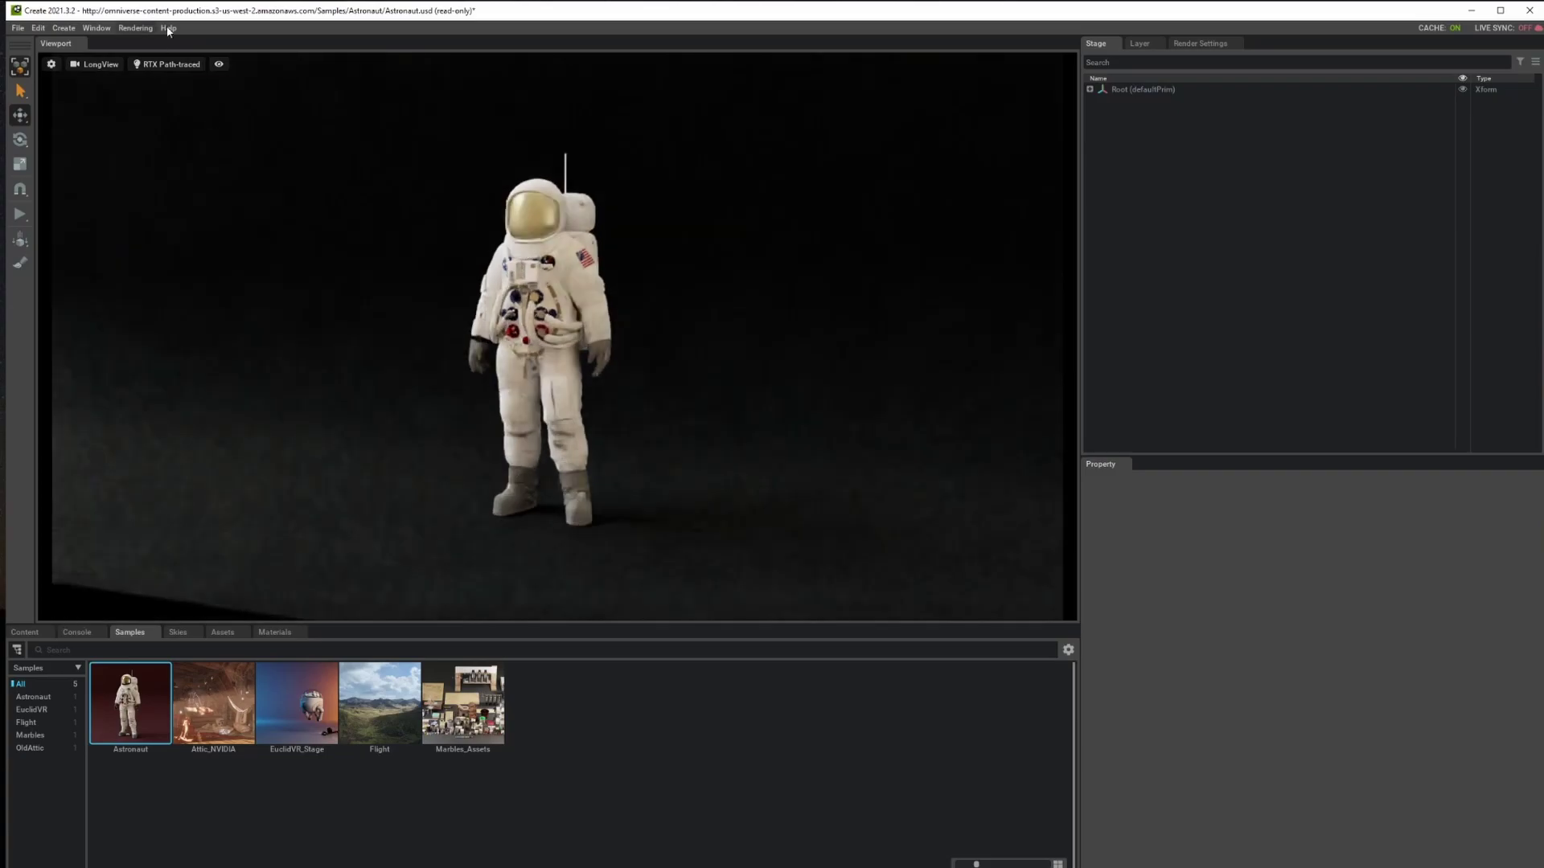
{"action": "scroll", "coordinate": [516, 335], "scroll_direction": "up", "scroll_amount": 10}
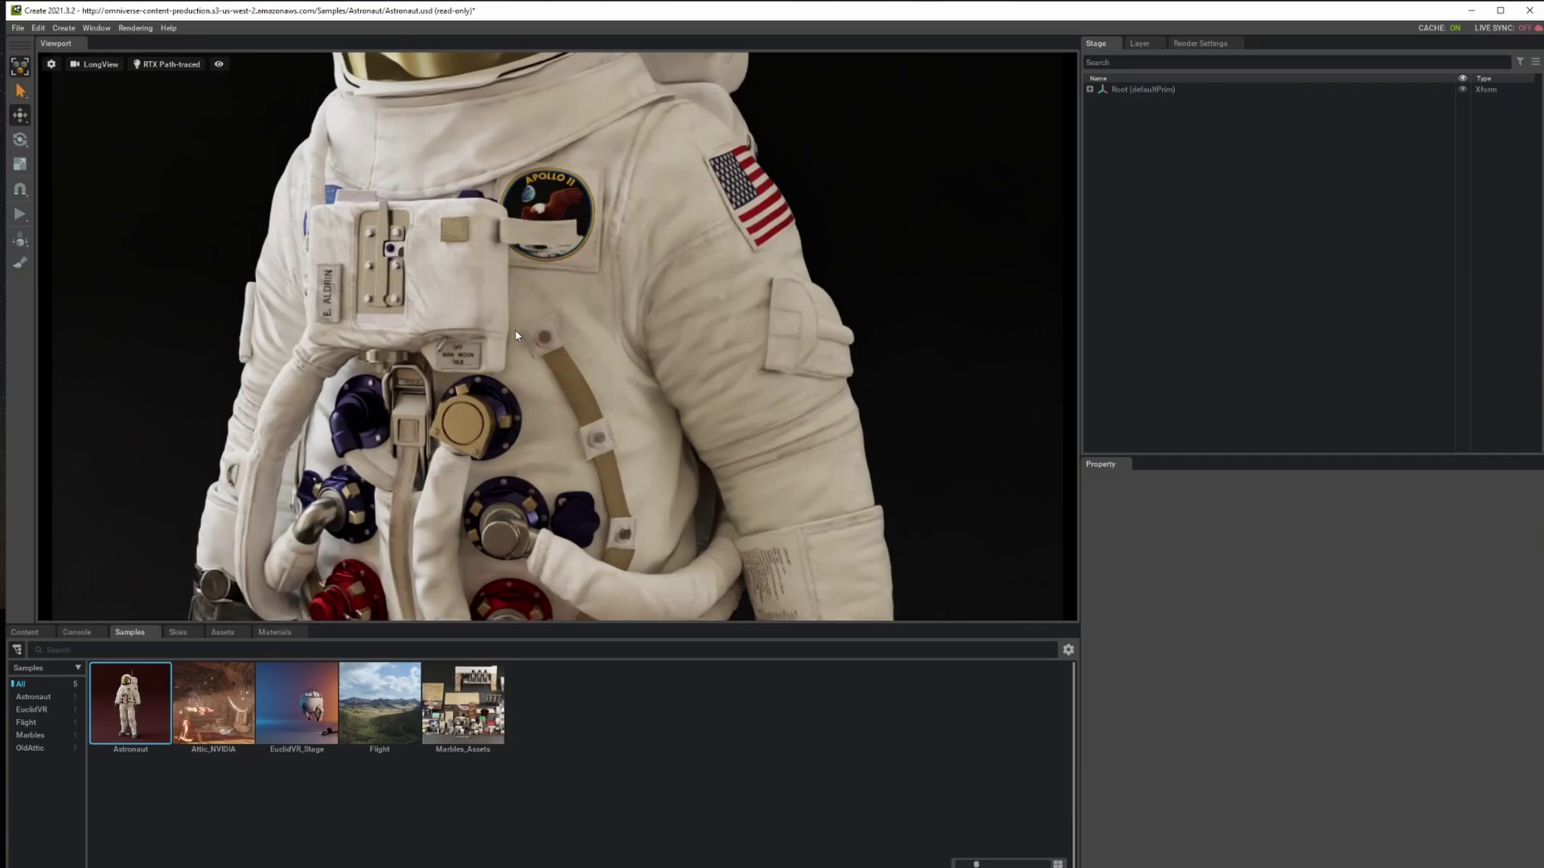
{"action": "scroll", "coordinate": [516, 335], "scroll_direction": "up", "scroll_amount": 2}
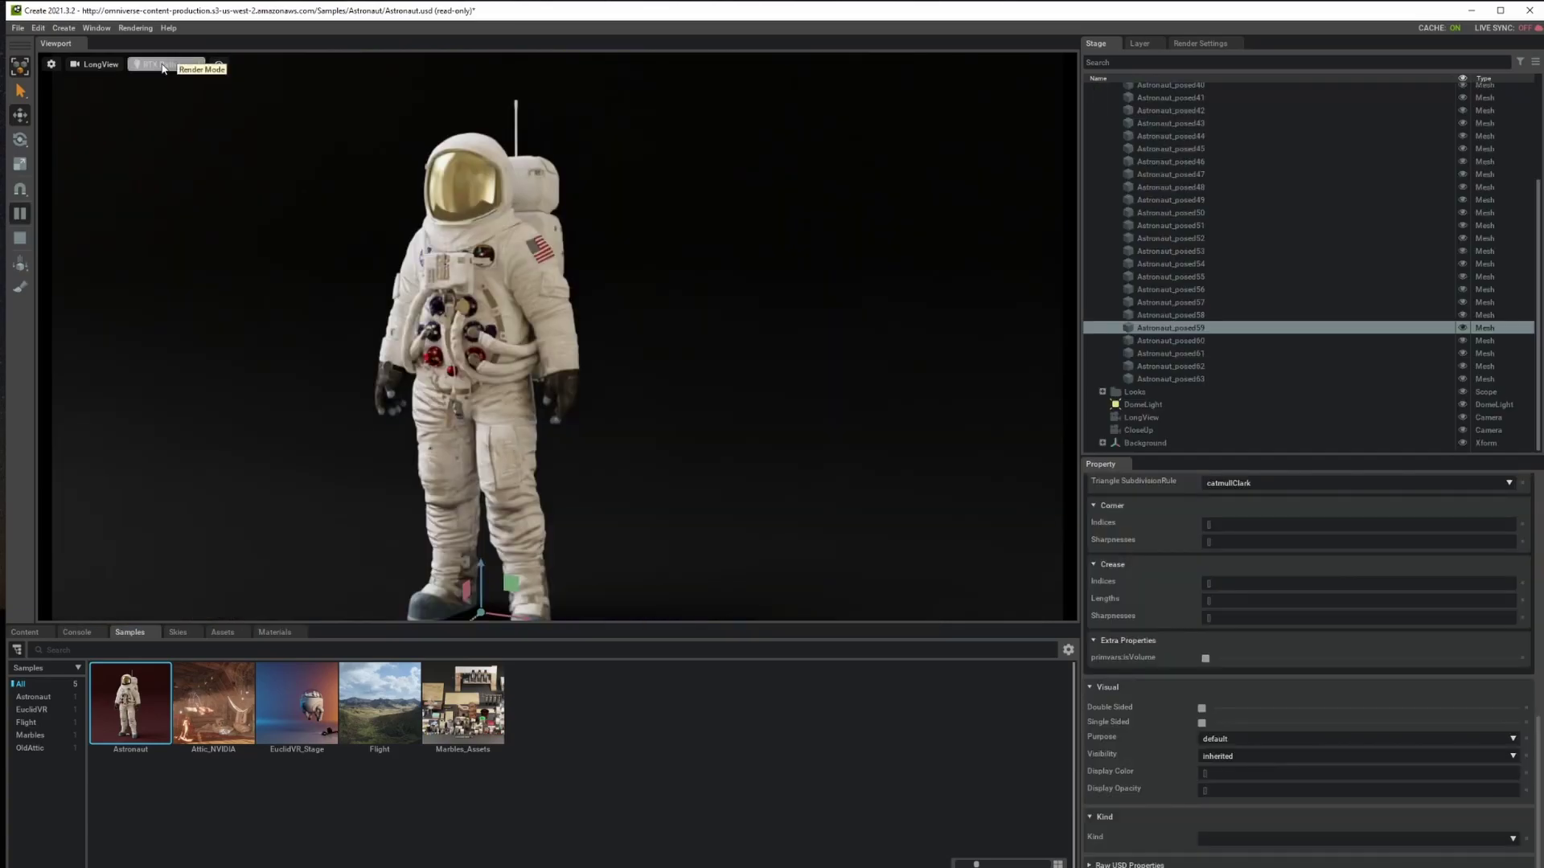
Switch the render mode to RTX Real-time, then open the EuclidVR_Stage sample
{"action": "left_click", "coordinate": [164, 64]}
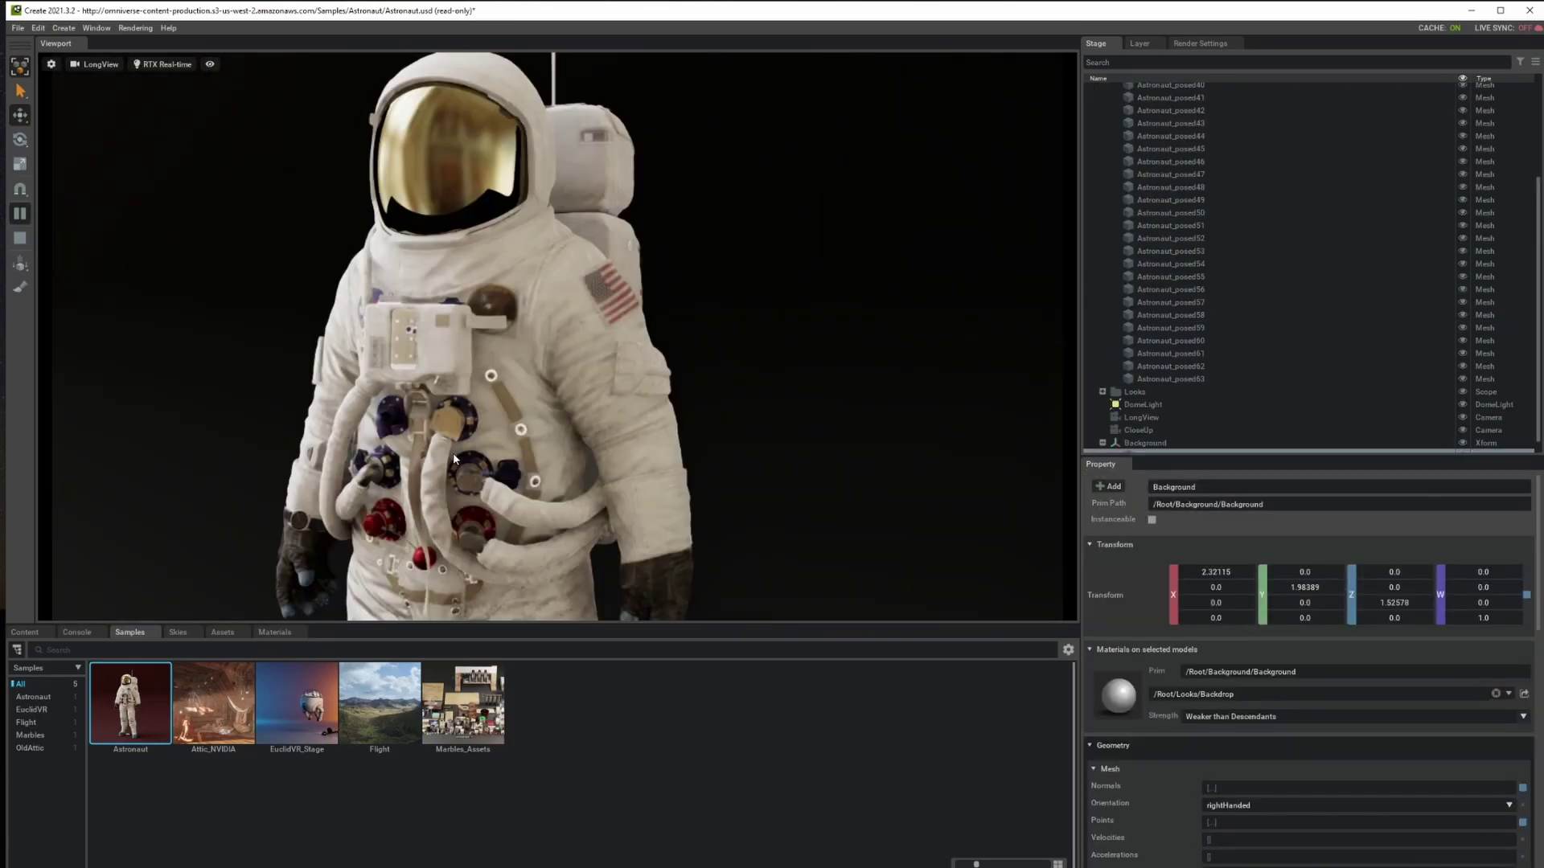
{"action": "scroll", "coordinate": [672, 561], "scroll_direction": "down", "scroll_amount": 3}
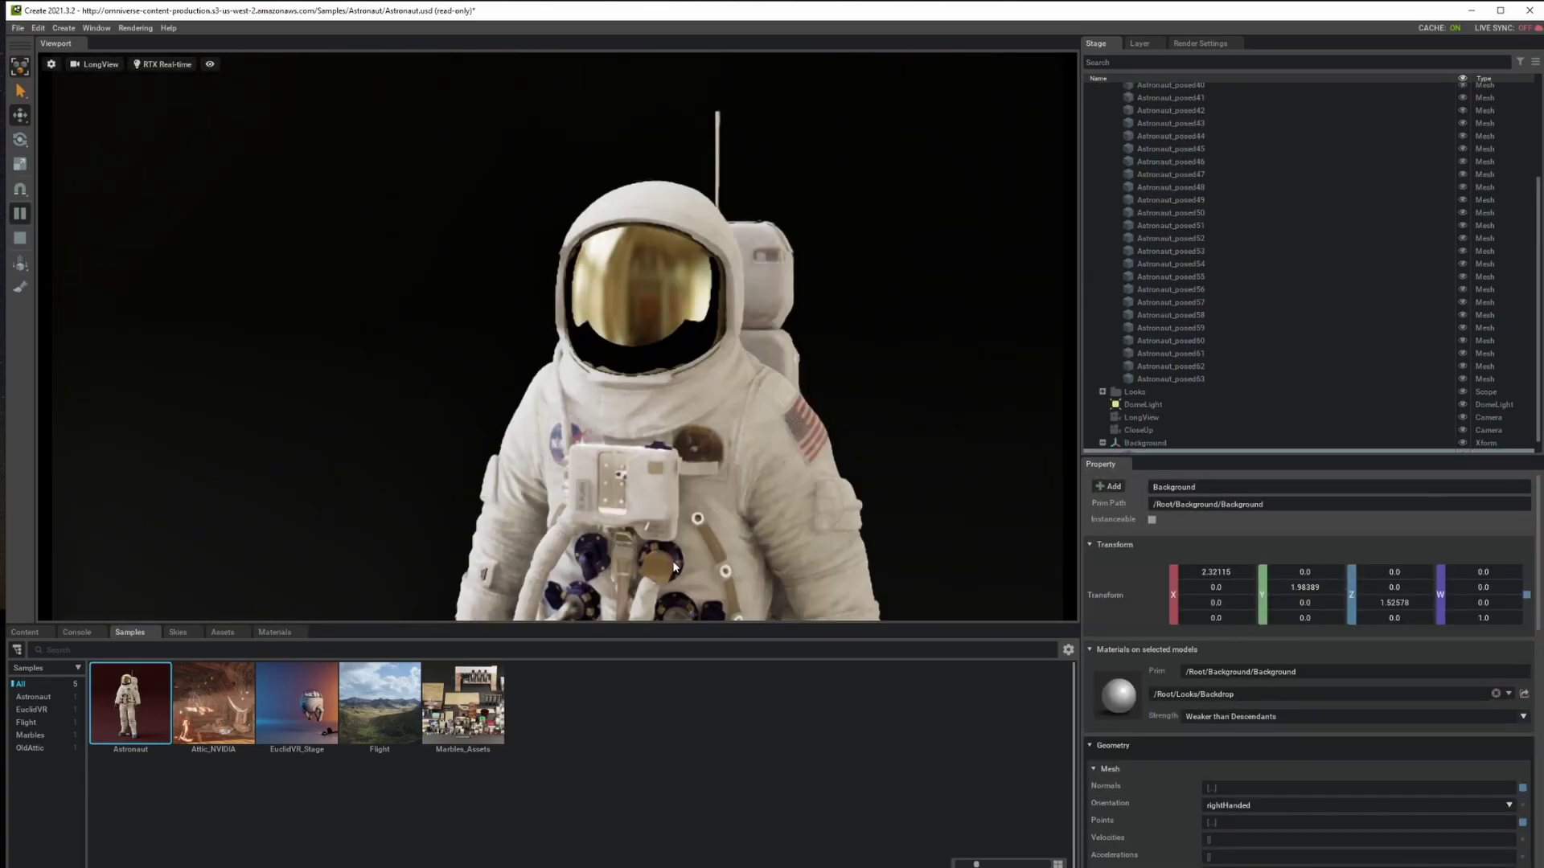
{"action": "scroll", "coordinate": [696, 469], "scroll_direction": "up", "scroll_amount": 3}
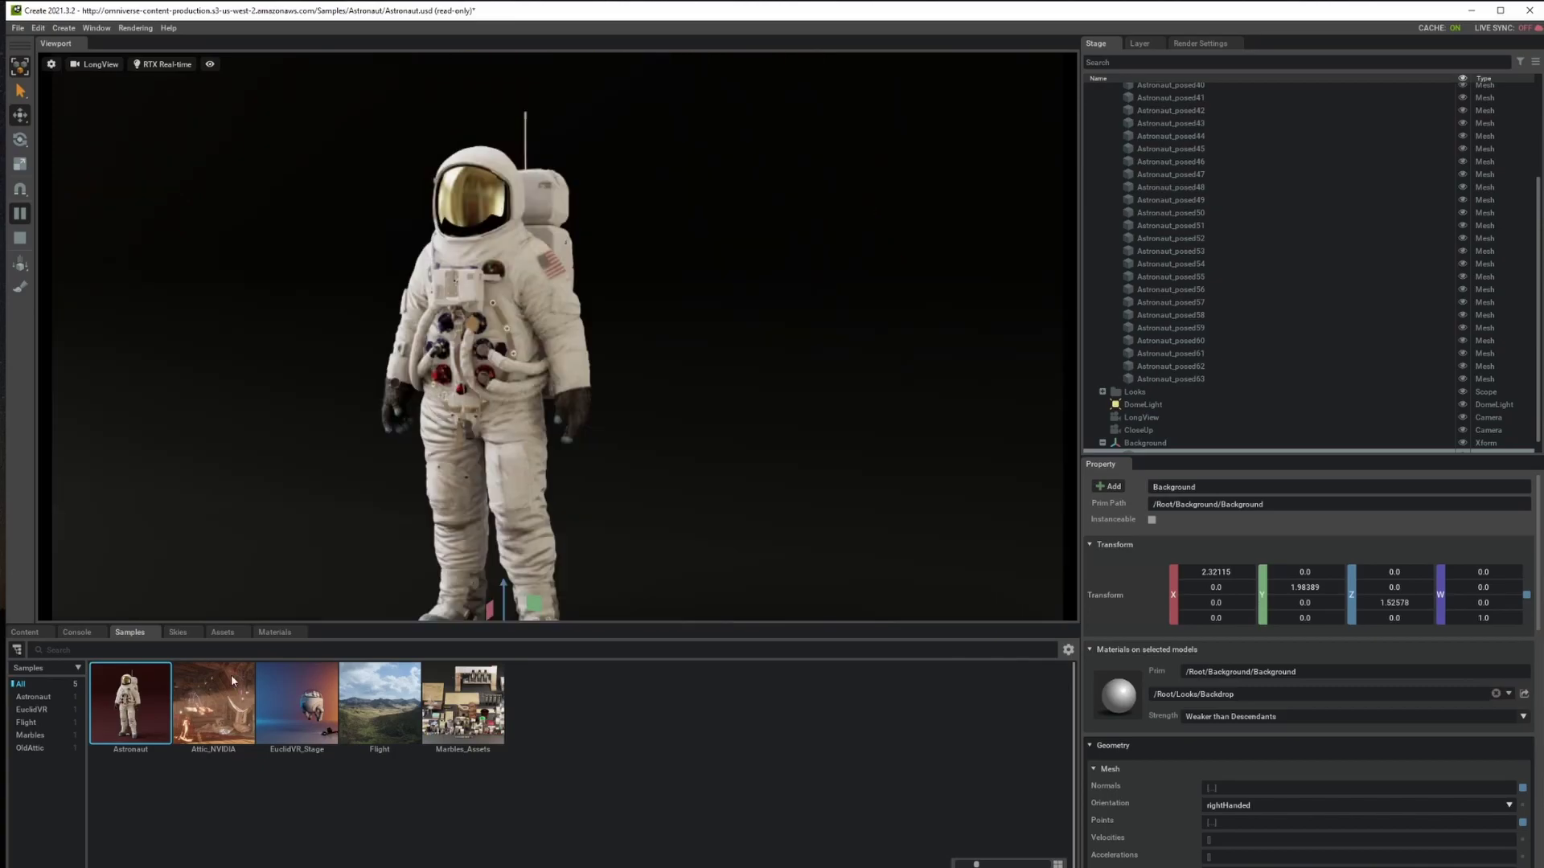
{"action": "double_click", "coordinate": [279, 717]}
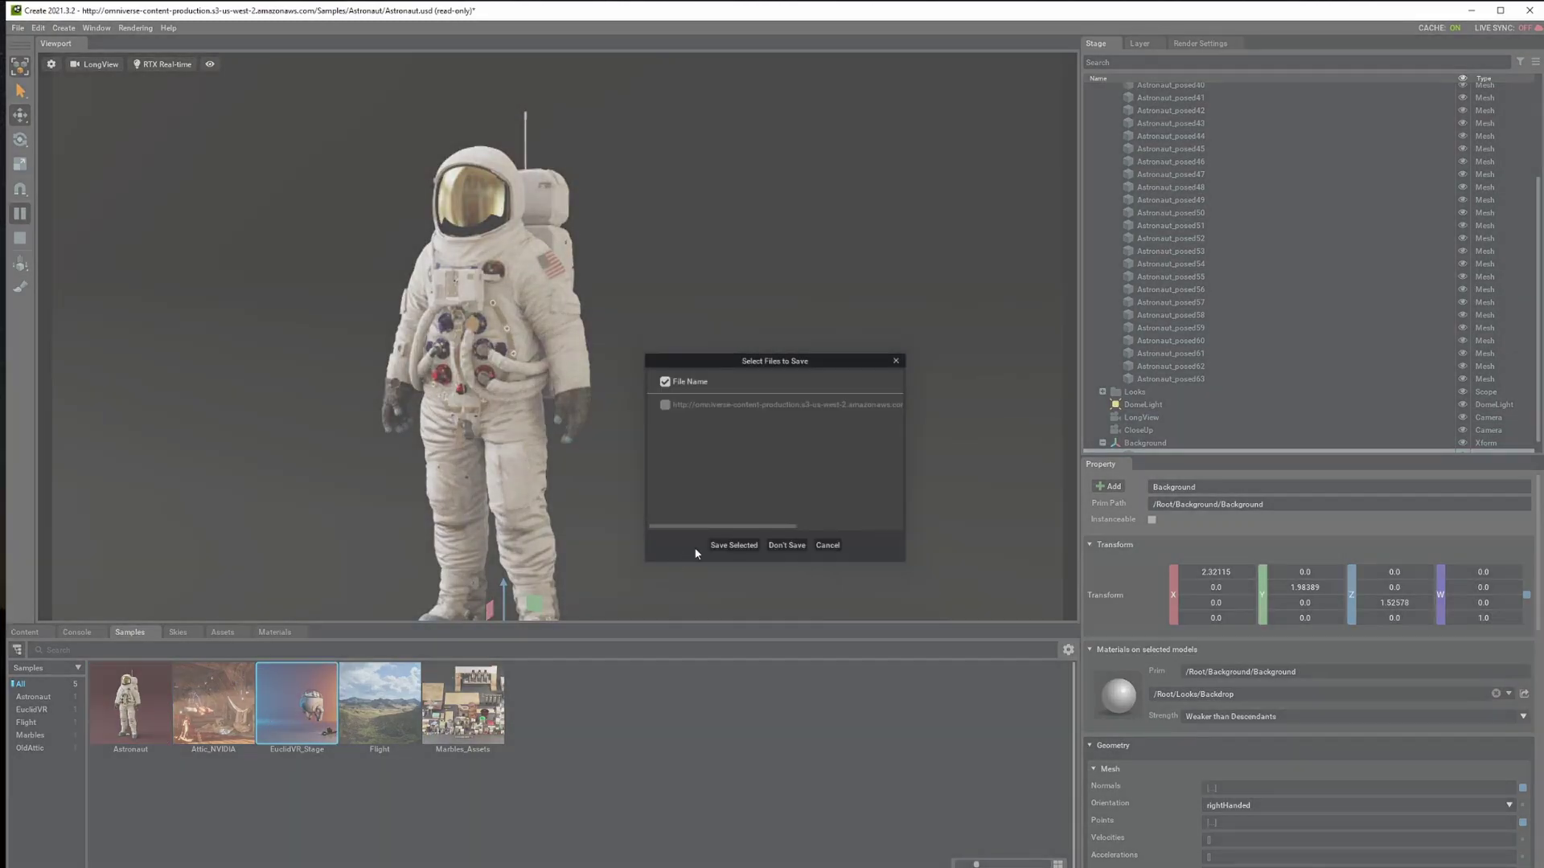
Discard the Astronaut changes, look around EuclidVR_Stage and play its animation
{"action": "left_click", "coordinate": [784, 545]}
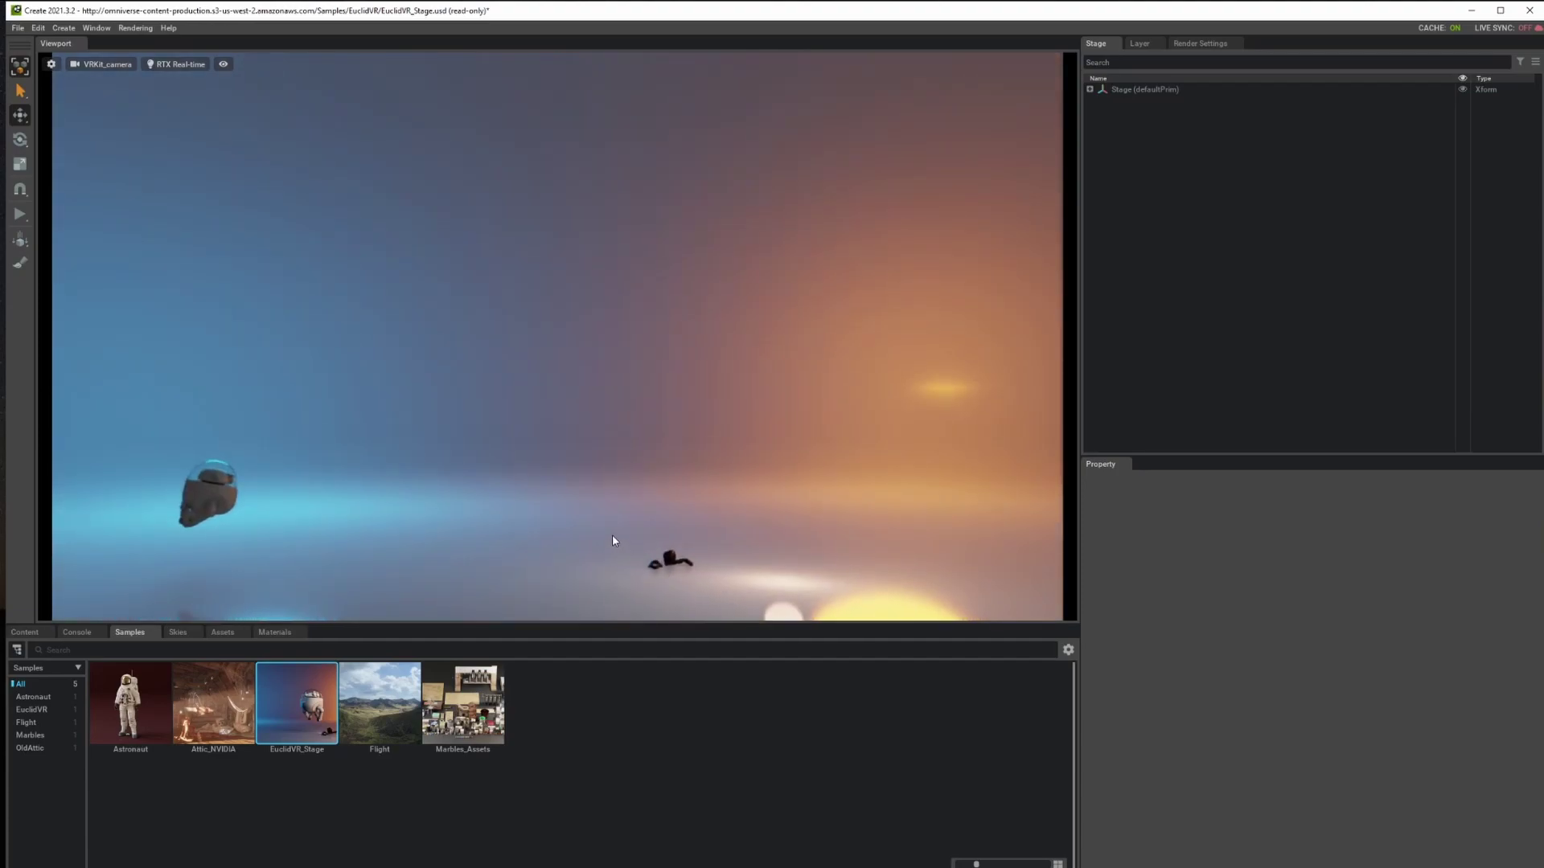
{"action": "middle_click_drag", "start_coordinate": [611, 534], "coordinate": [525, 473]}
{"action": "key", "text": "space"}
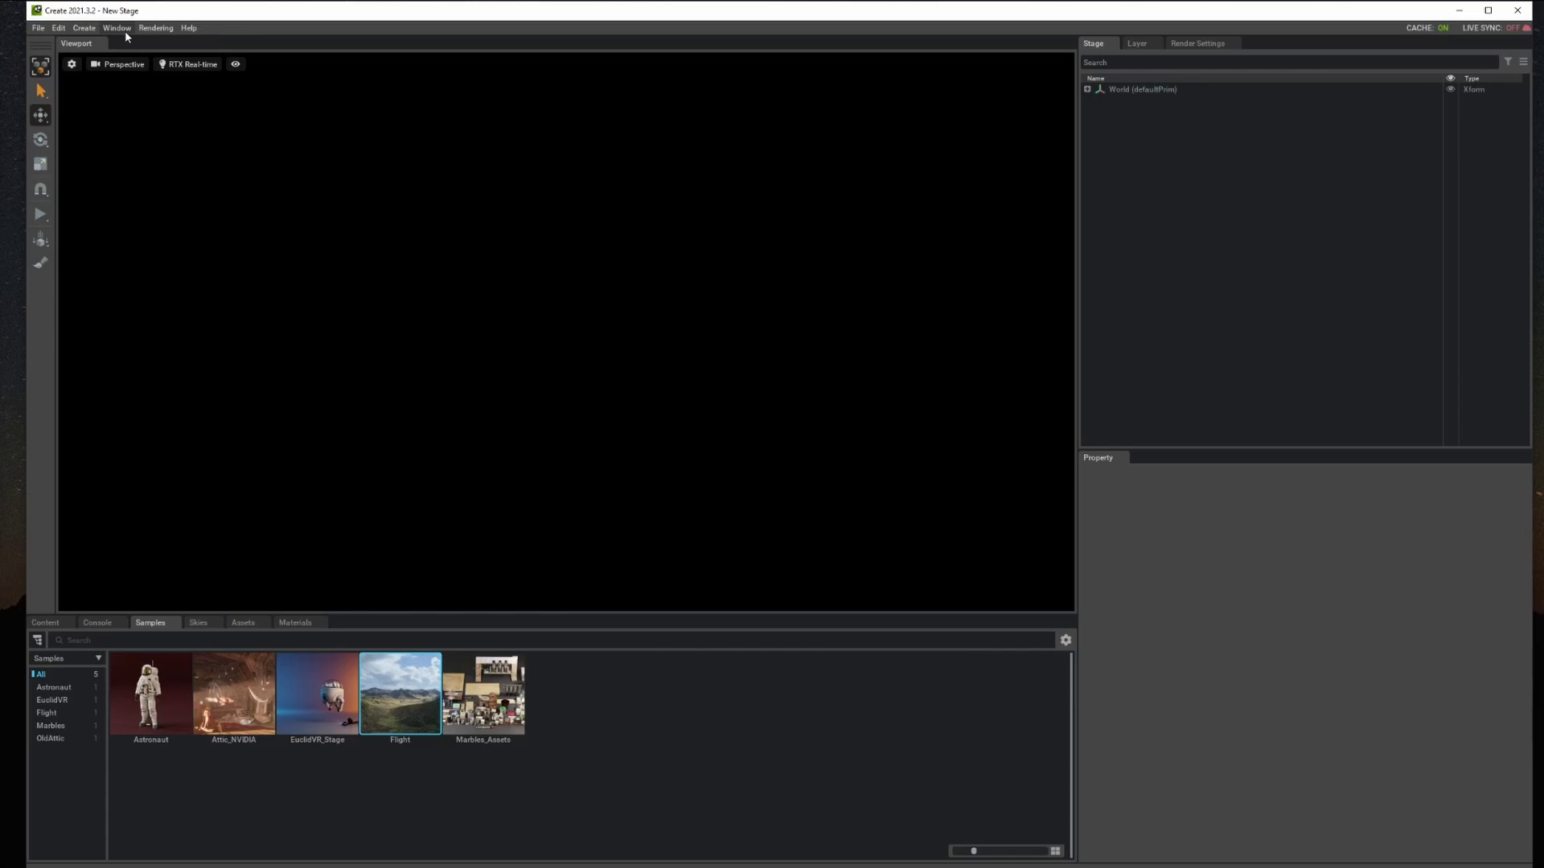
Search Extensions for 'Image2Car', enable GANVERSE3D - IMAGE2CAR, and close the manager
{"action": "left_click", "coordinate": [117, 28]}
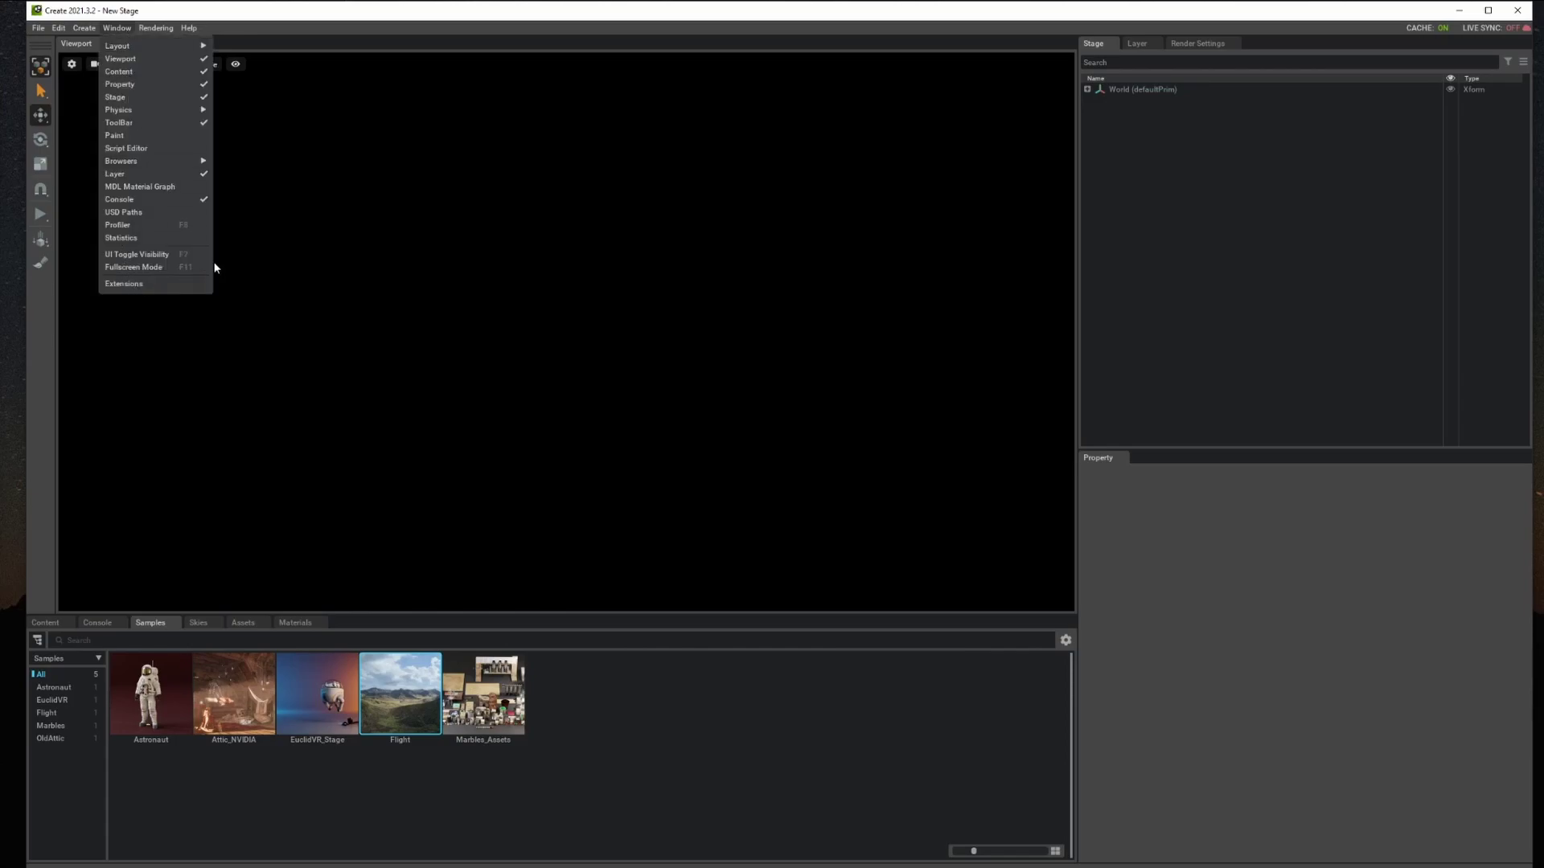
{"action": "left_click", "coordinate": [152, 283]}
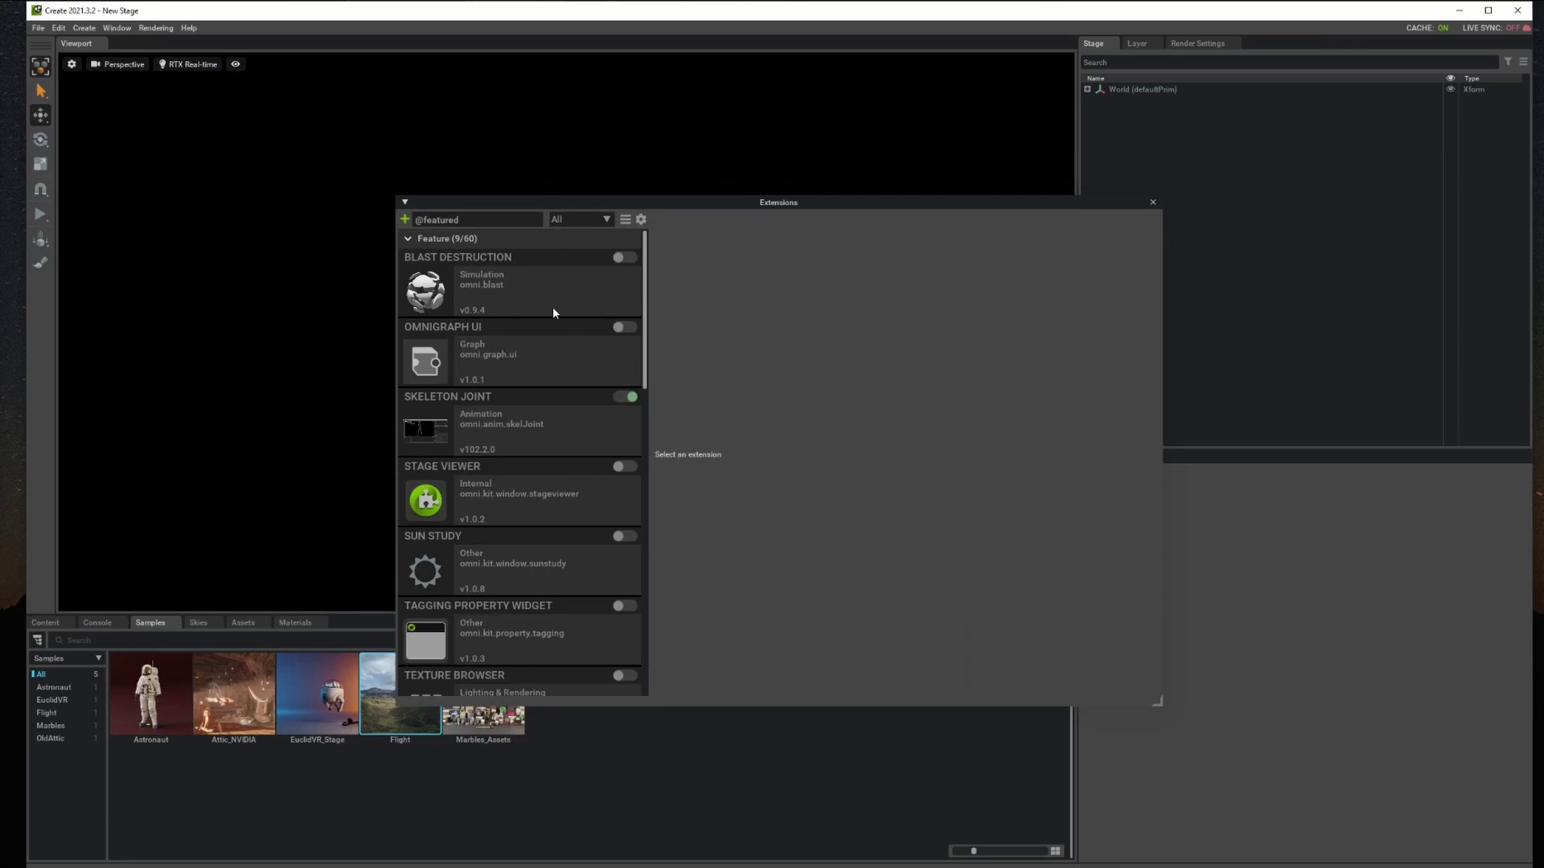
{"action": "double_click", "coordinate": [442, 220]}
{"action": "type", "text": "Image2Car"}
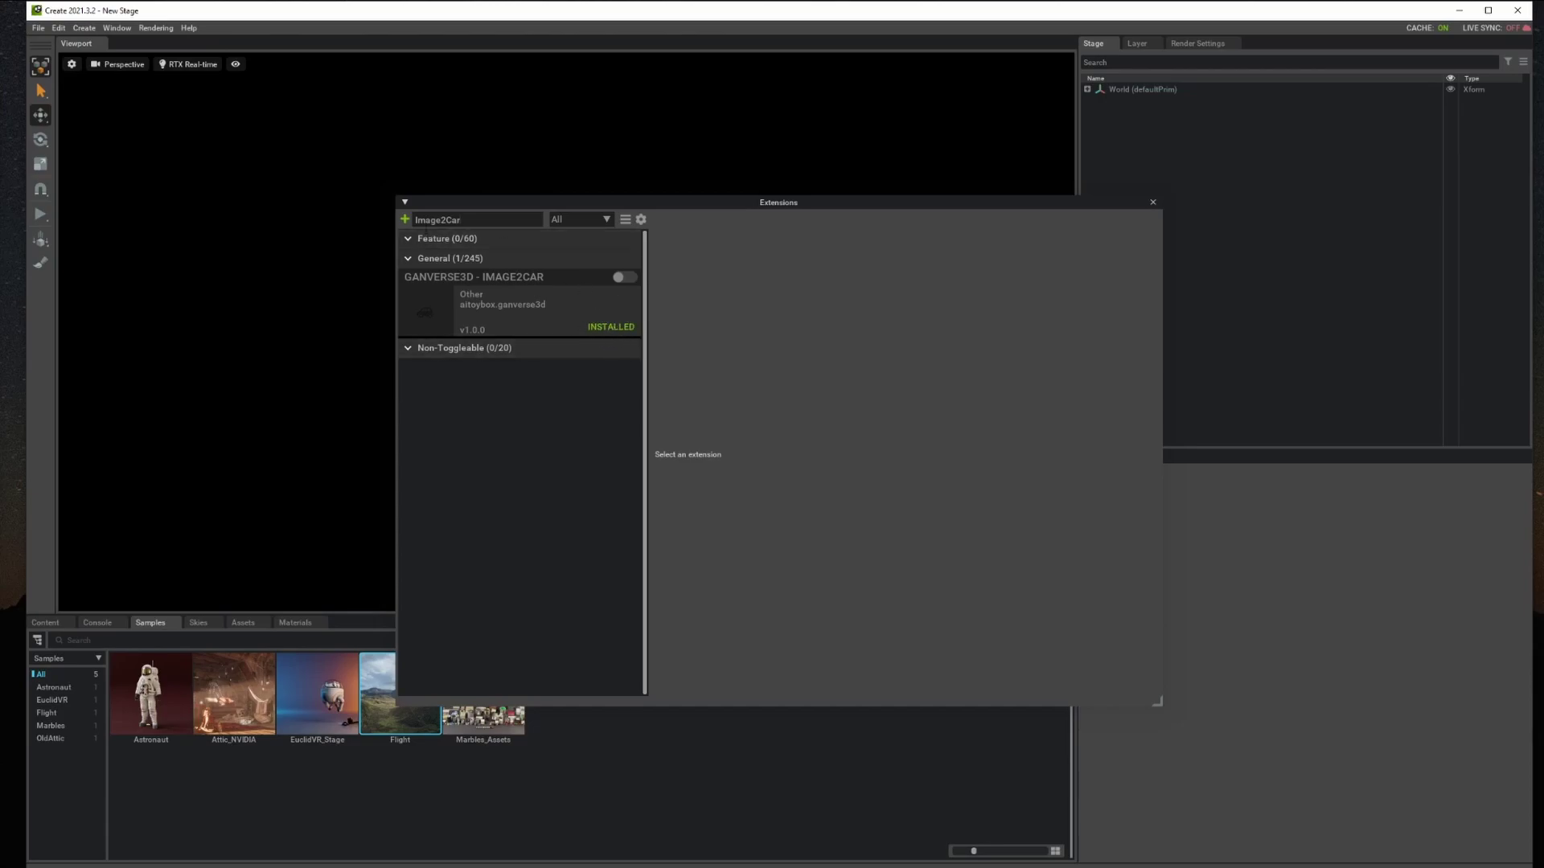
{"action": "left_click", "coordinate": [618, 278]}
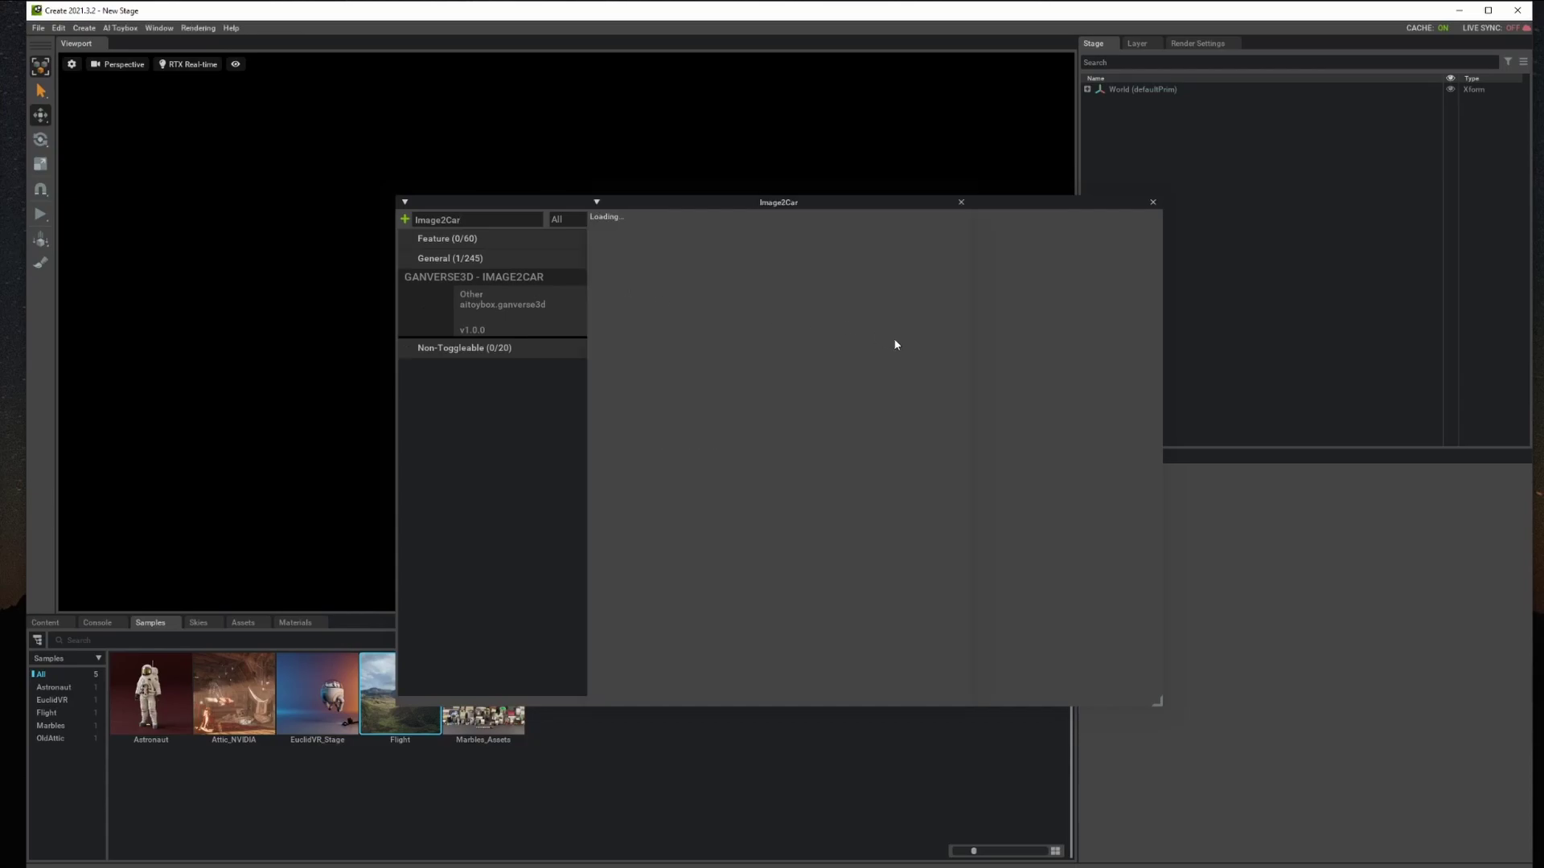
{"action": "left_click", "coordinate": [1152, 203]}
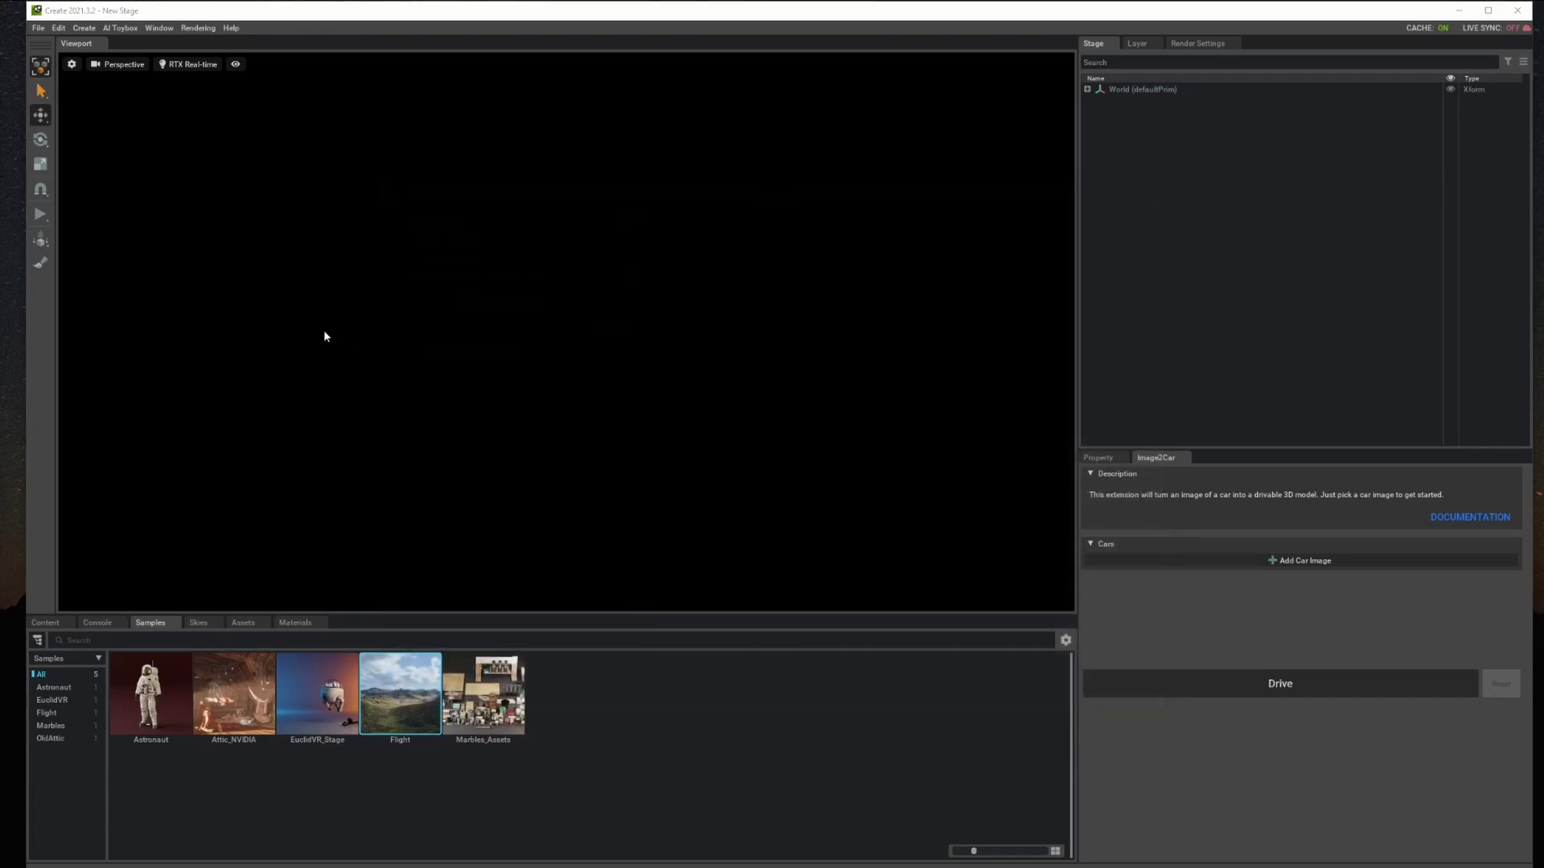
Add a physics Ground Plane from the Create menu and frame the whole plane
{"action": "left_click", "coordinate": [84, 27]}
{"action": "mouse_move", "coordinate": [102, 163]}
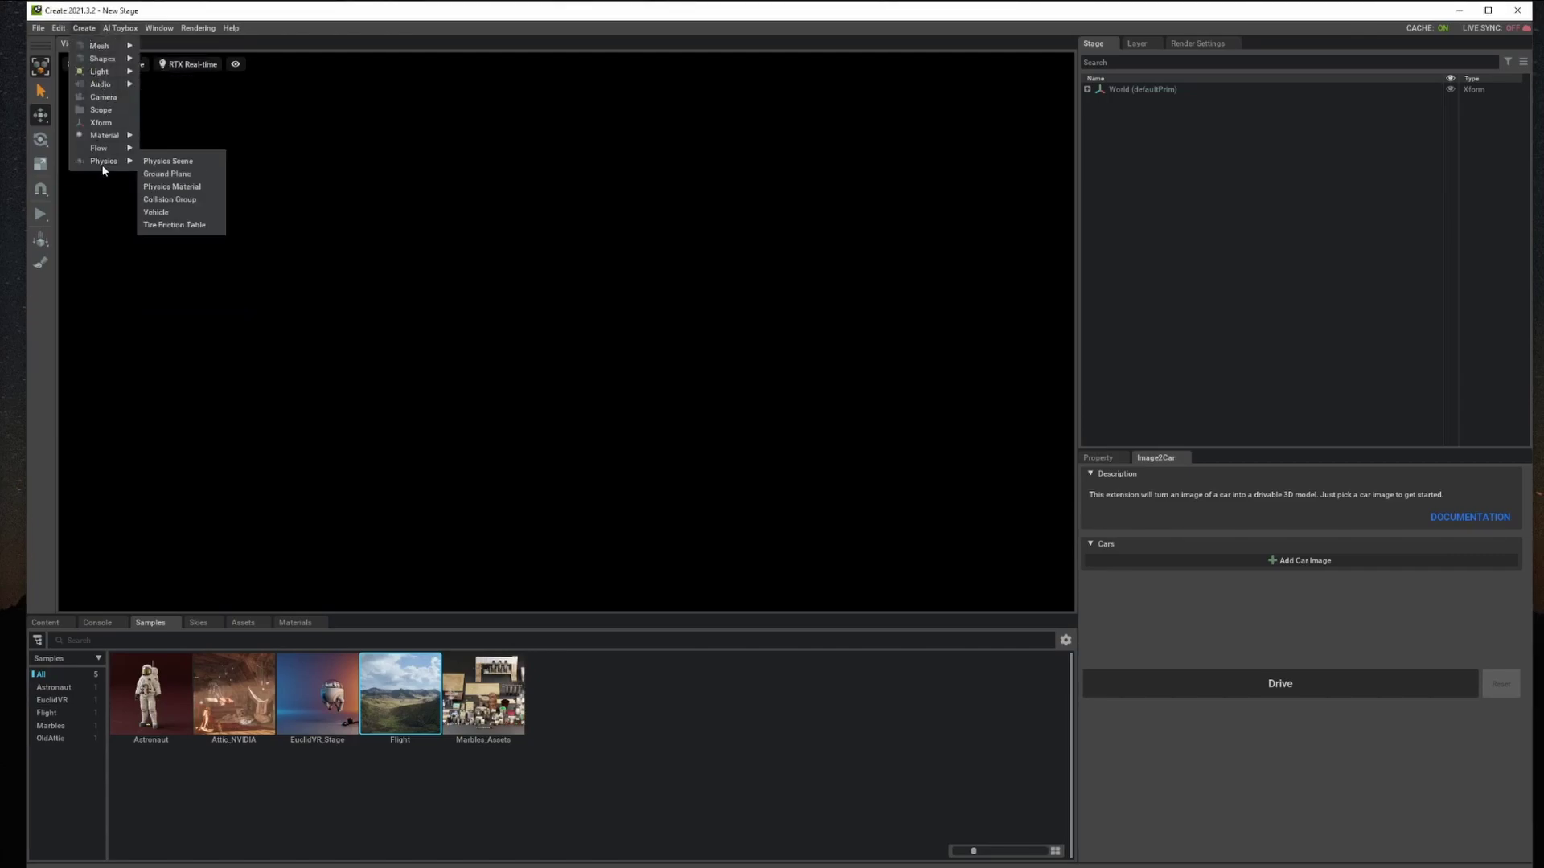
{"action": "left_click", "coordinate": [170, 174]}
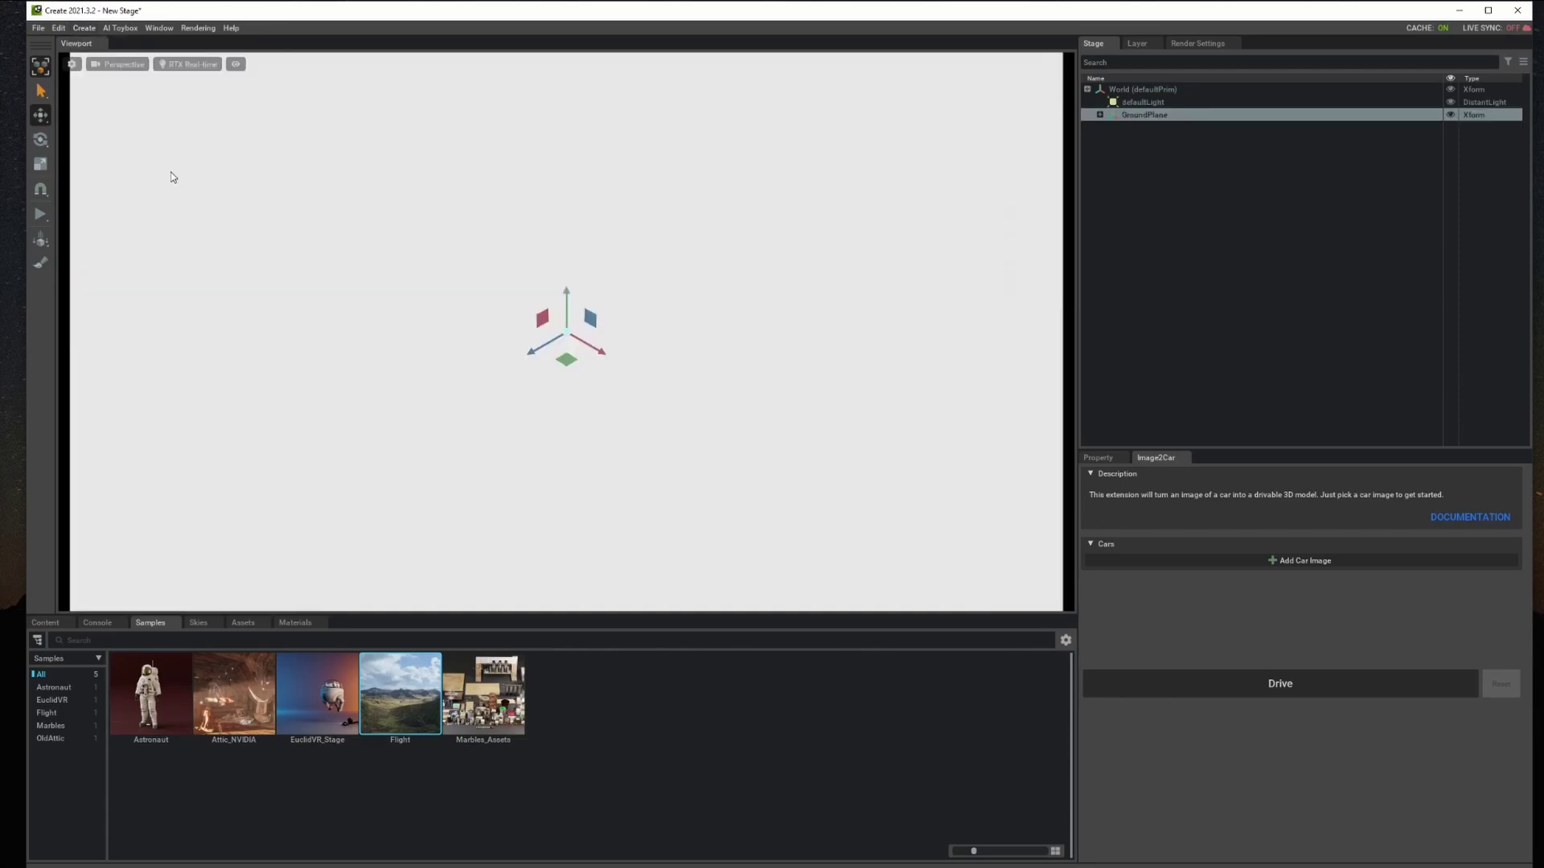
{"action": "scroll", "coordinate": [506, 298], "scroll_direction": "down", "scroll_amount": 5}
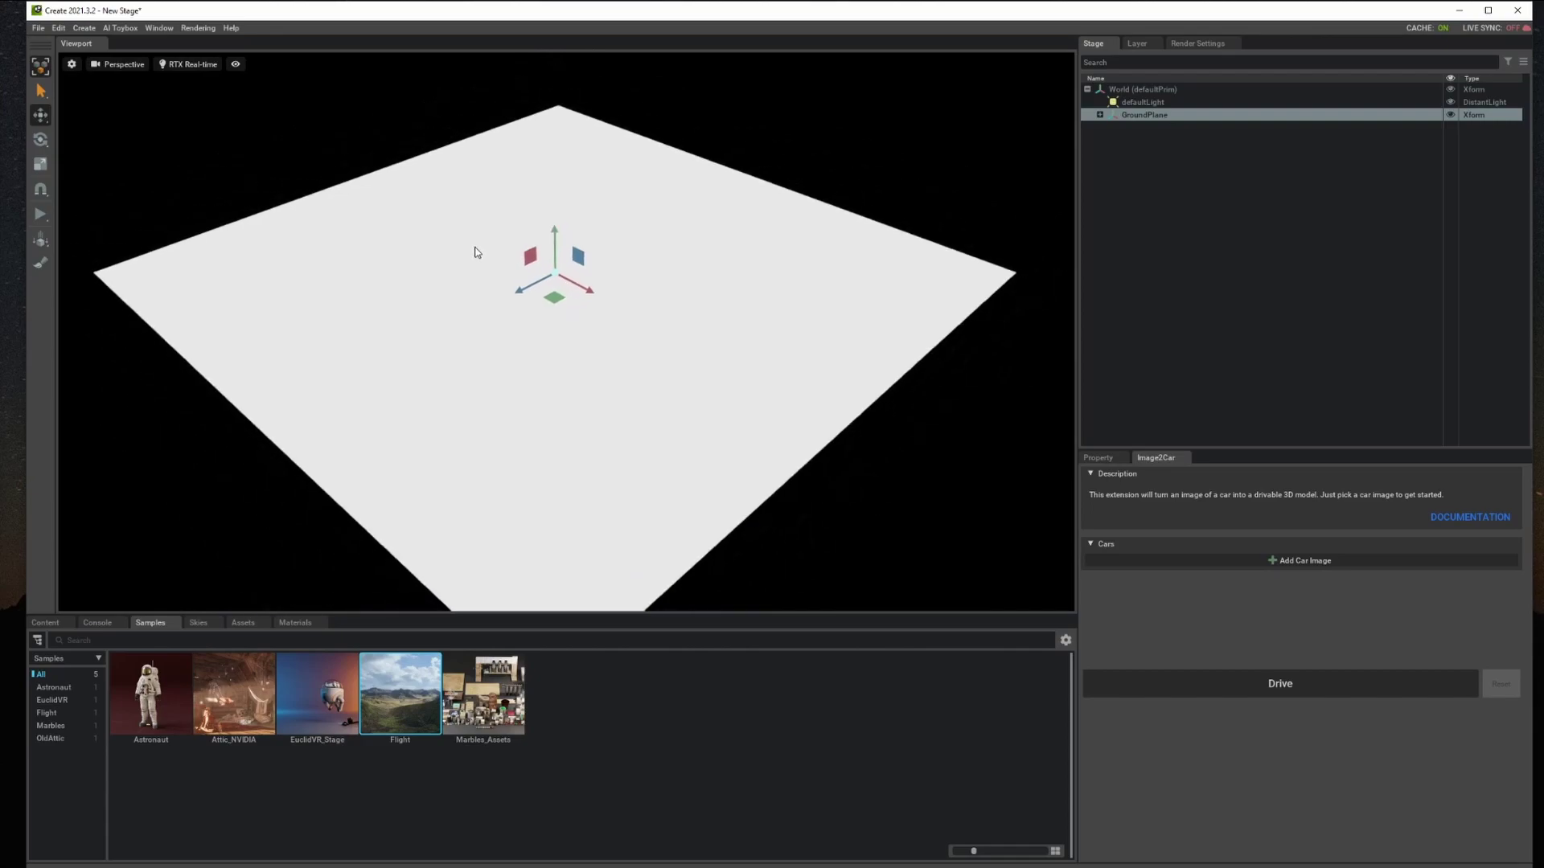
{"action": "middle_click_drag", "start_coordinate": [475, 248], "coordinate": [396, 338]}
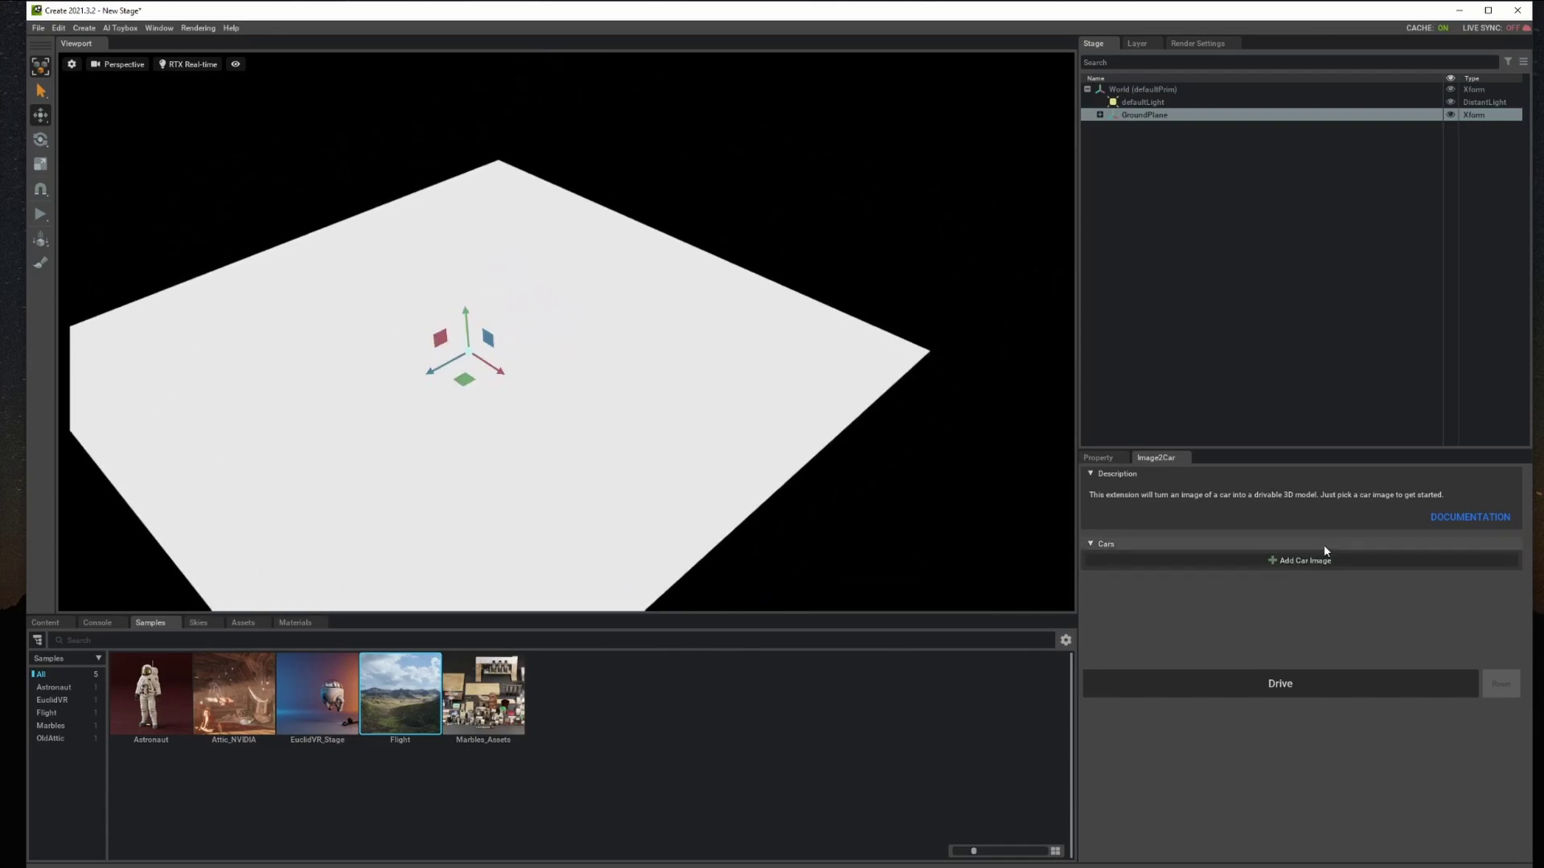
Generate a car from the porshe.jpg photo in Pictures
{"action": "left_click", "coordinate": [1309, 562]}
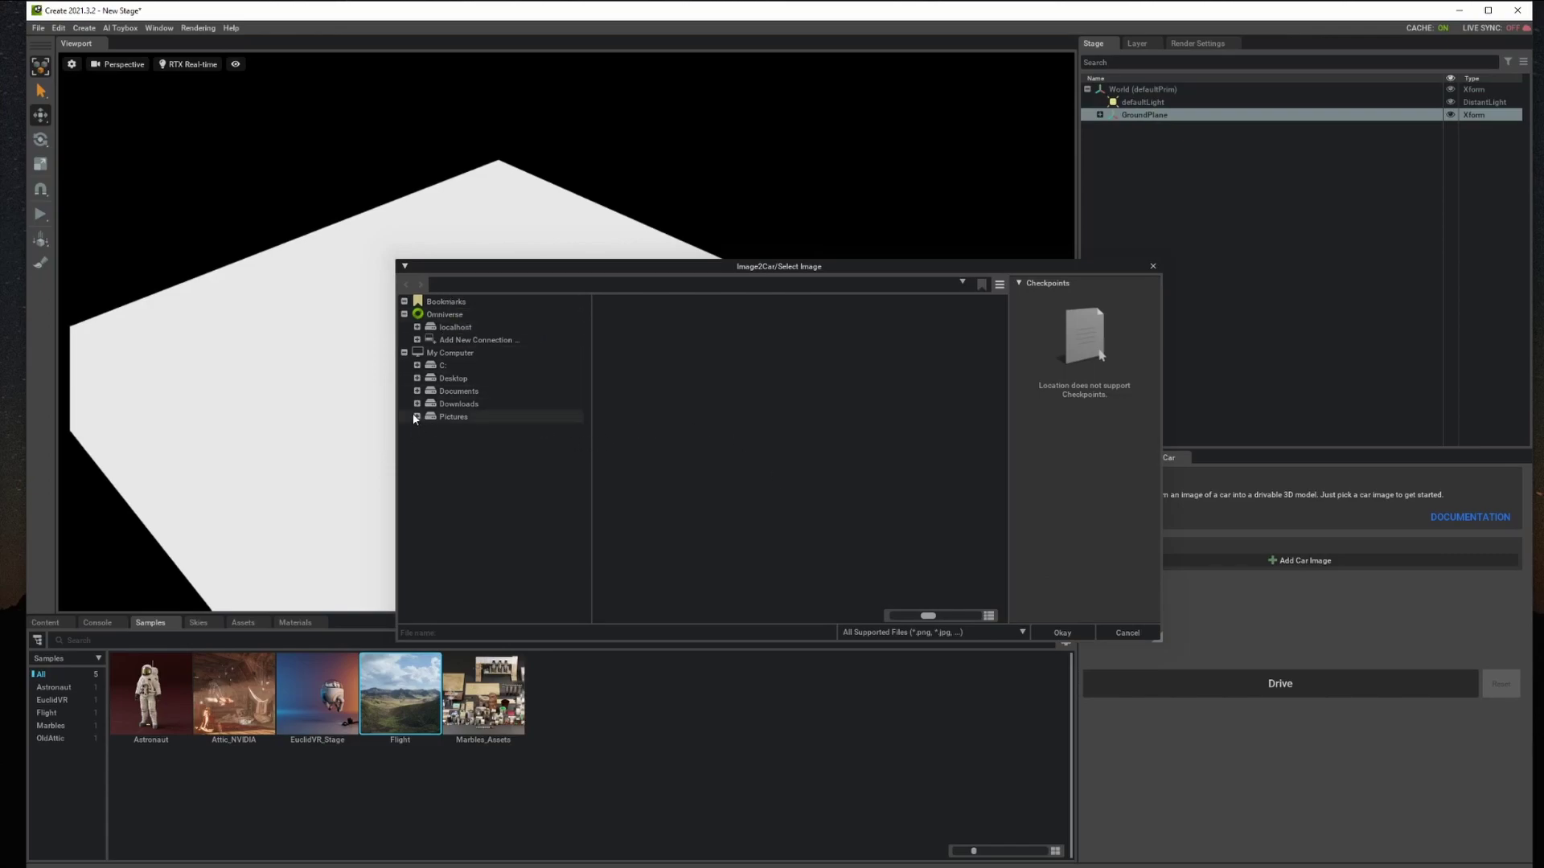
{"action": "left_click", "coordinate": [453, 417]}
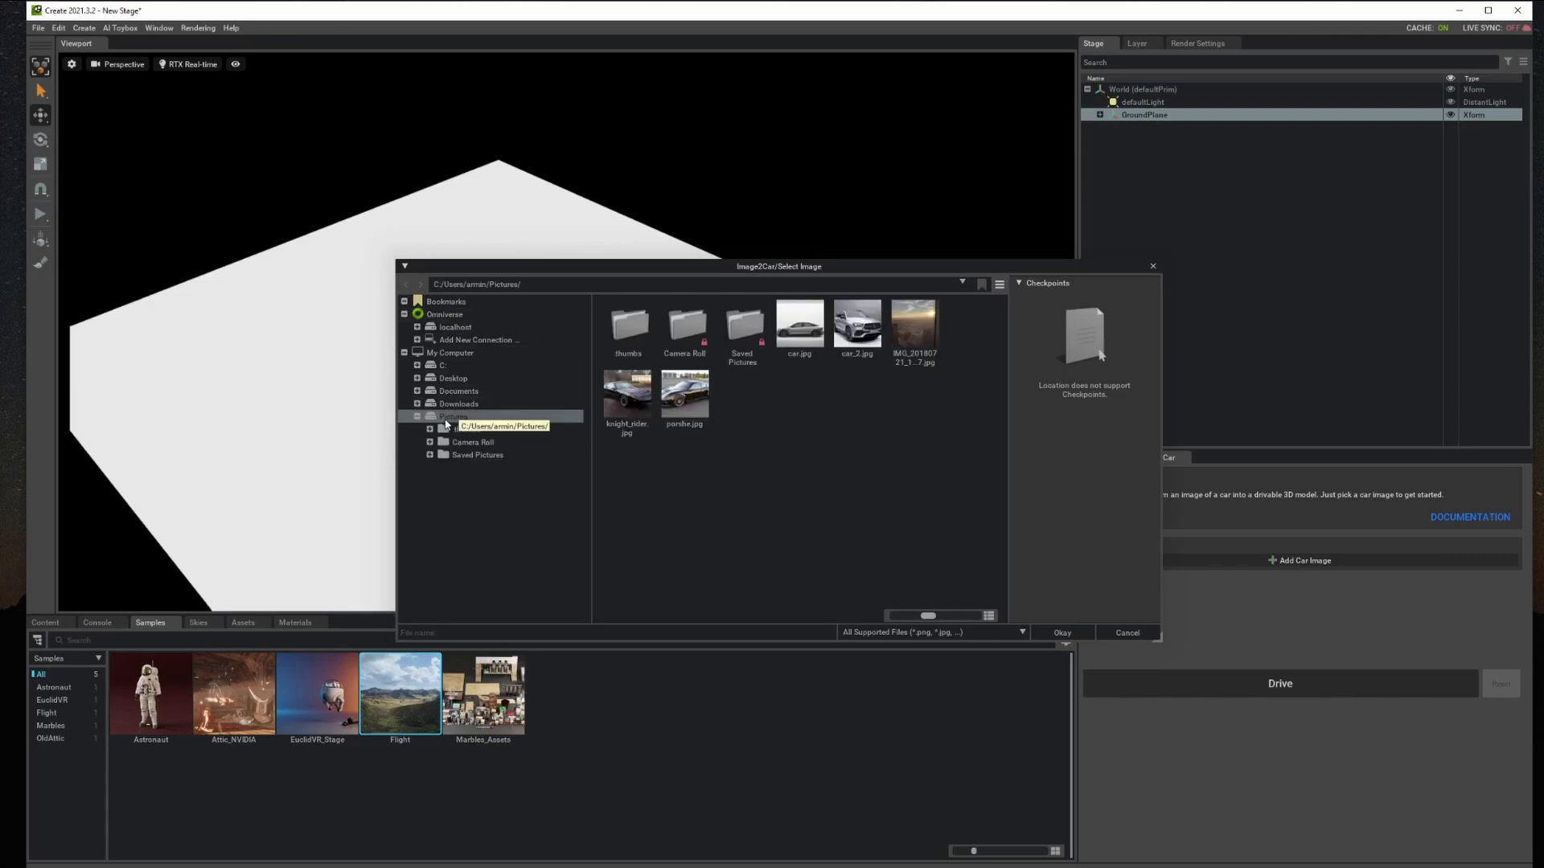
{"action": "left_click", "coordinate": [700, 391]}
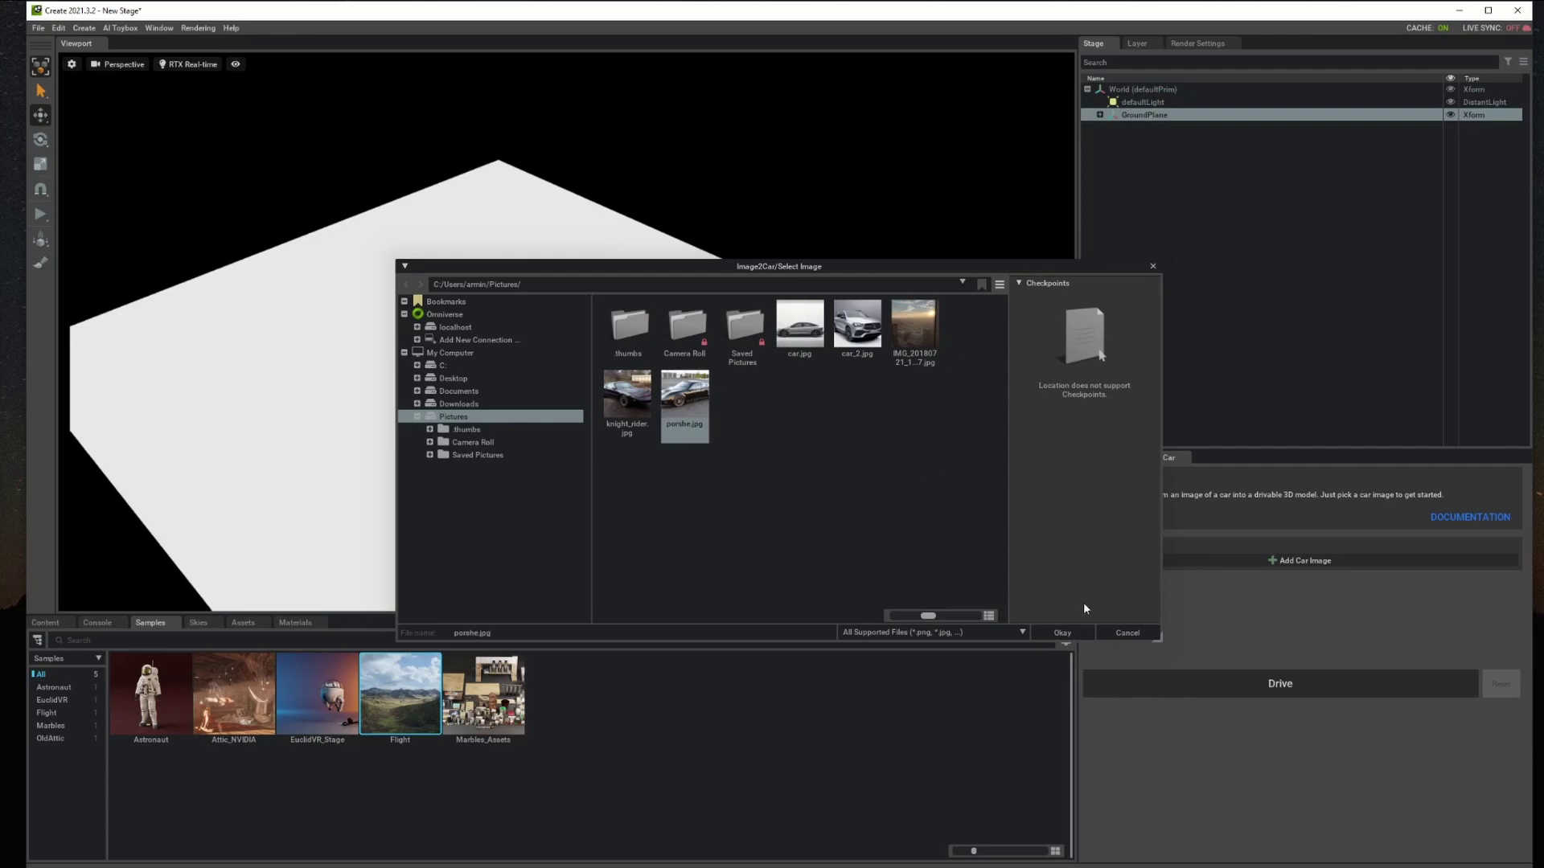
{"action": "left_click", "coordinate": [1065, 633]}
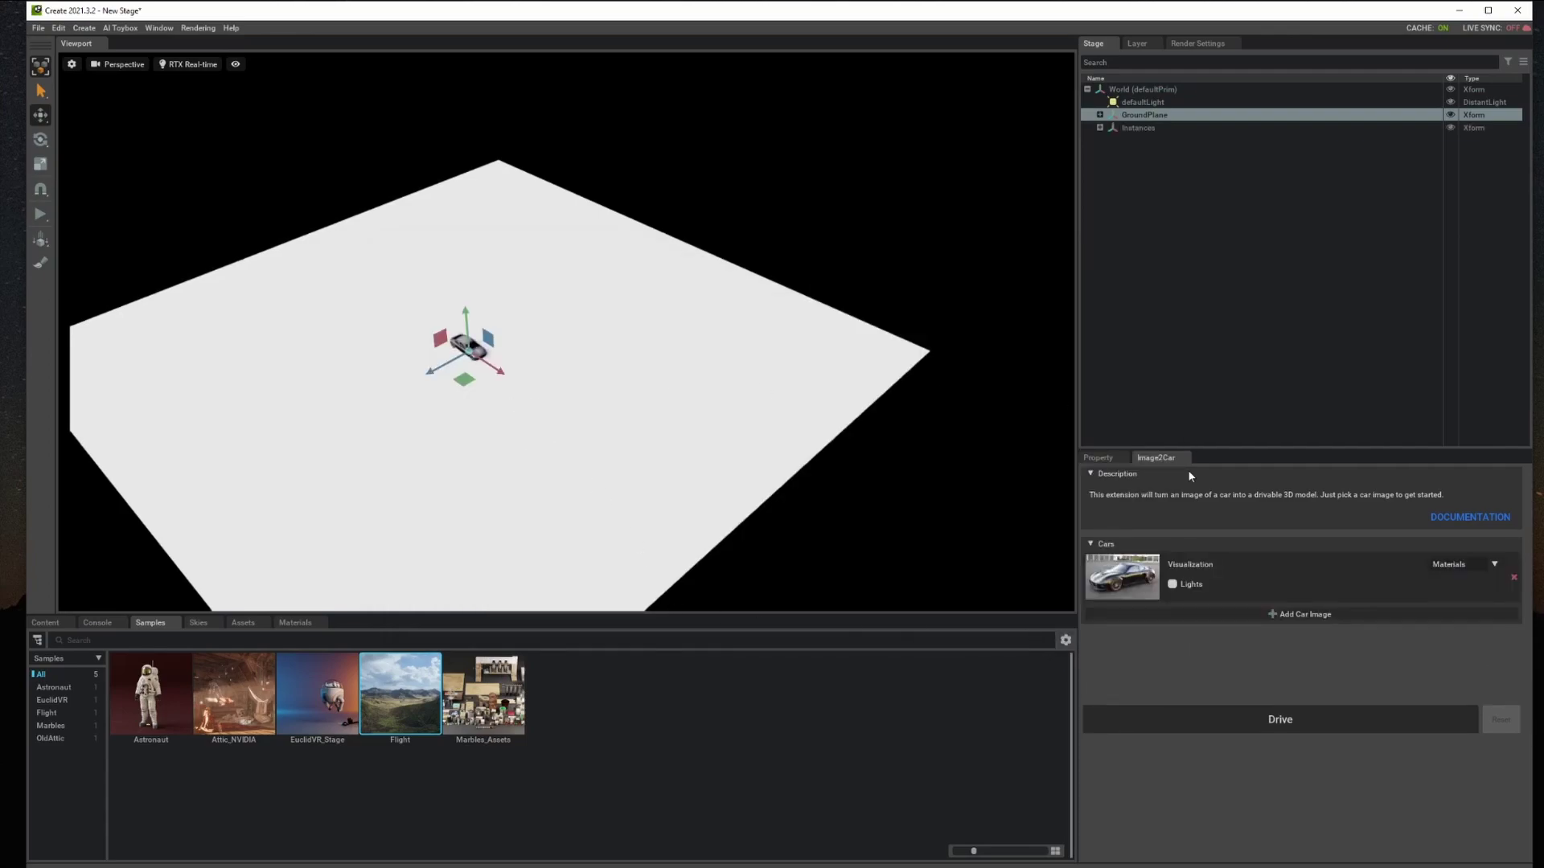
Bring the generated car into view and switch on its Lights
{"action": "scroll", "coordinate": [565, 372], "scroll_direction": "up", "scroll_amount": 5}
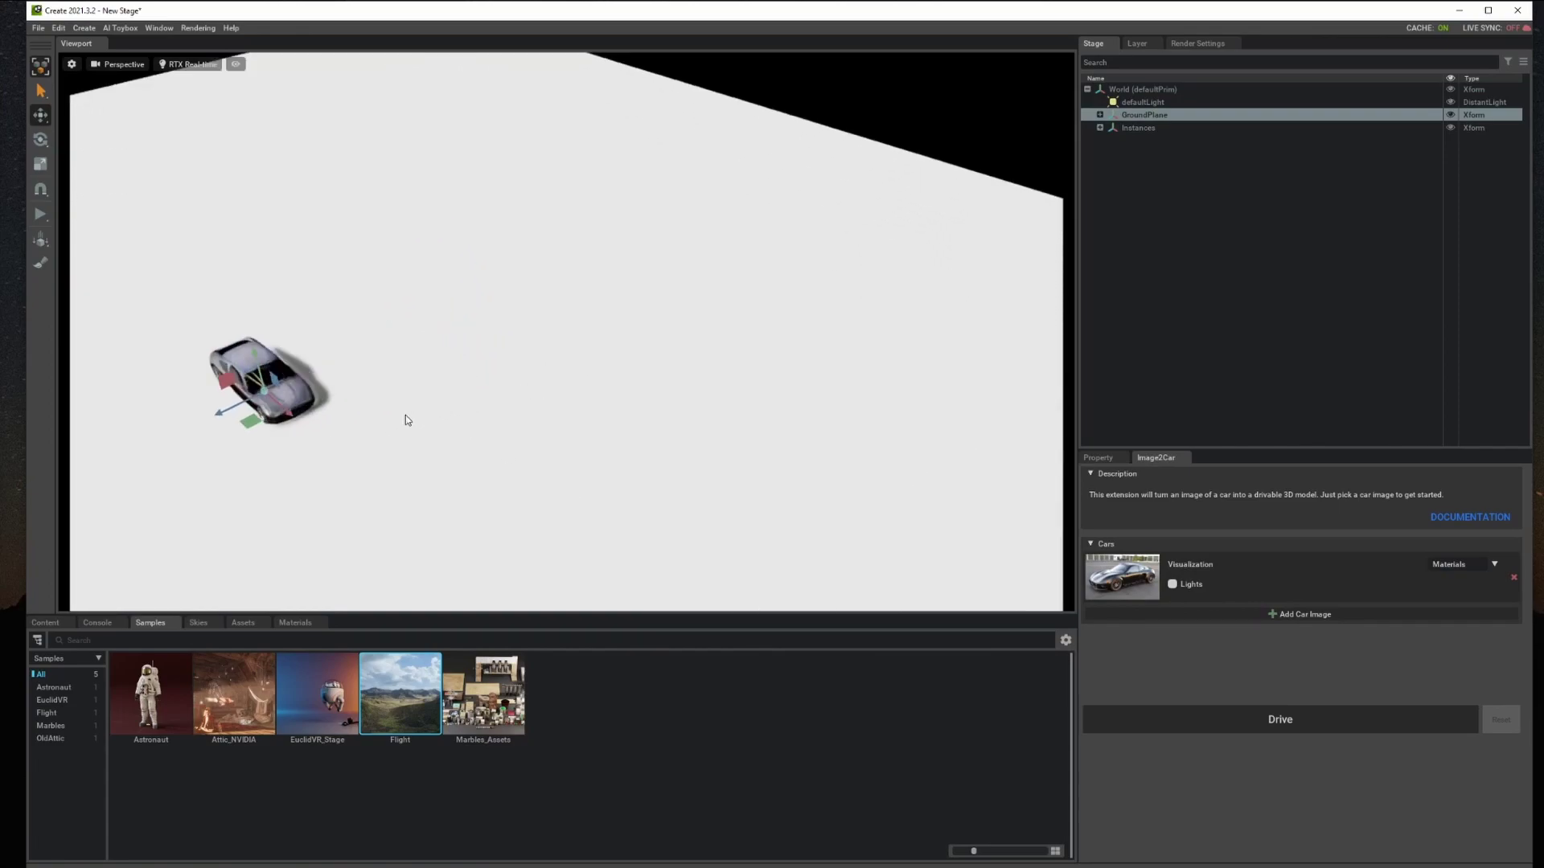
{"action": "scroll", "coordinate": [338, 431], "scroll_direction": "up", "scroll_amount": 3}
{"action": "middle_click_drag", "start_coordinate": [337, 431], "coordinate": [783, 342]}
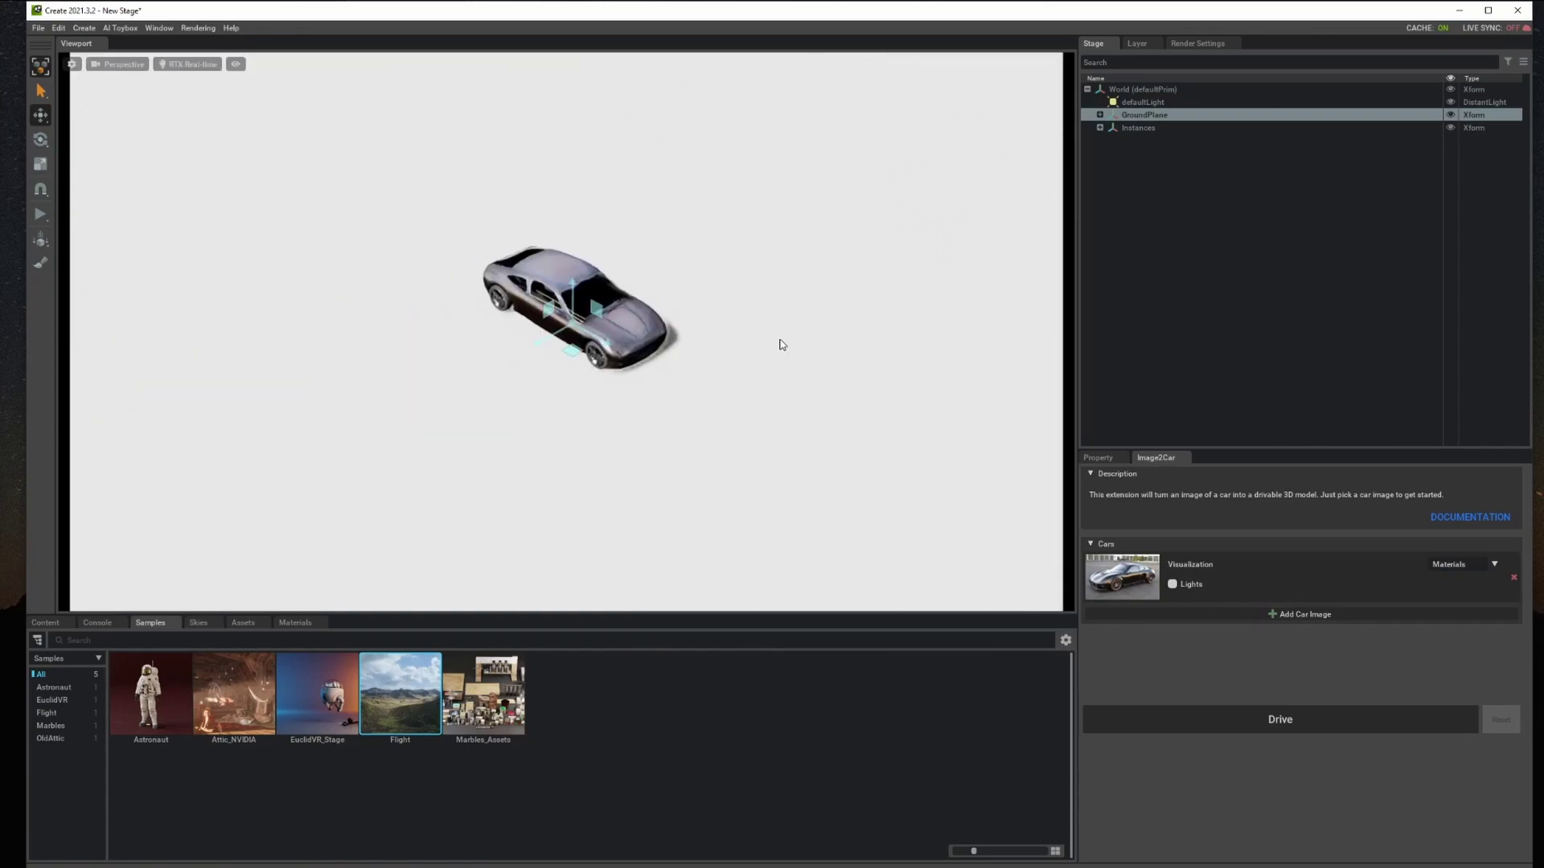
{"action": "scroll", "coordinate": [662, 388], "scroll_direction": "up", "scroll_amount": 5}
{"action": "left_click", "coordinate": [1180, 598]}
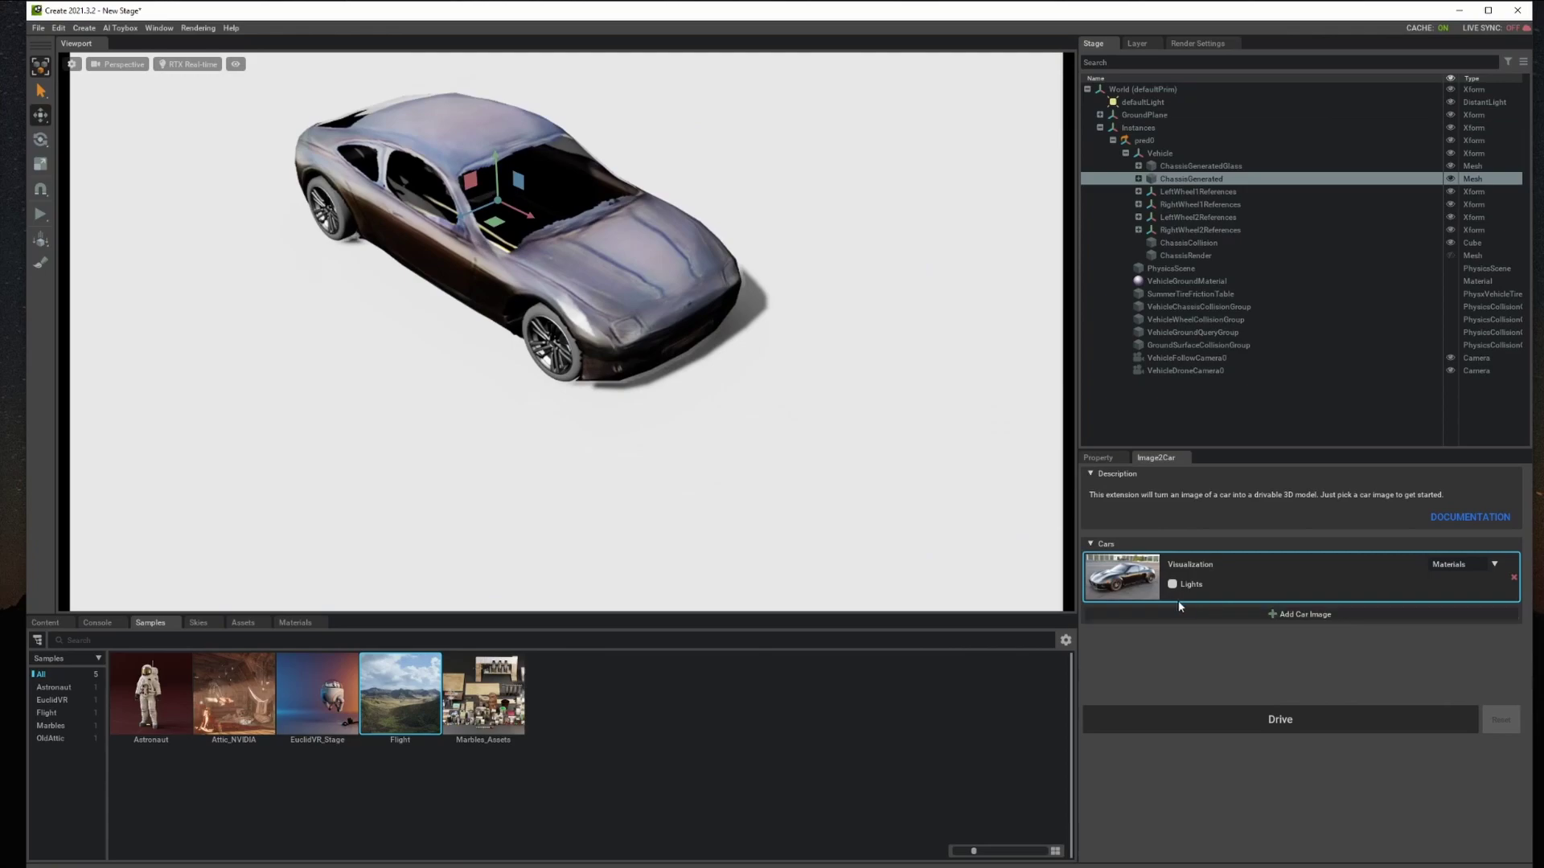
{"action": "left_click", "coordinate": [1173, 585]}
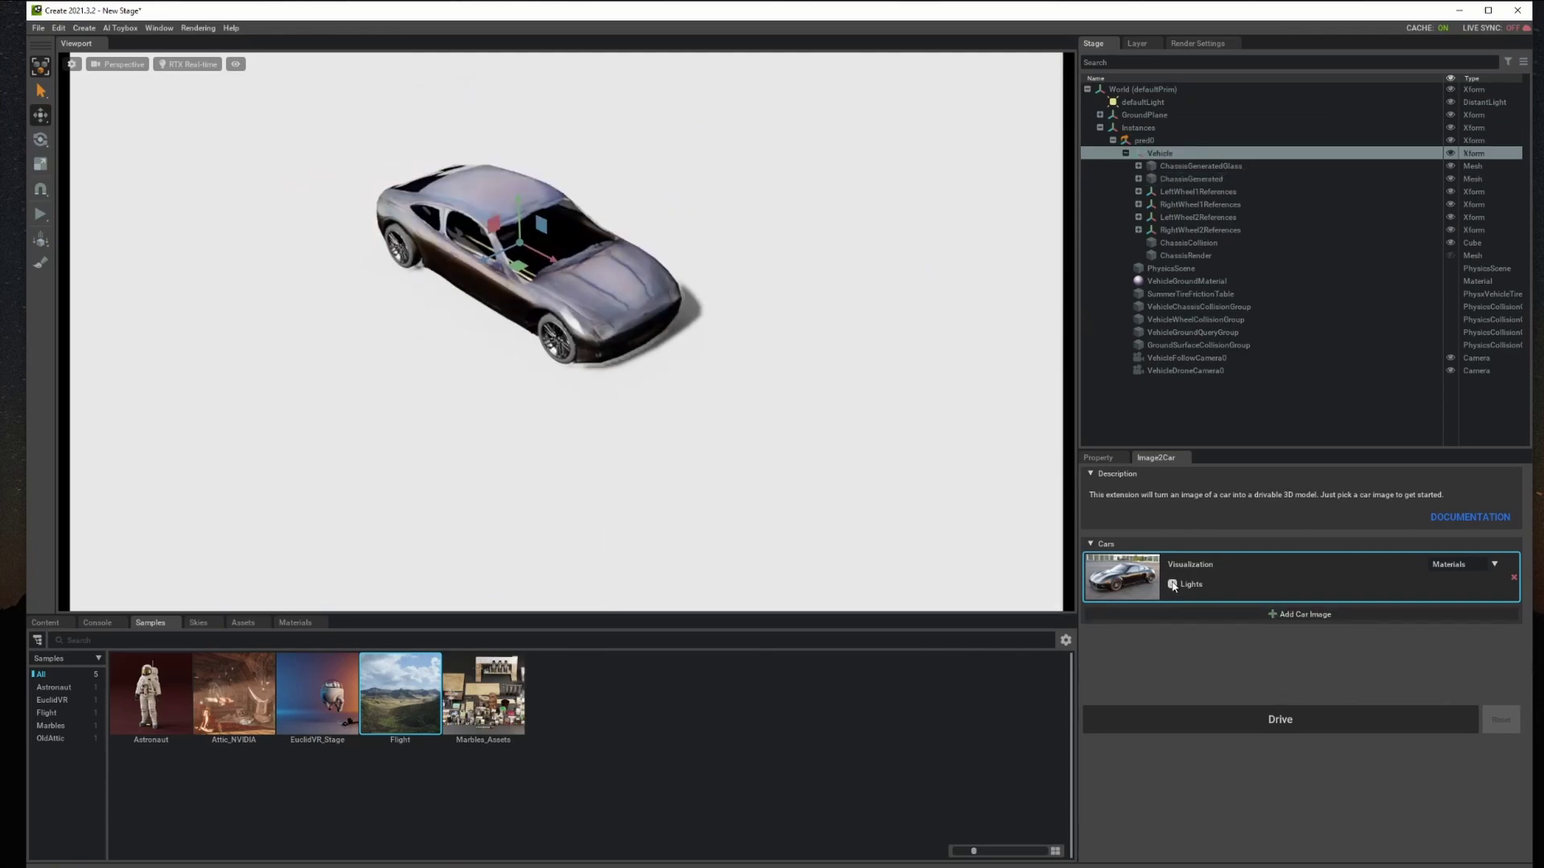
Start Drive mode and drive the car across the ground plane with the arrow keys
{"action": "left_click", "coordinate": [1265, 722]}
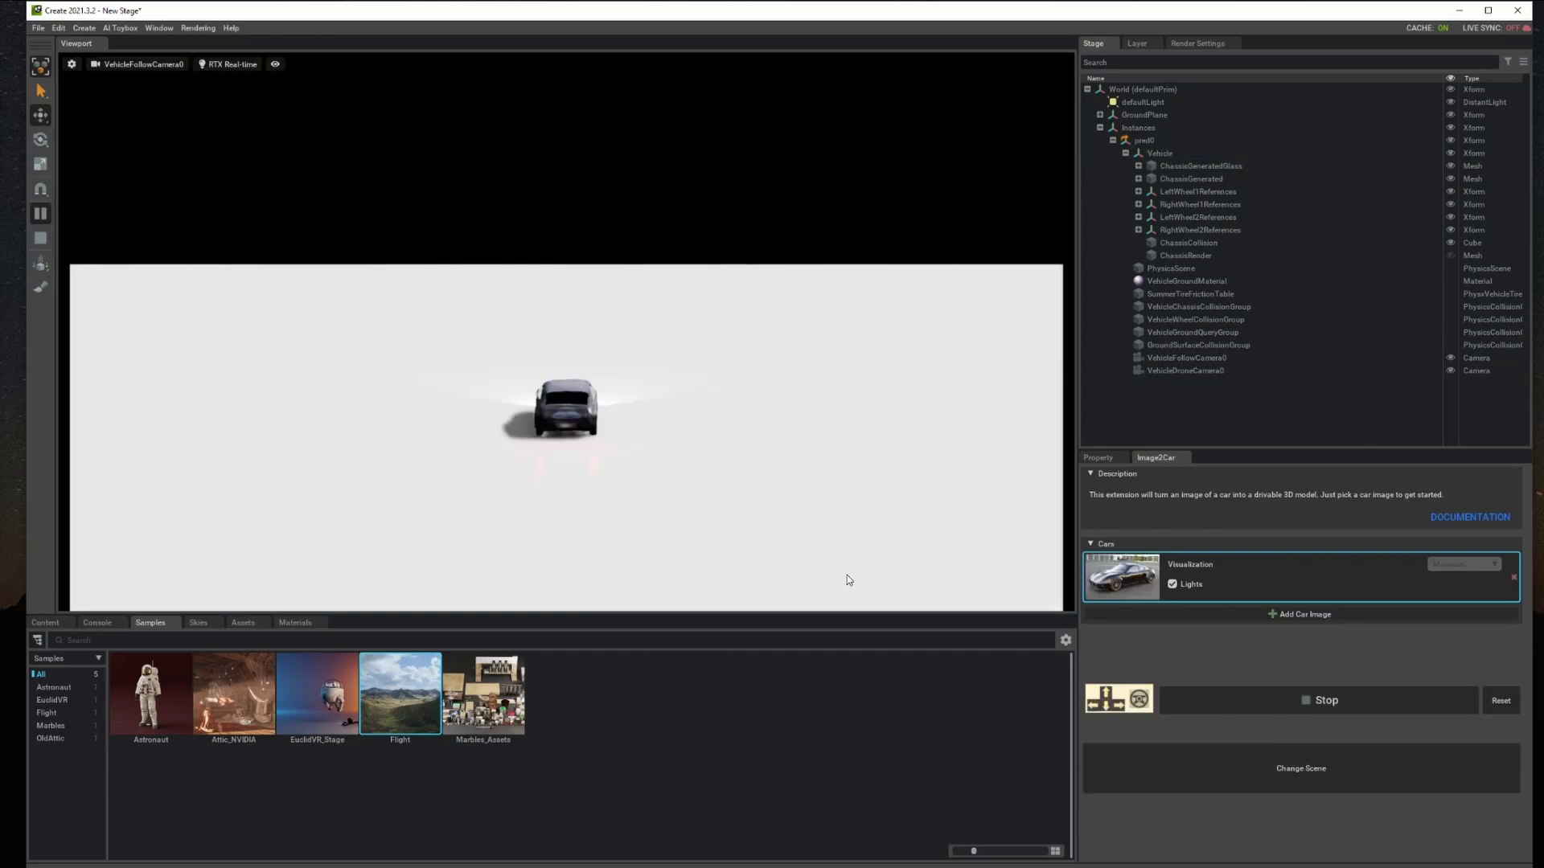
{"action": "left_click", "coordinate": [558, 402]}
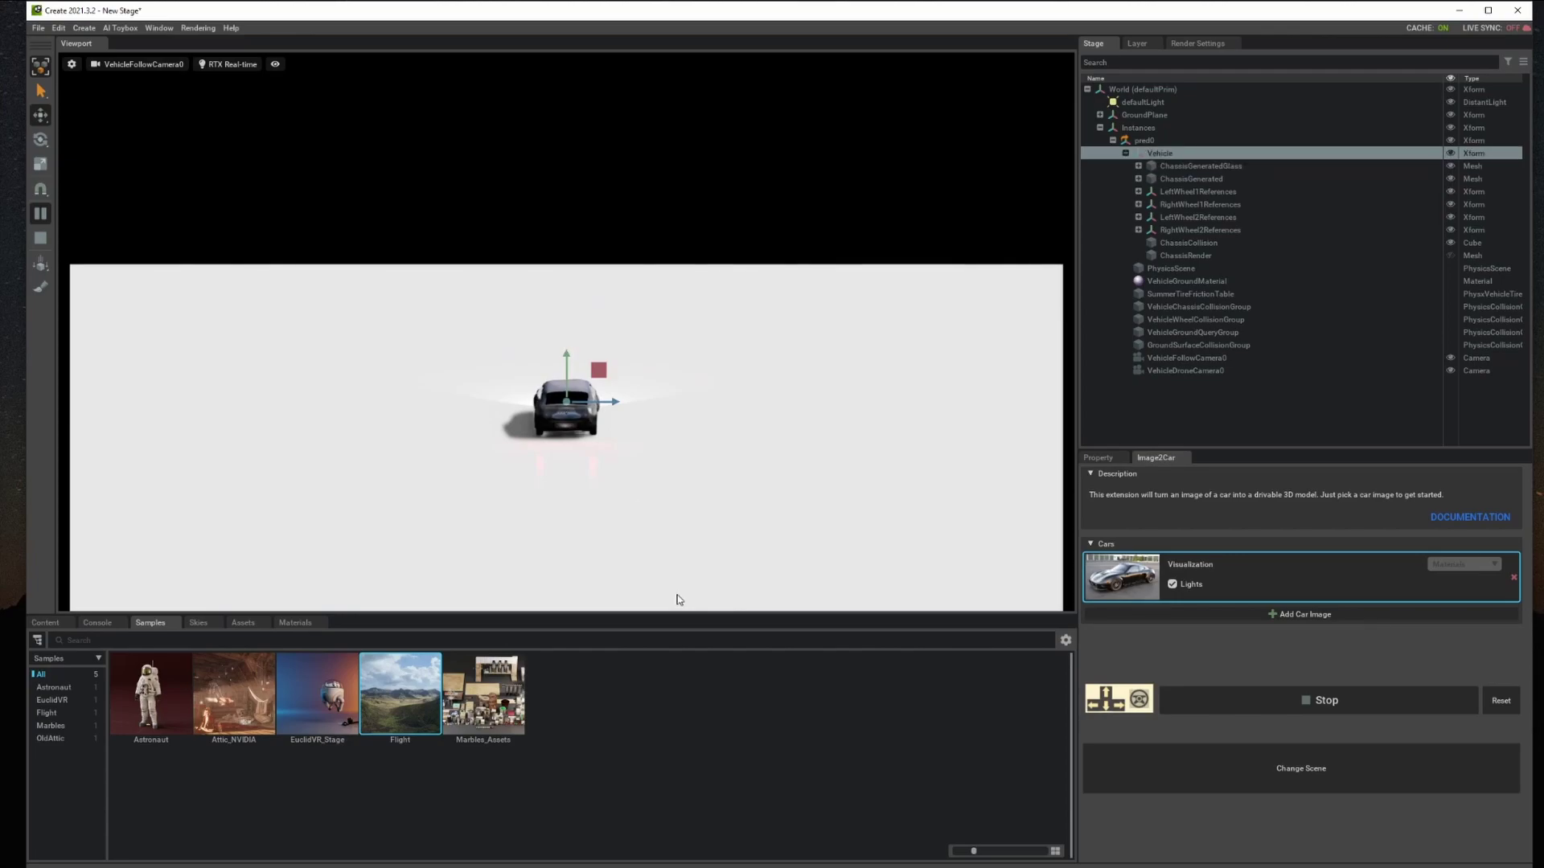
{"action": "key", "text": "Up"}
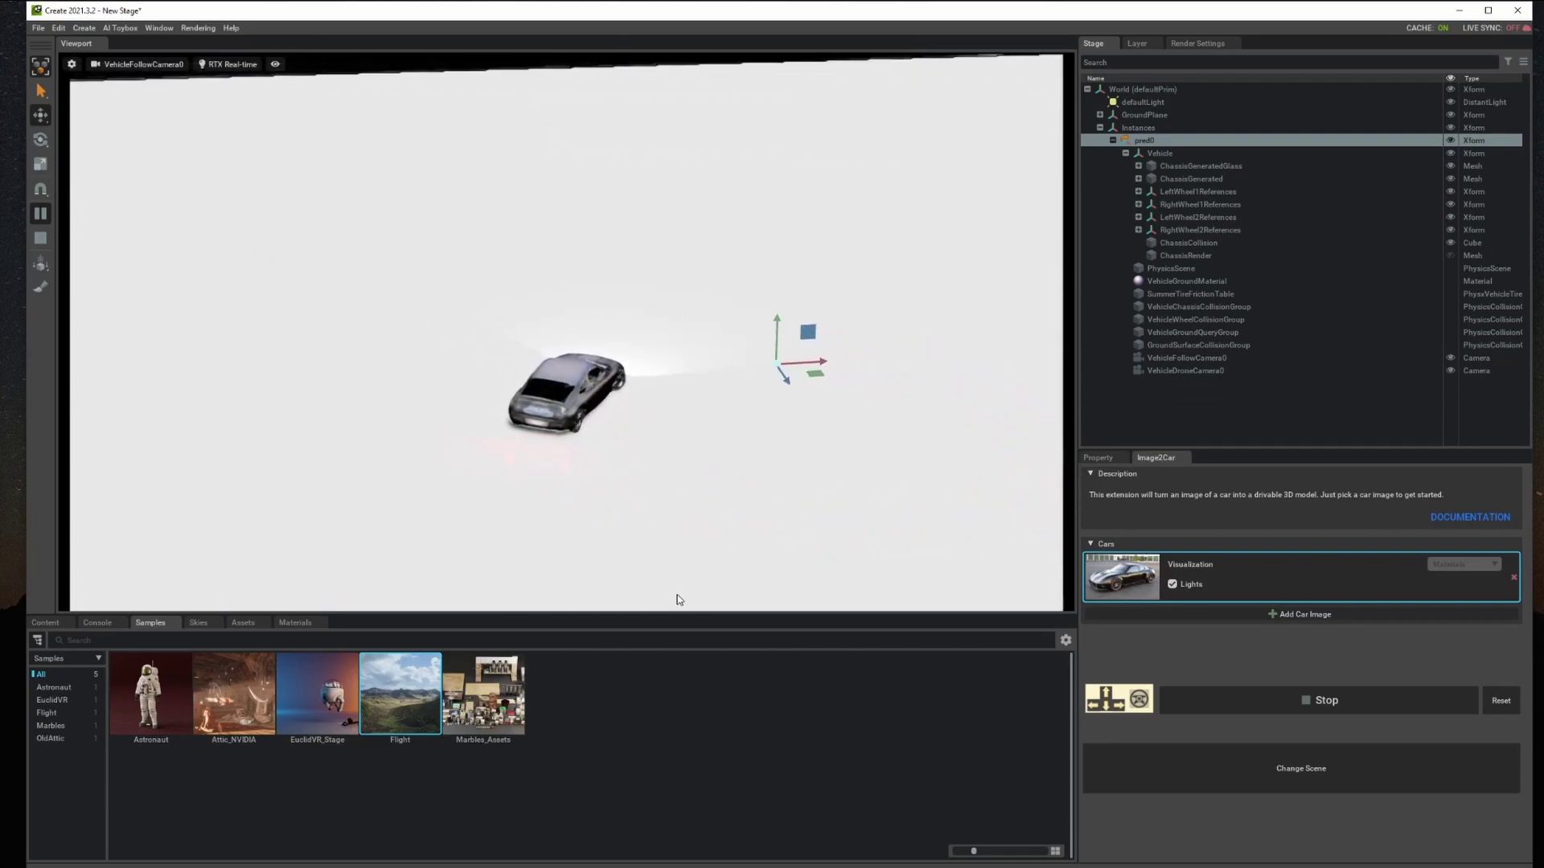
{"action": "key", "text": "Up"}
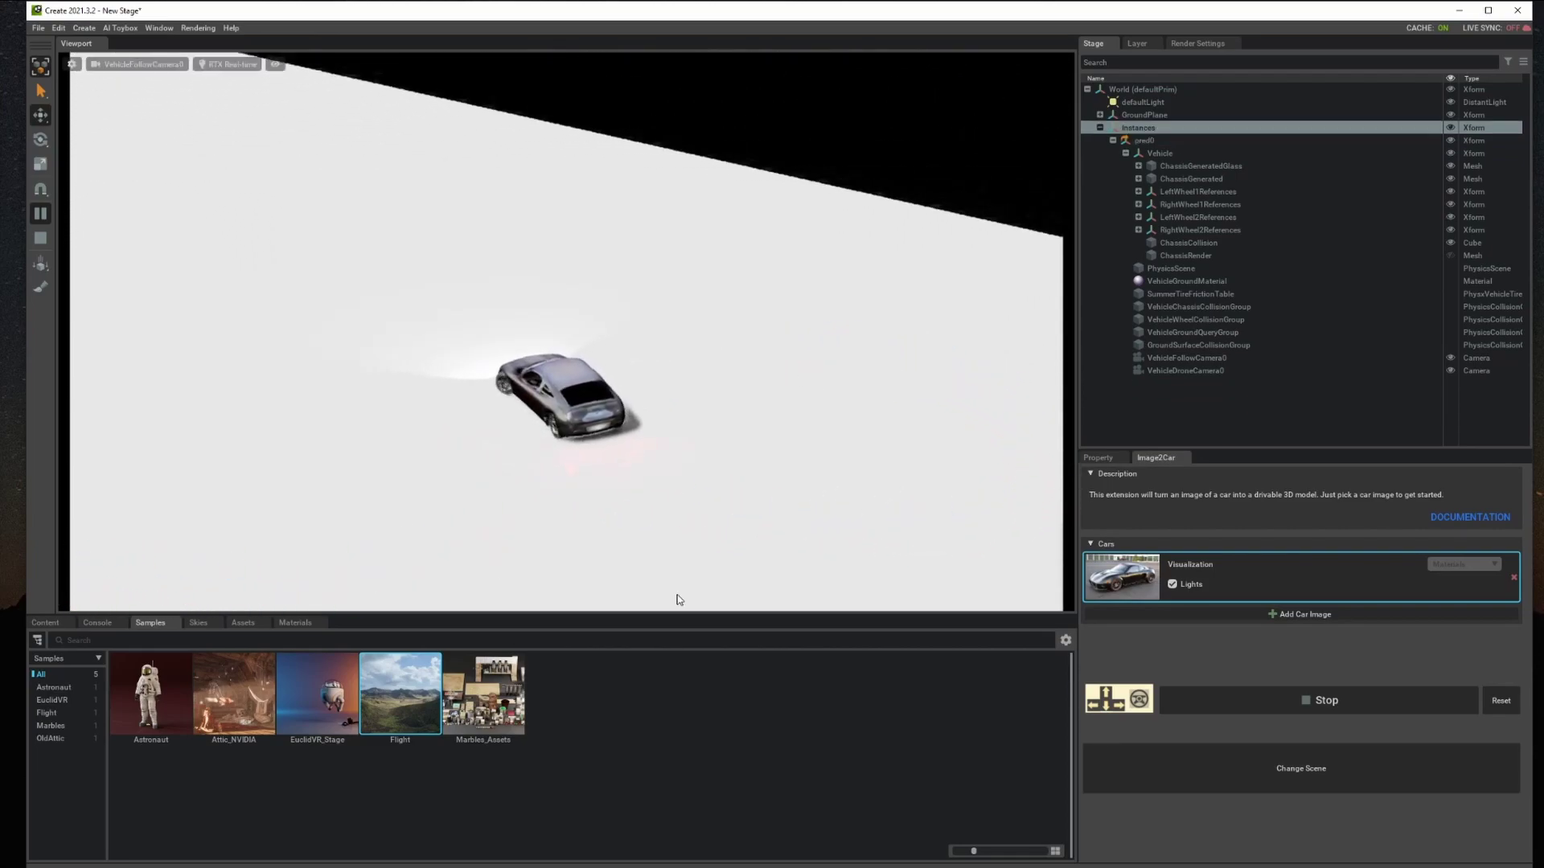
{"action": "key", "text": "Escape"}
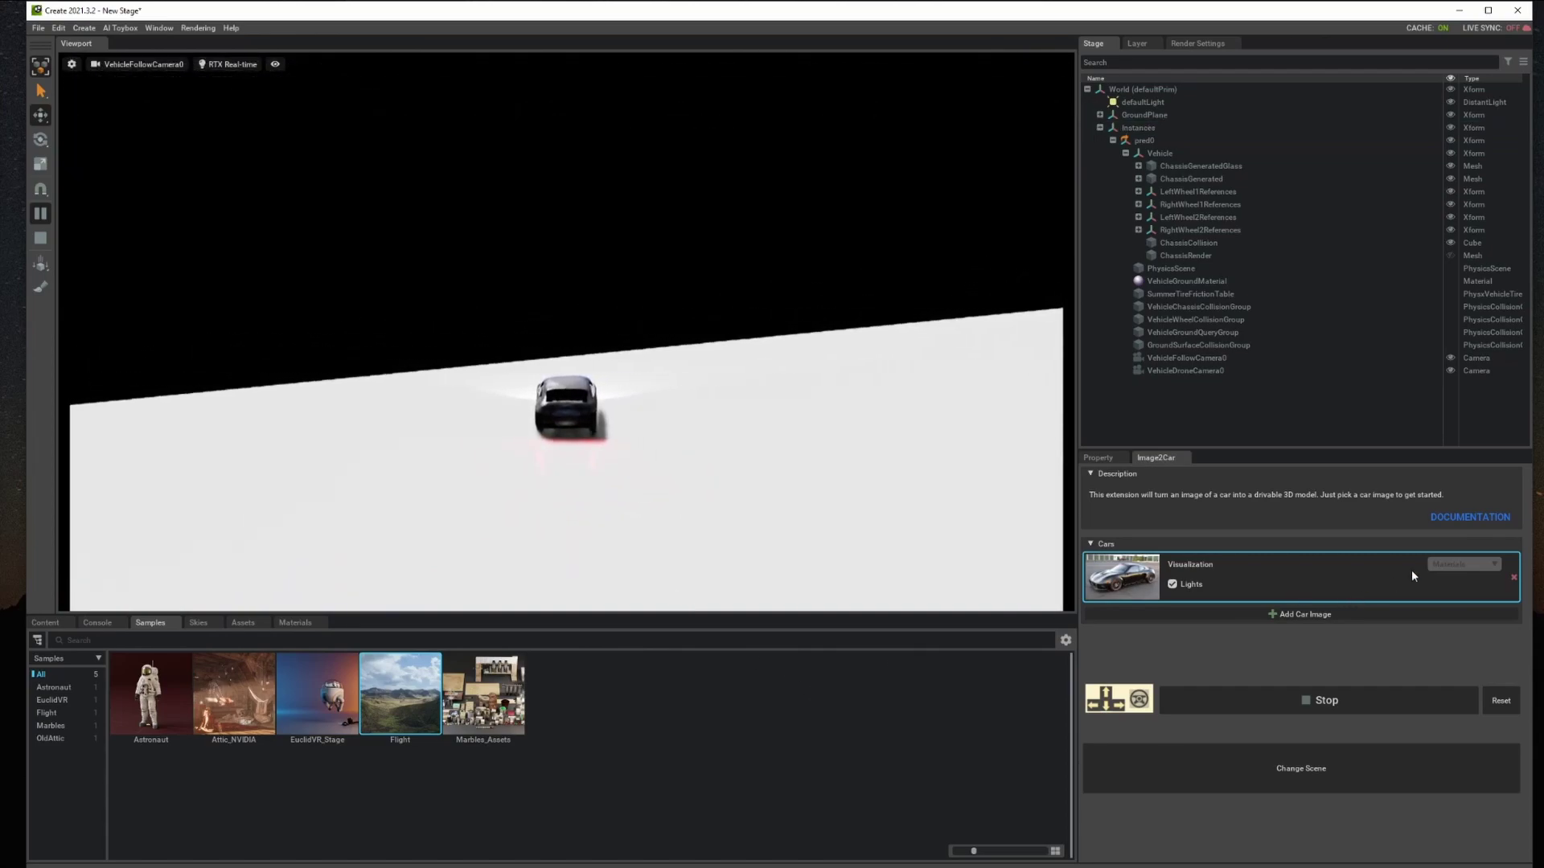
Generate a second car from car_2.jpg in Pictures and tick its Lights
{"action": "left_click", "coordinate": [1311, 614]}
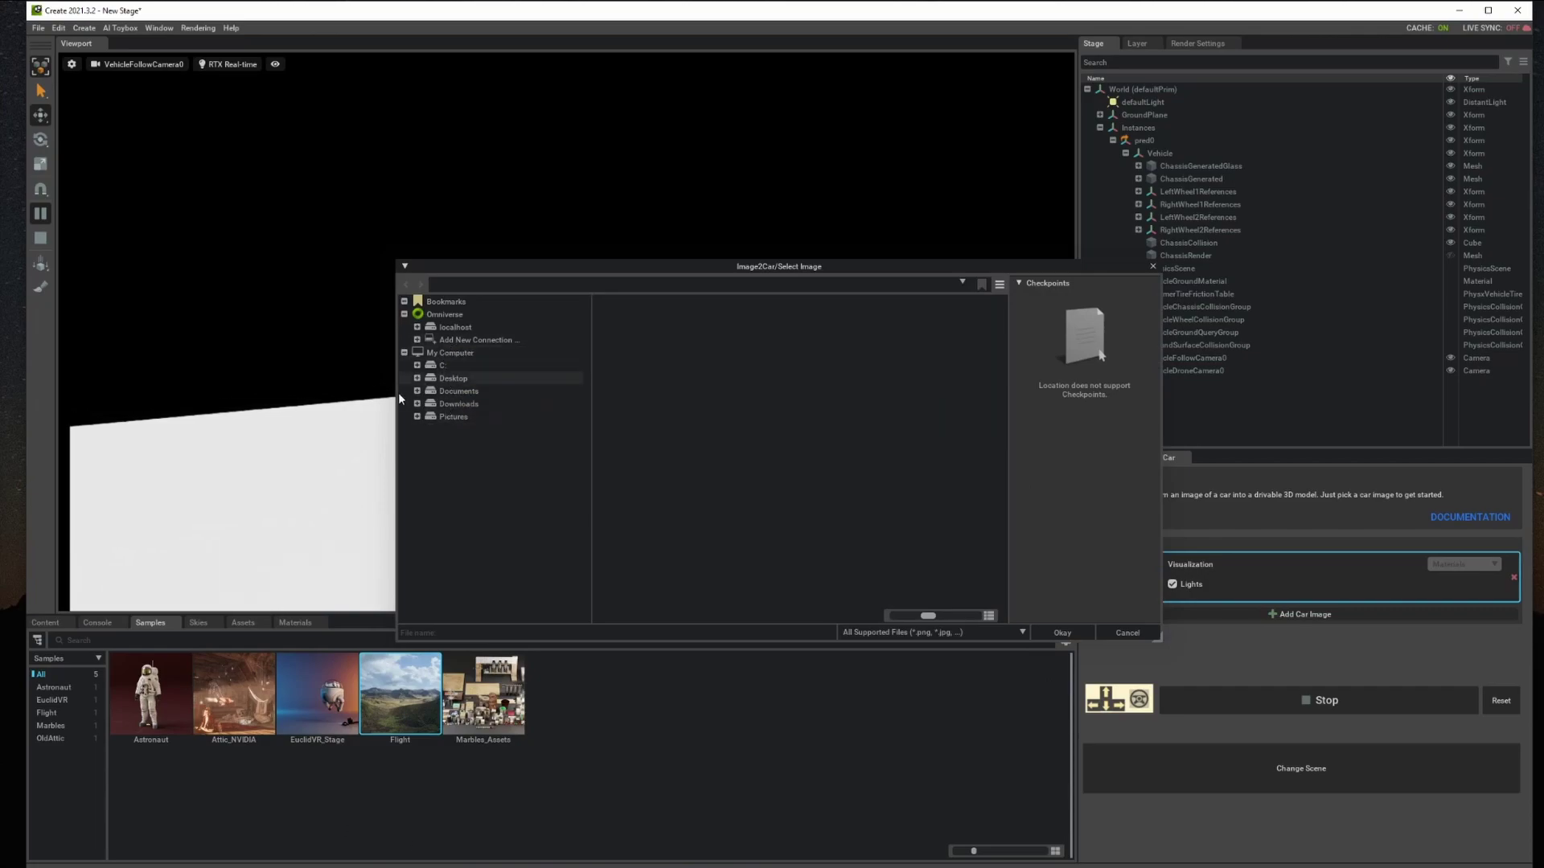
{"action": "left_click", "coordinate": [452, 417]}
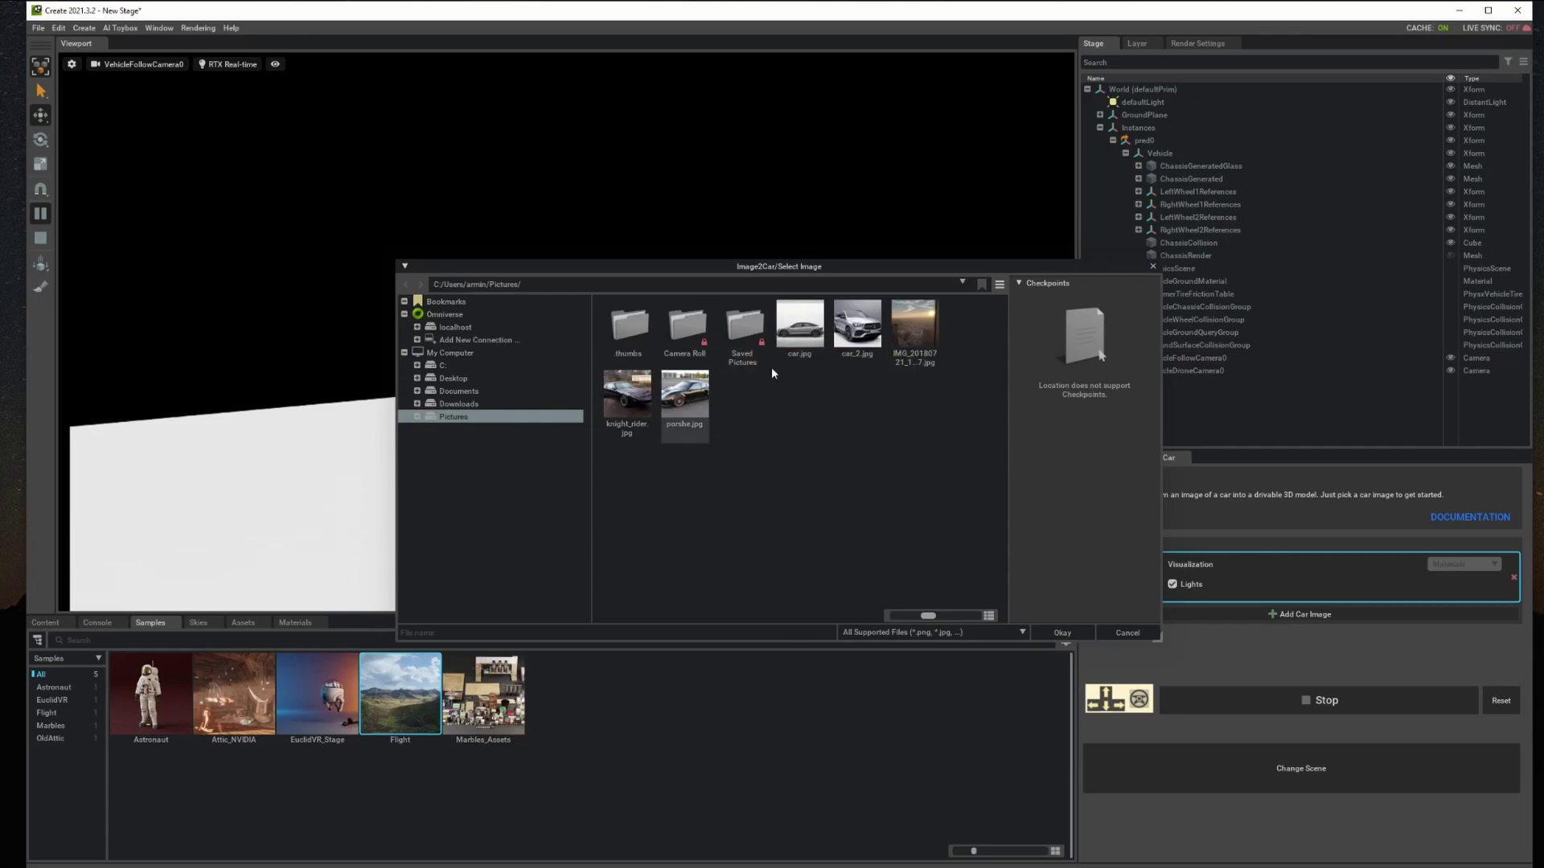
{"action": "left_click", "coordinate": [864, 334]}
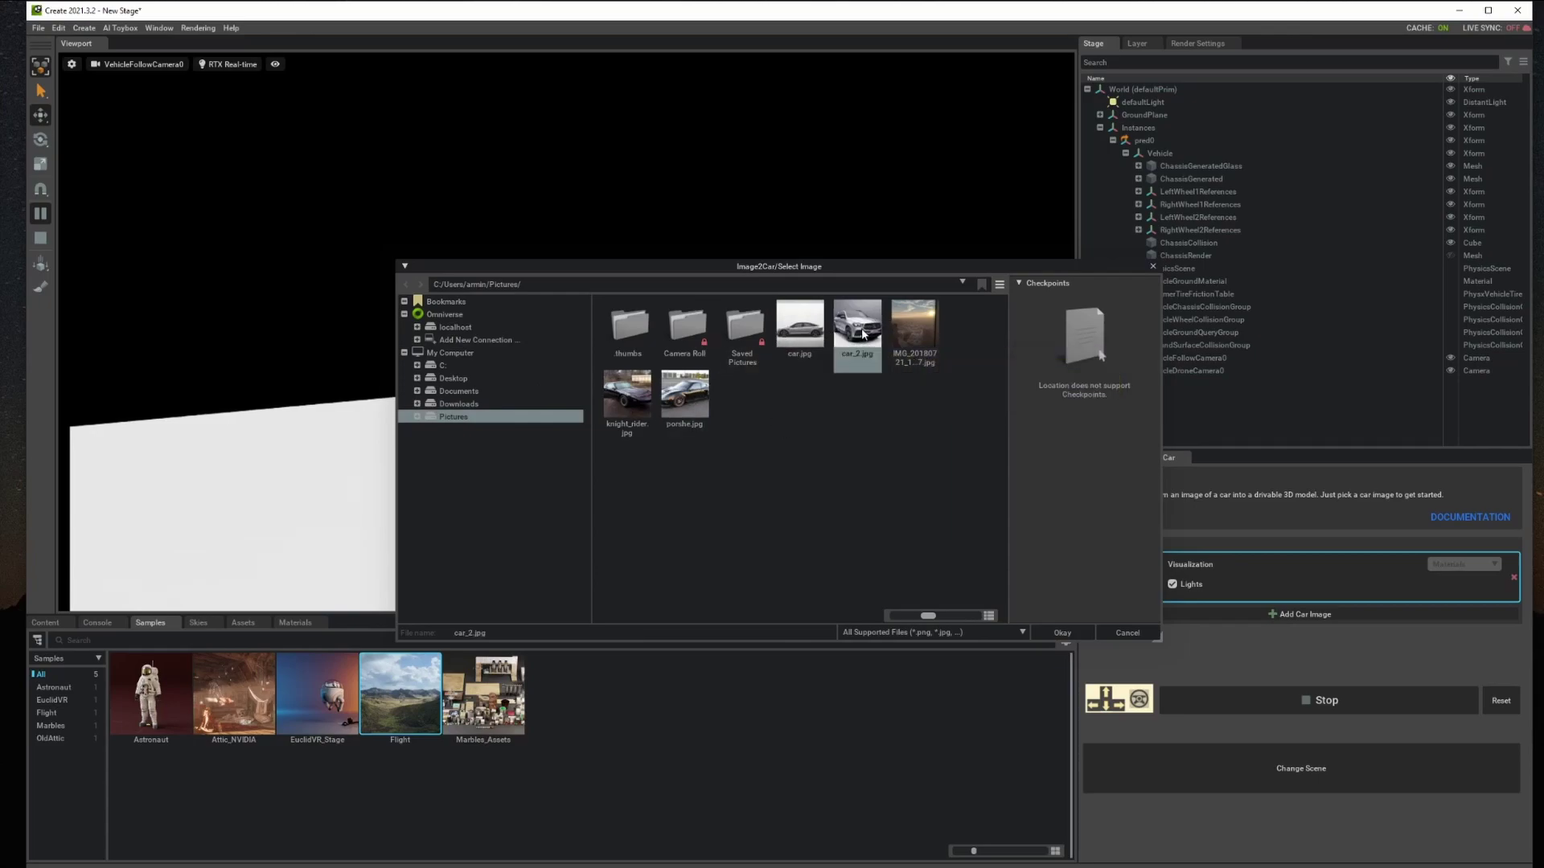
{"action": "left_click", "coordinate": [1062, 635]}
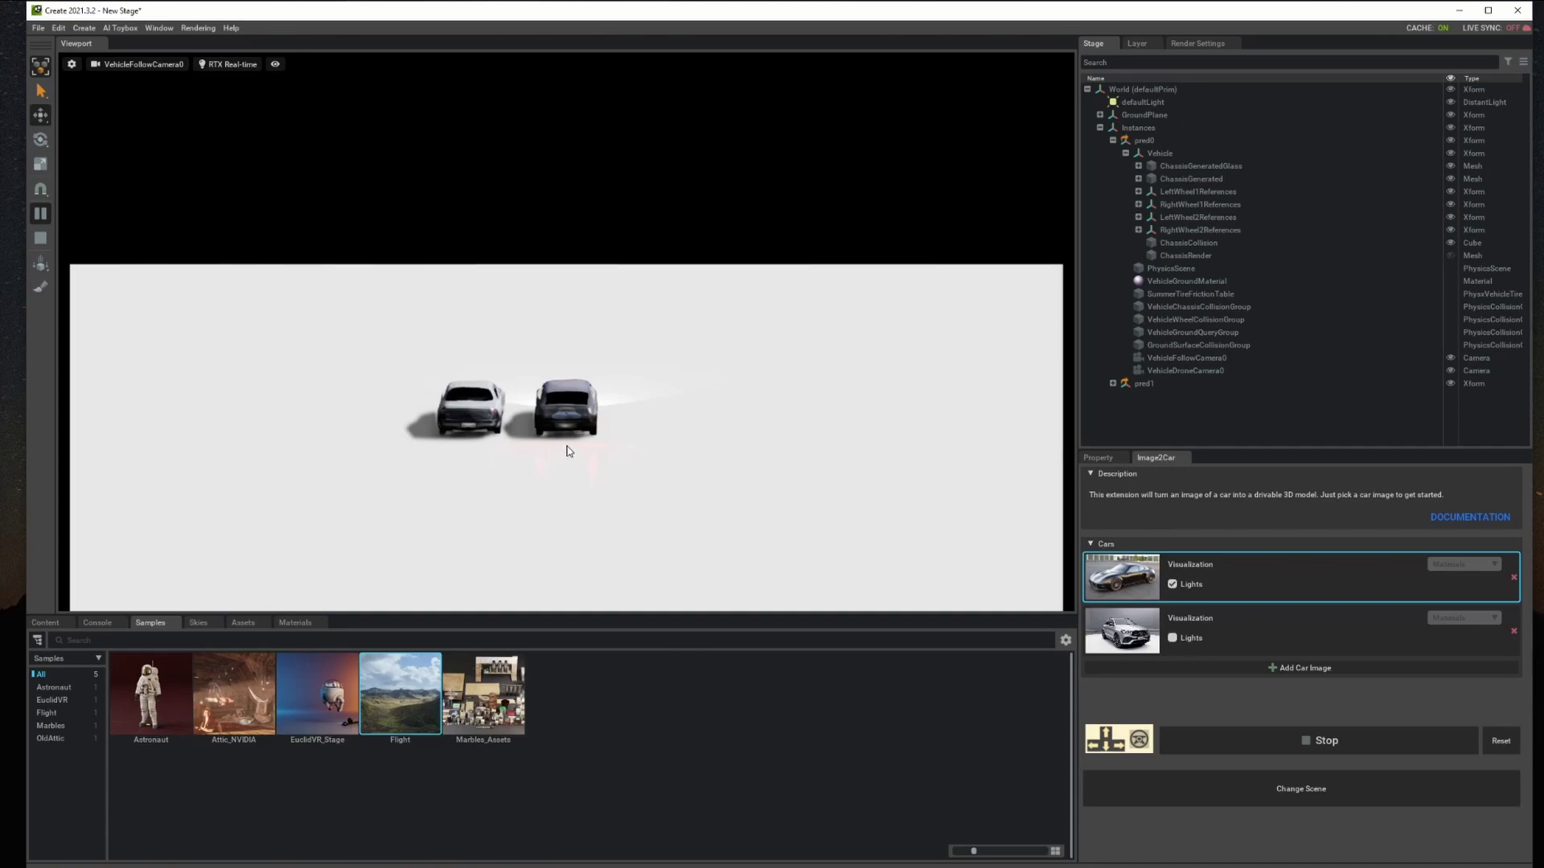
{"action": "left_click", "coordinate": [591, 394]}
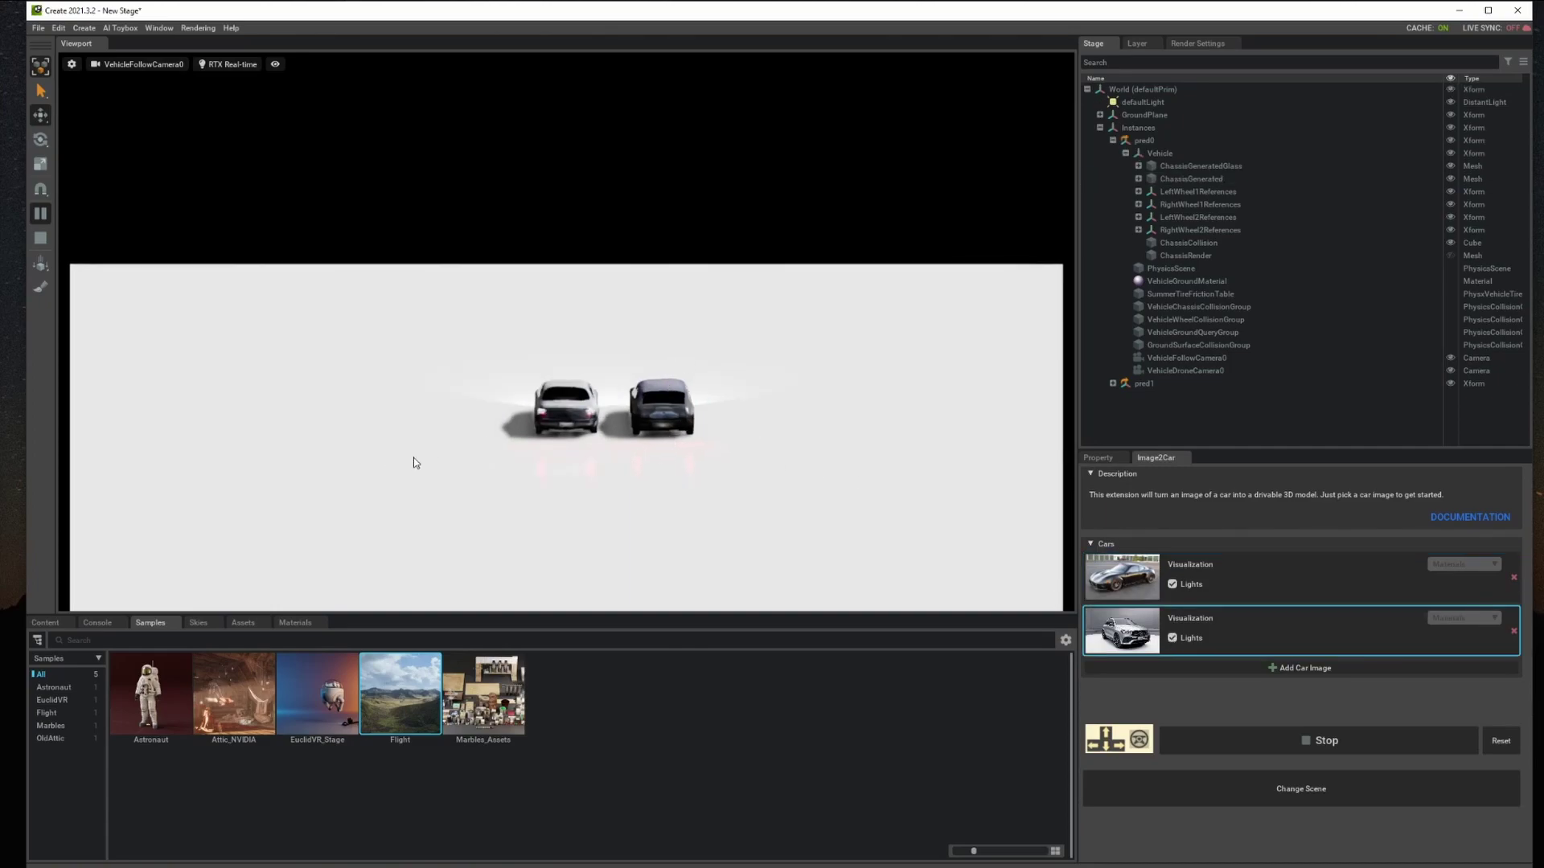
{"action": "left_click", "coordinate": [567, 418]}
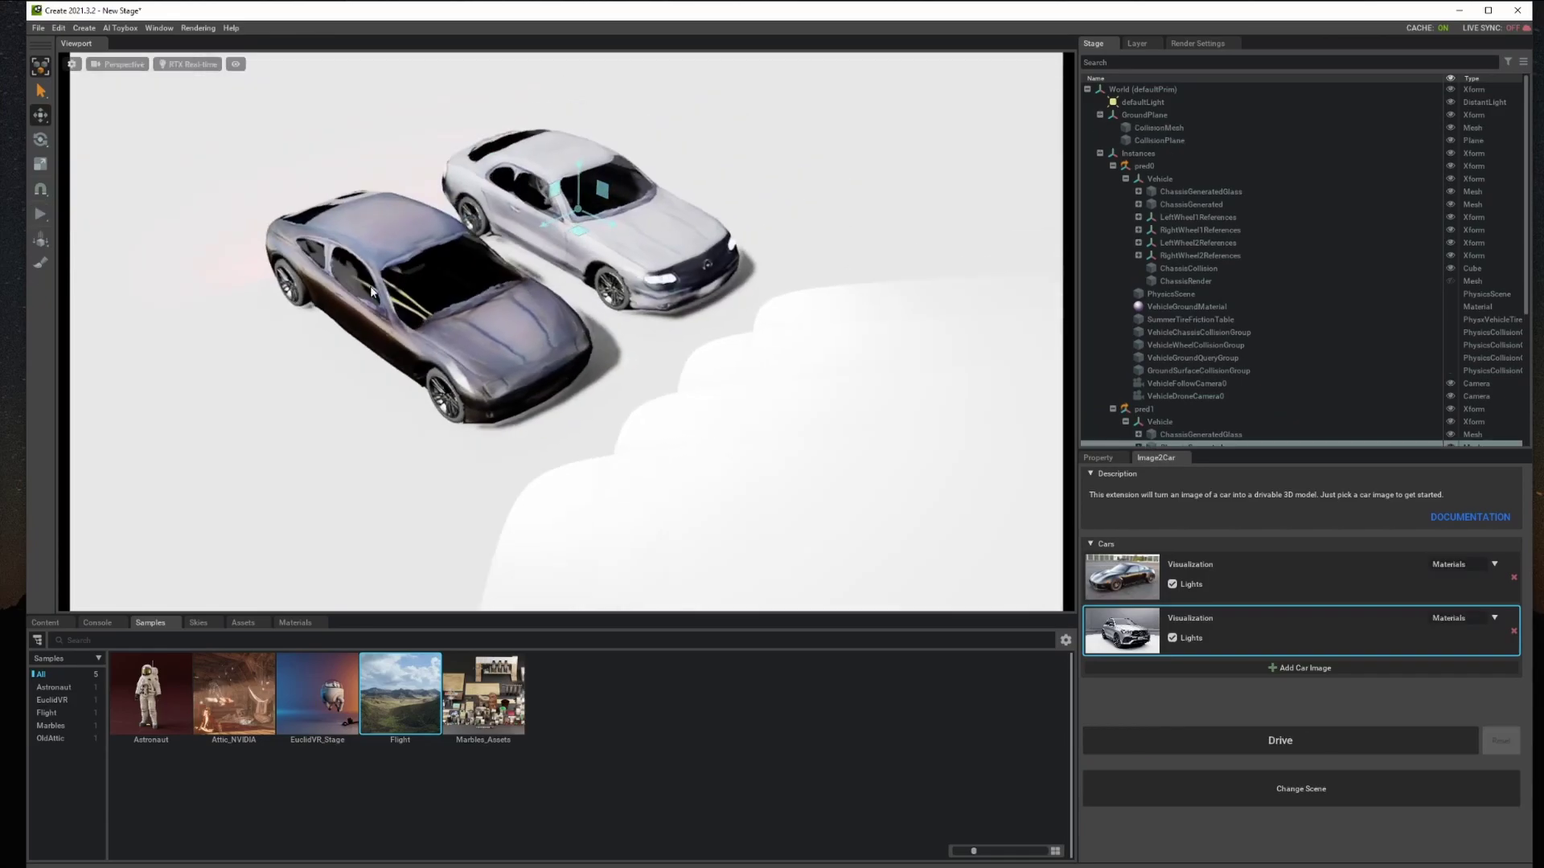
{"action": "left_click", "coordinate": [331, 339]}
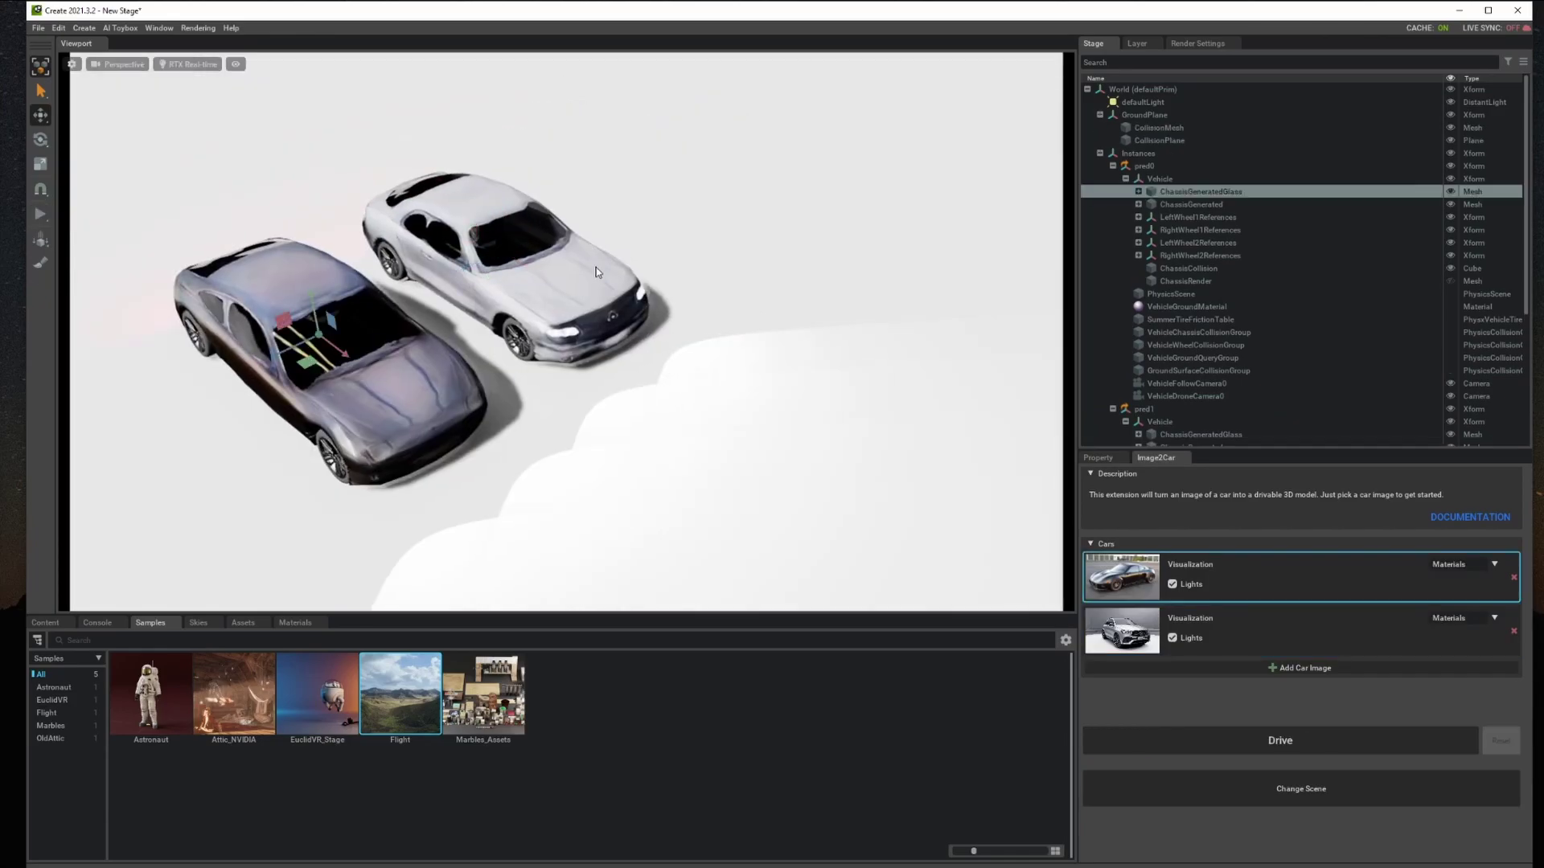
{"action": "left_click", "coordinate": [560, 299]}
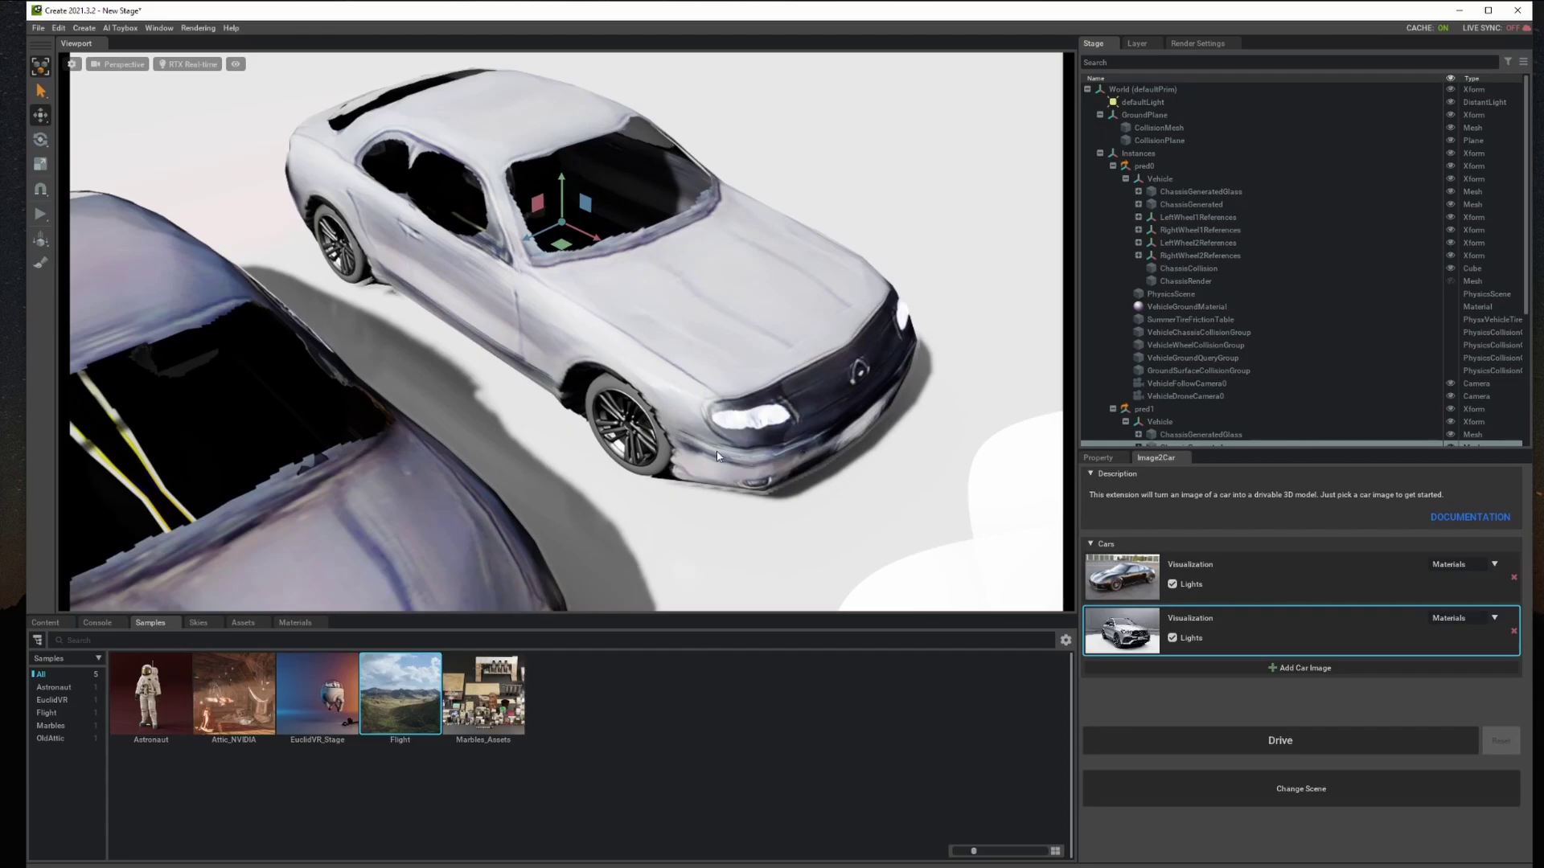
{"action": "scroll", "coordinate": [627, 506], "scroll_direction": "down", "scroll_amount": 5}
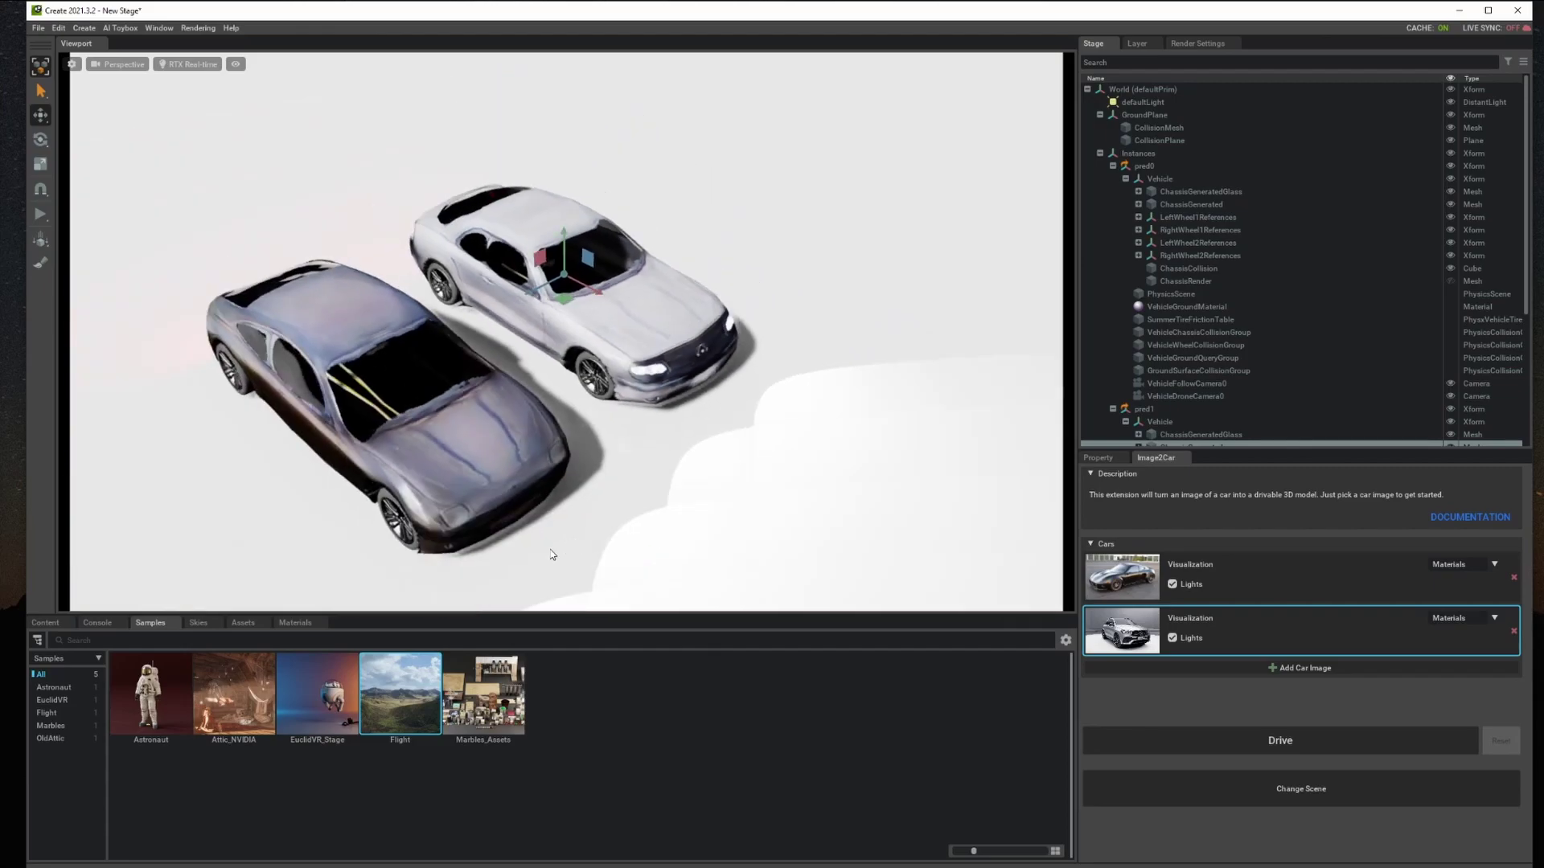
{"action": "middle_click_drag", "start_coordinate": [527, 545], "coordinate": [587, 473]}
{"action": "scroll", "coordinate": [591, 478], "scroll_direction": "up", "scroll_amount": 4}
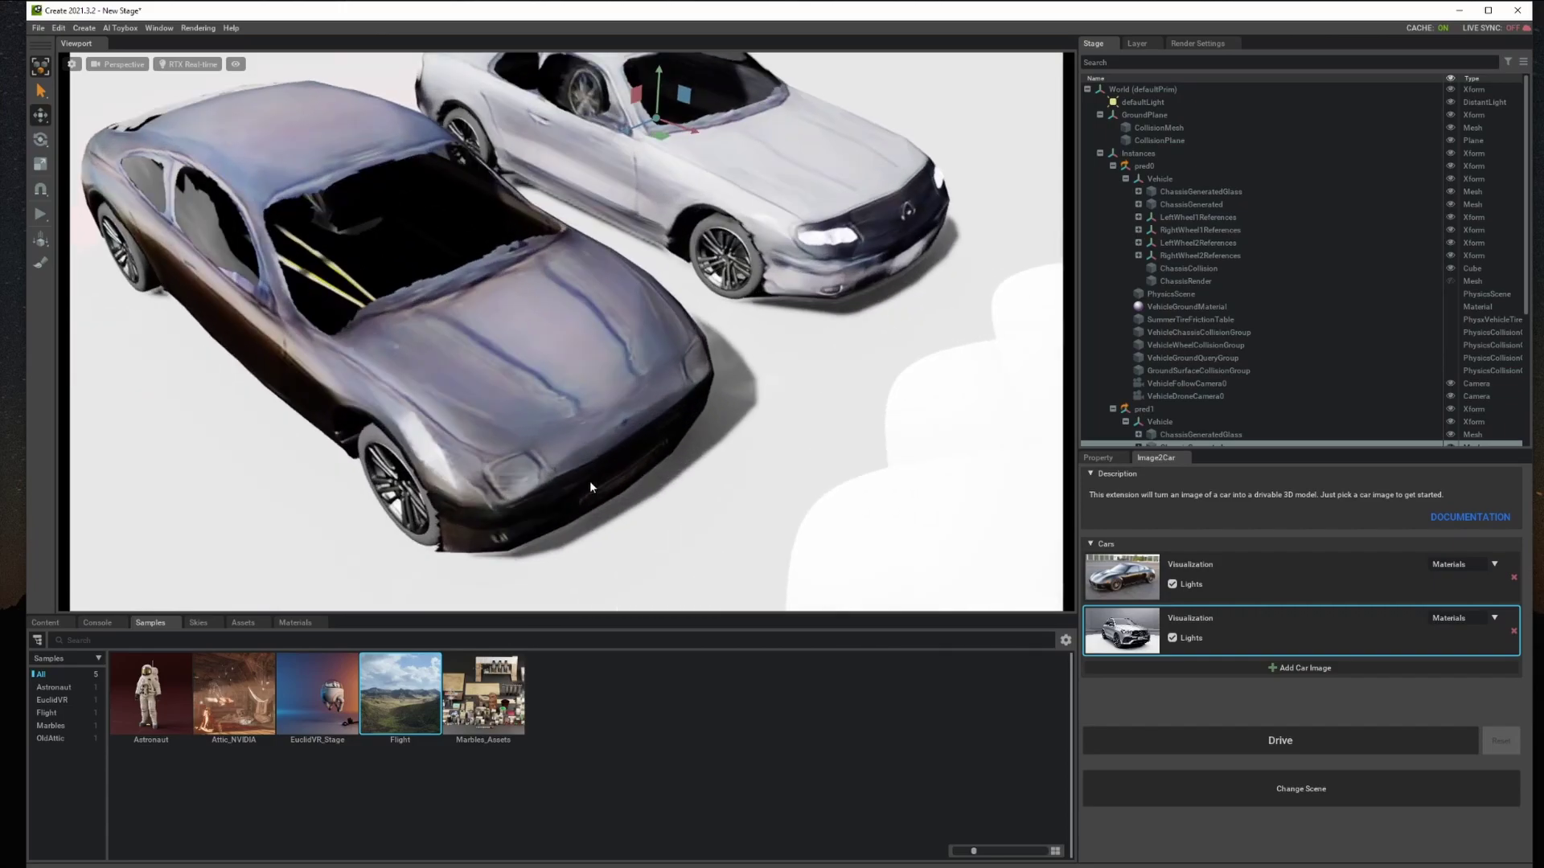
{"action": "scroll", "coordinate": [588, 483], "scroll_direction": "down", "scroll_amount": 2}
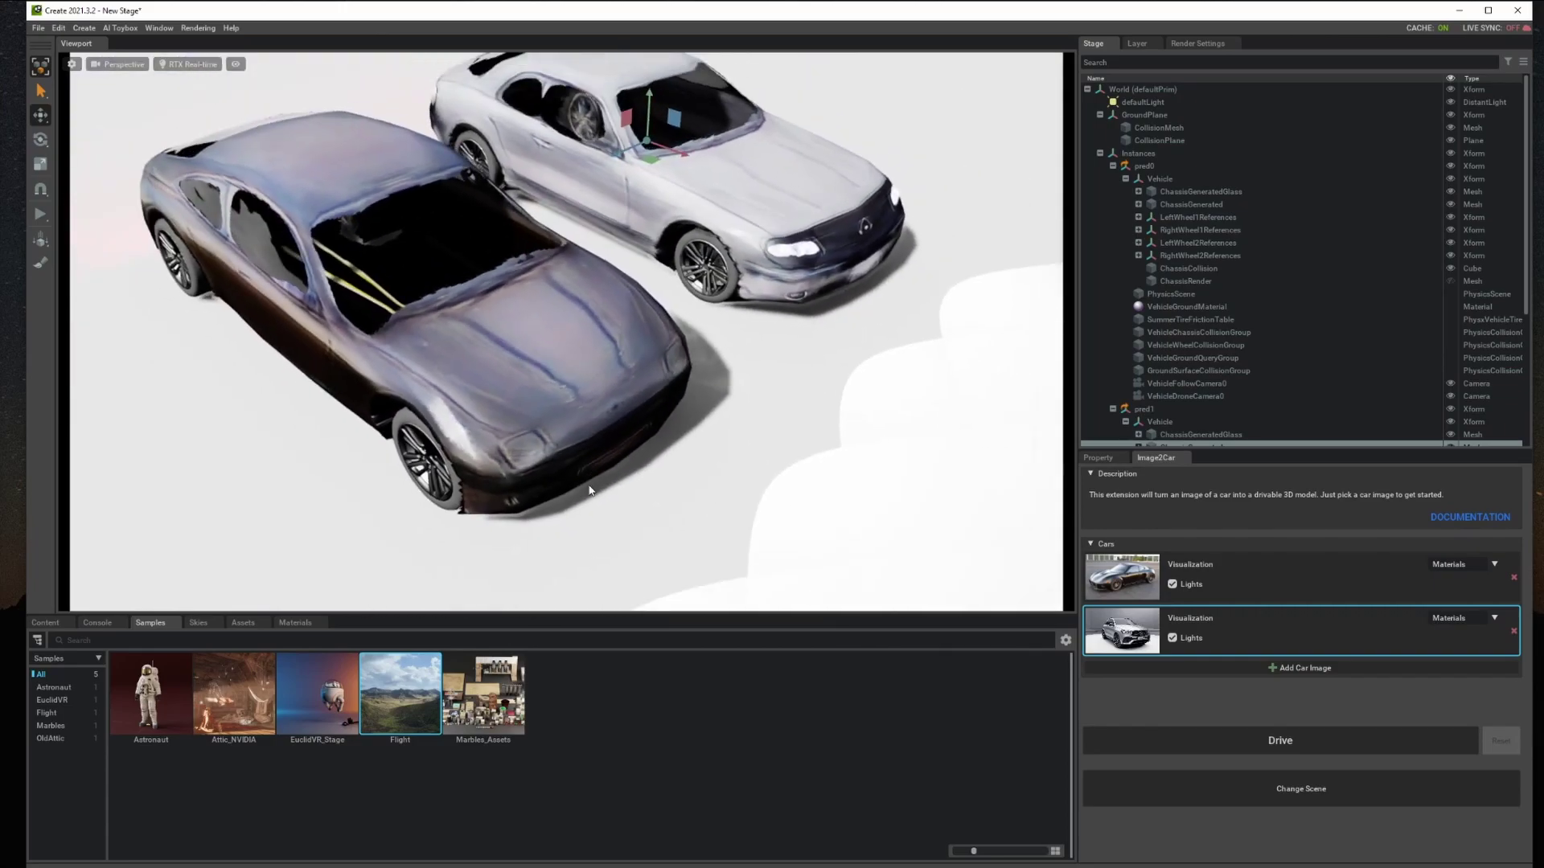
{"action": "scroll", "coordinate": [583, 492], "scroll_direction": "down", "scroll_amount": 1}
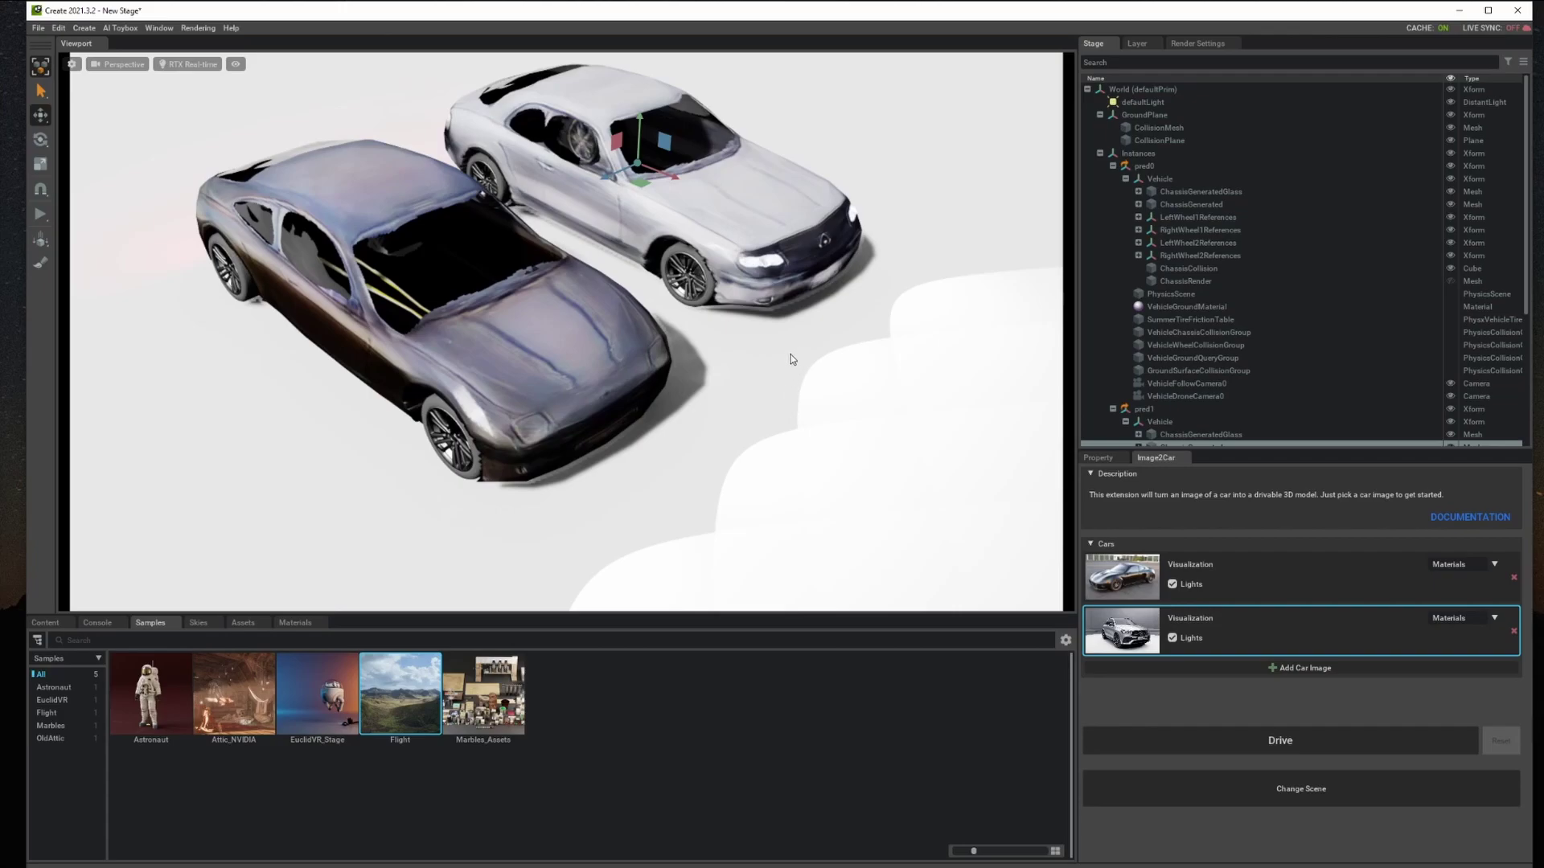
{"action": "scroll", "coordinate": [566, 457], "scroll_direction": "up", "scroll_amount": 3}
{"action": "scroll", "coordinate": [566, 456], "scroll_direction": "down", "scroll_amount": 4}
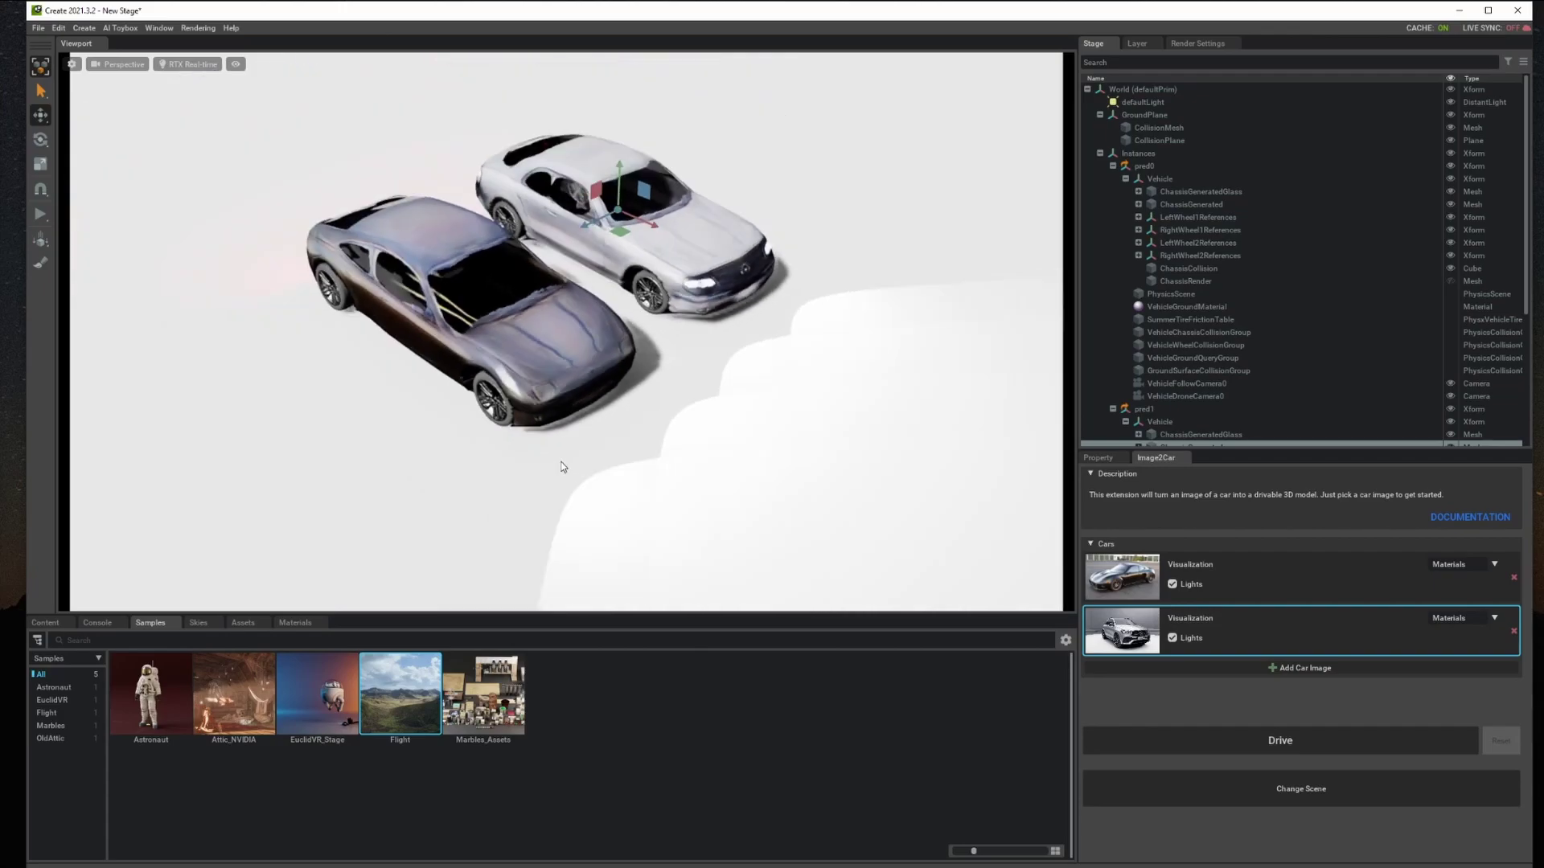
{"action": "scroll", "coordinate": [560, 469], "scroll_direction": "down", "scroll_amount": 2}
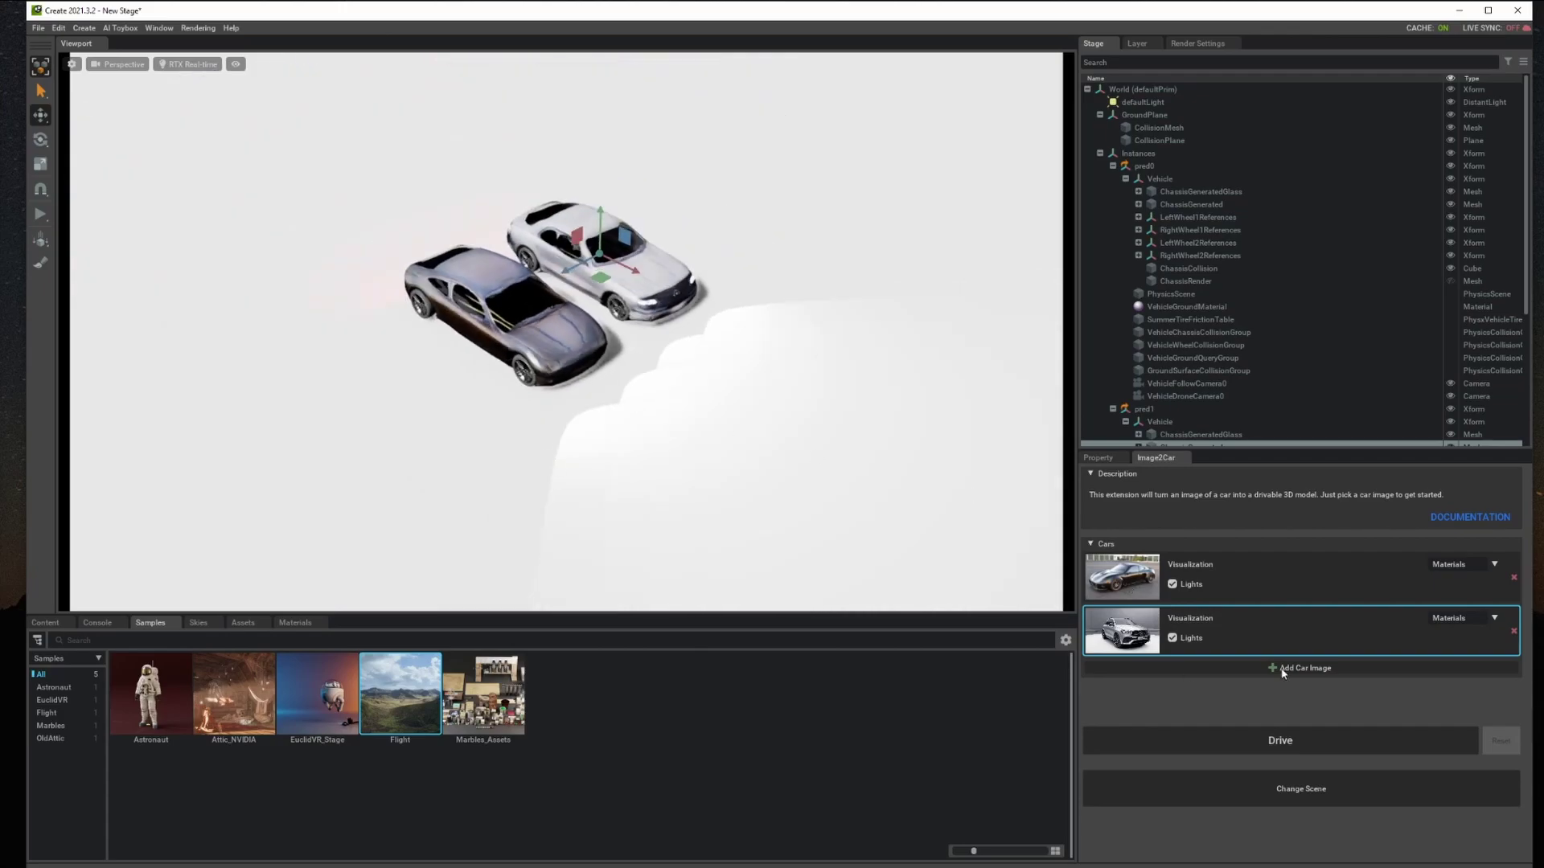
Add a third car from knight_rider.jpg and orbit to centre the white car
{"action": "left_click", "coordinate": [1283, 669]}
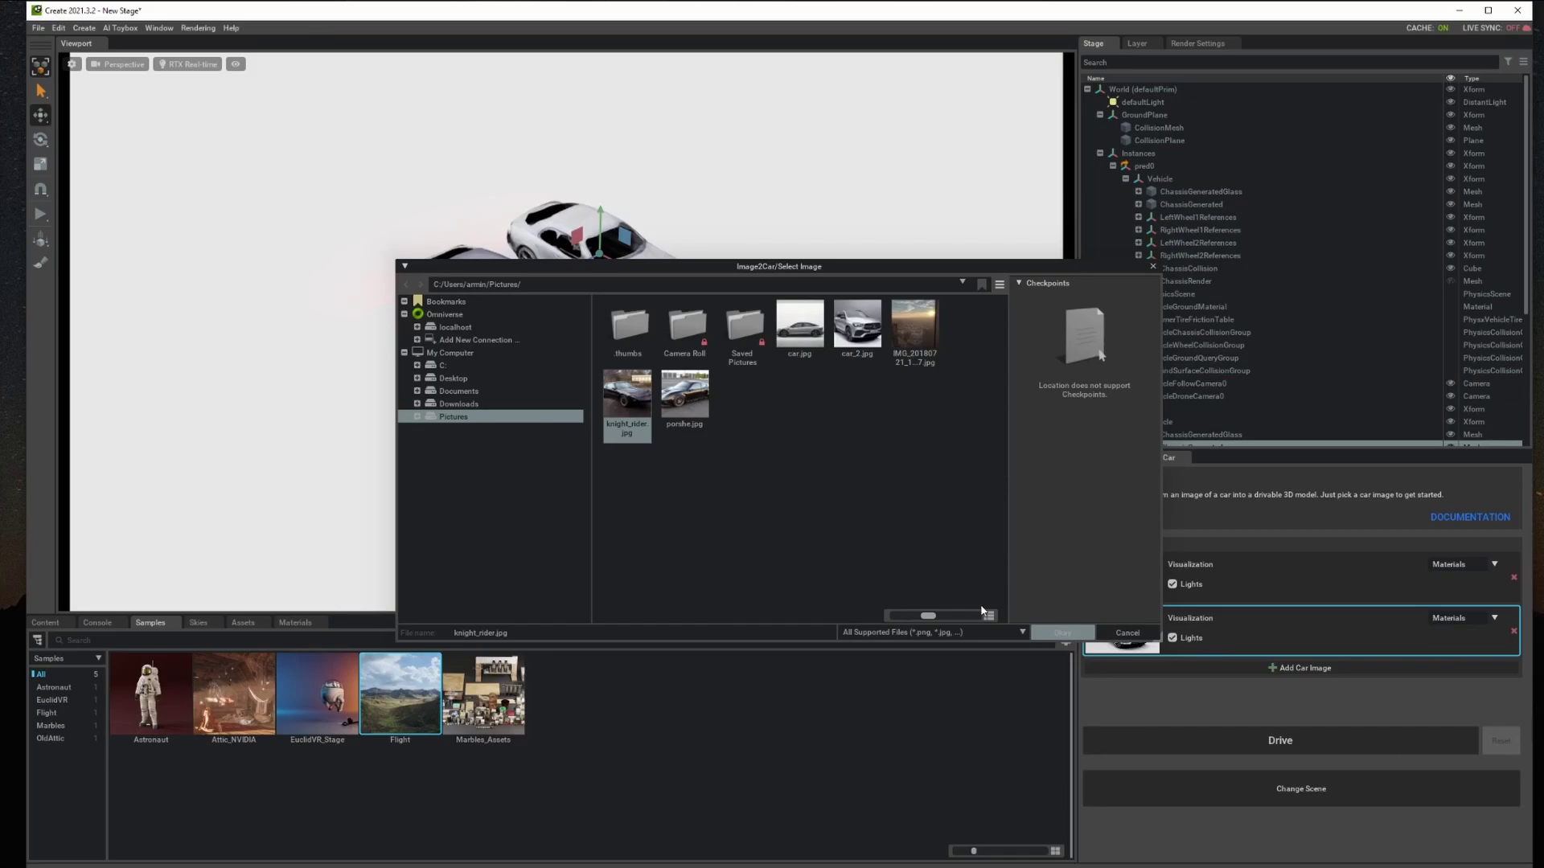
{"action": "scroll", "coordinate": [765, 271], "scroll_direction": "down", "scroll_amount": 6}
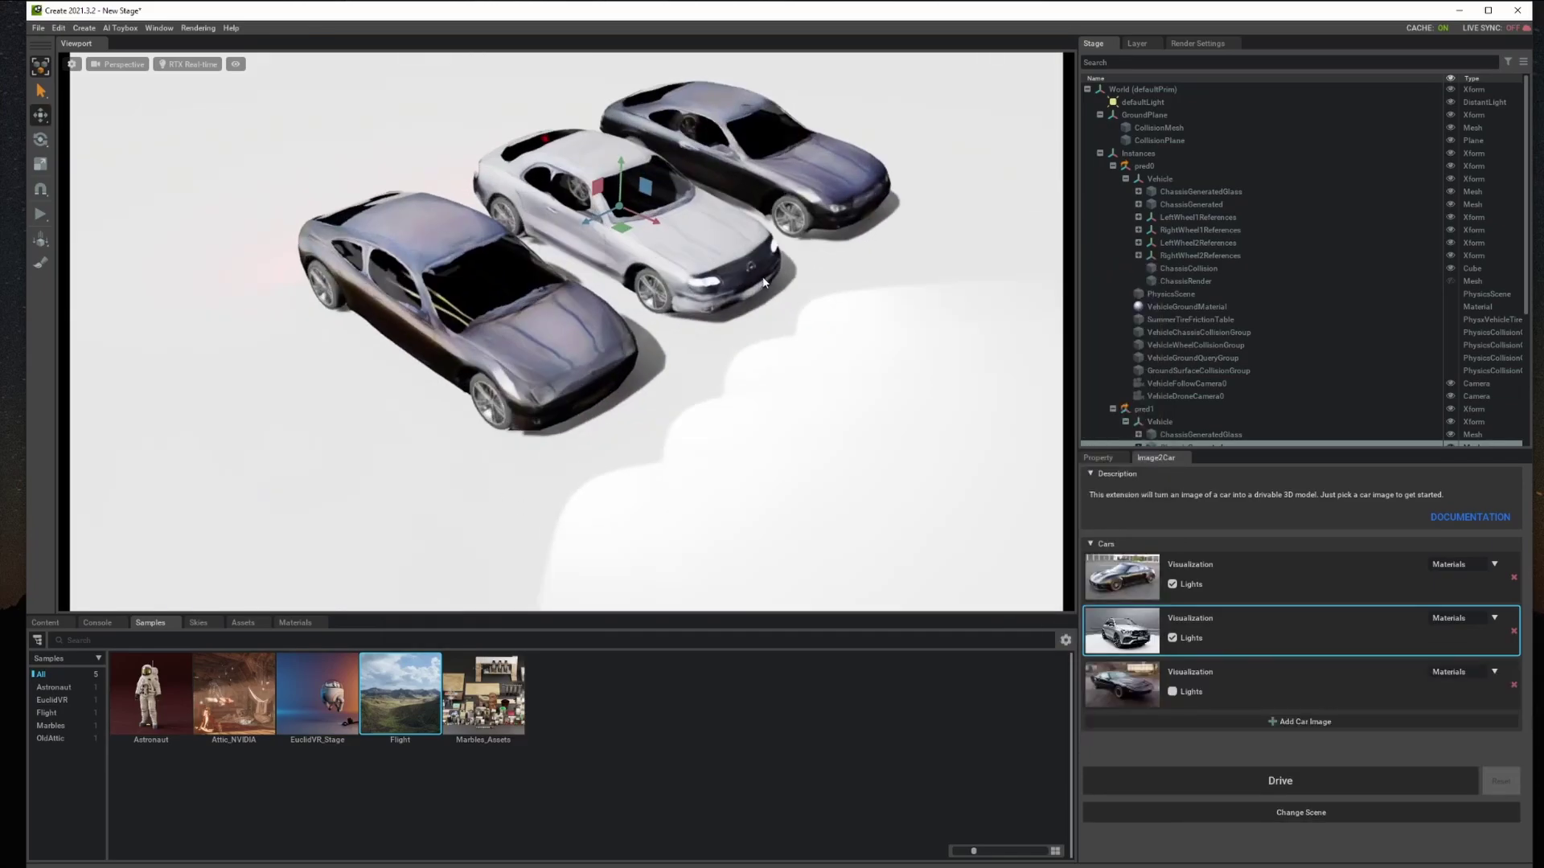
{"action": "scroll", "coordinate": [272, 267], "scroll_direction": "down", "scroll_amount": 3}
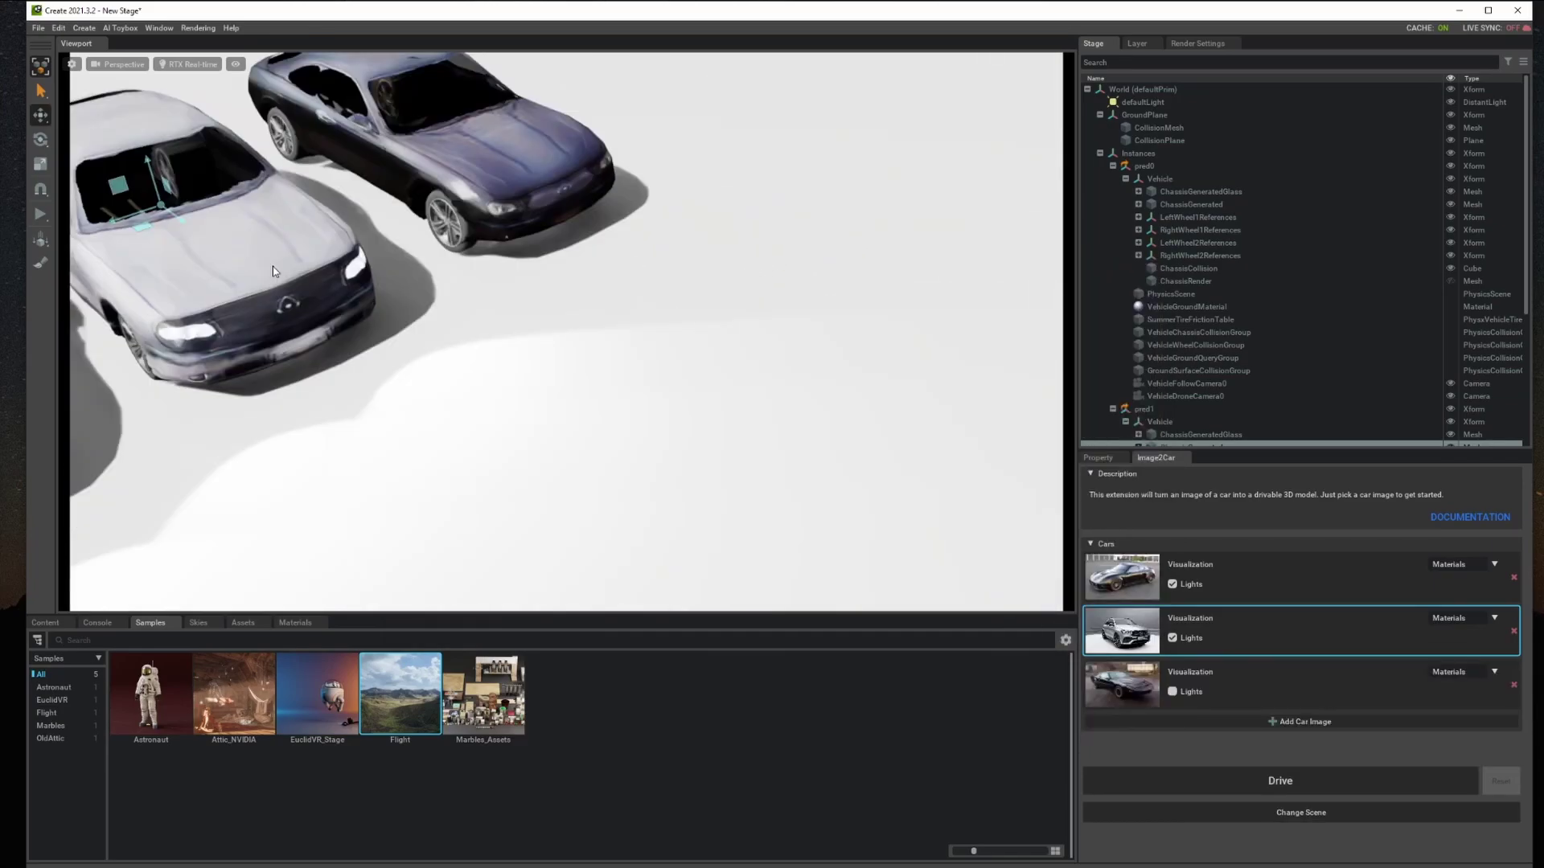
{"action": "scroll", "coordinate": [497, 211], "scroll_direction": "down", "scroll_amount": 5}
{"action": "scroll", "coordinate": [634, 370], "scroll_direction": "up", "scroll_amount": 3}
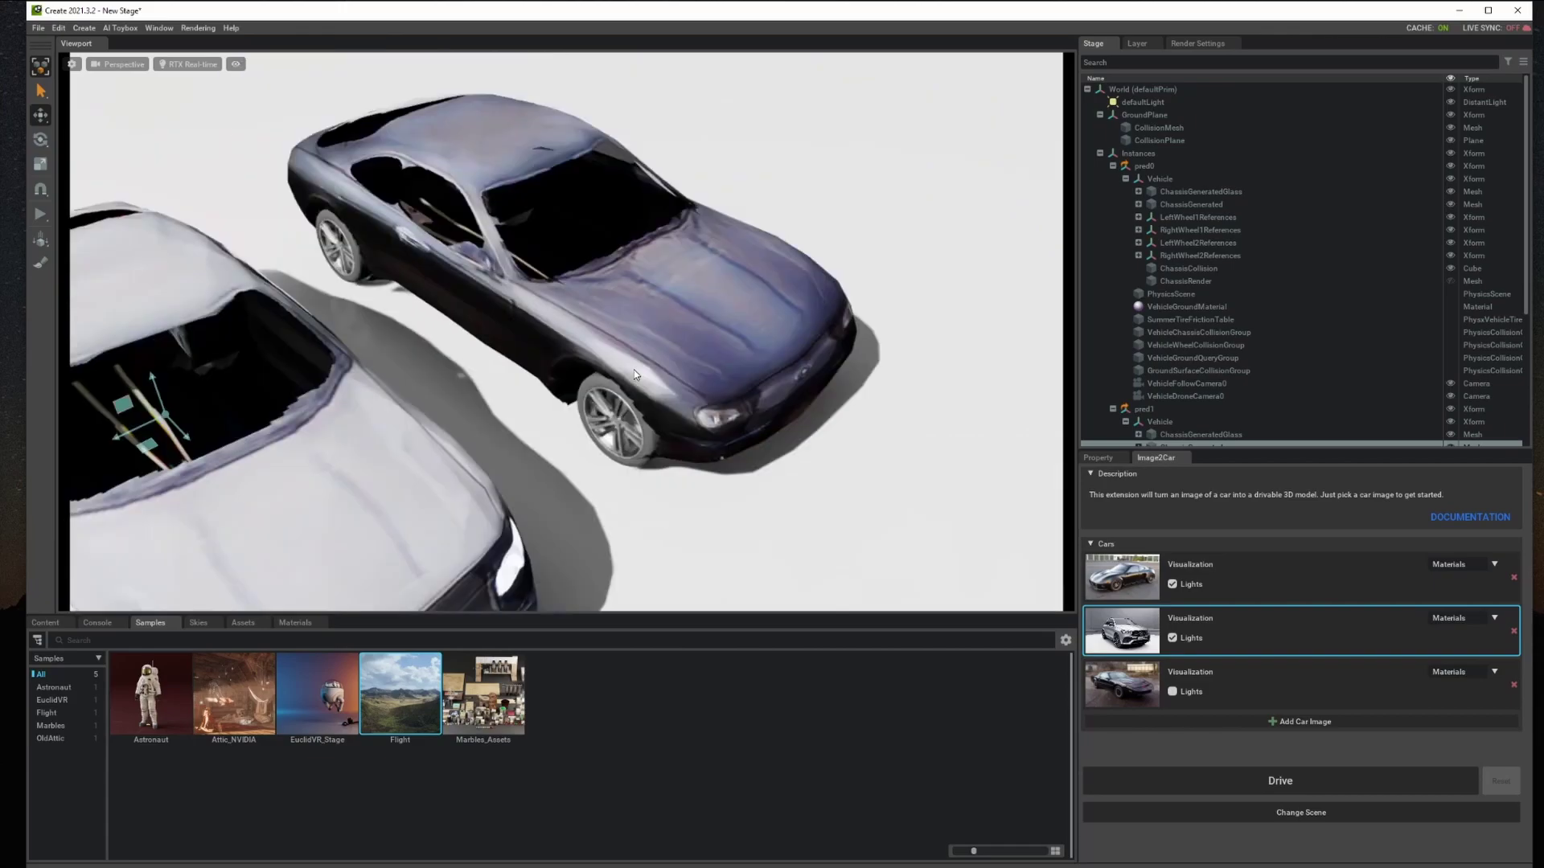
{"action": "left_click_drag", "start_coordinate": [634, 369], "coordinate": [534, 226], "text": "alt"}
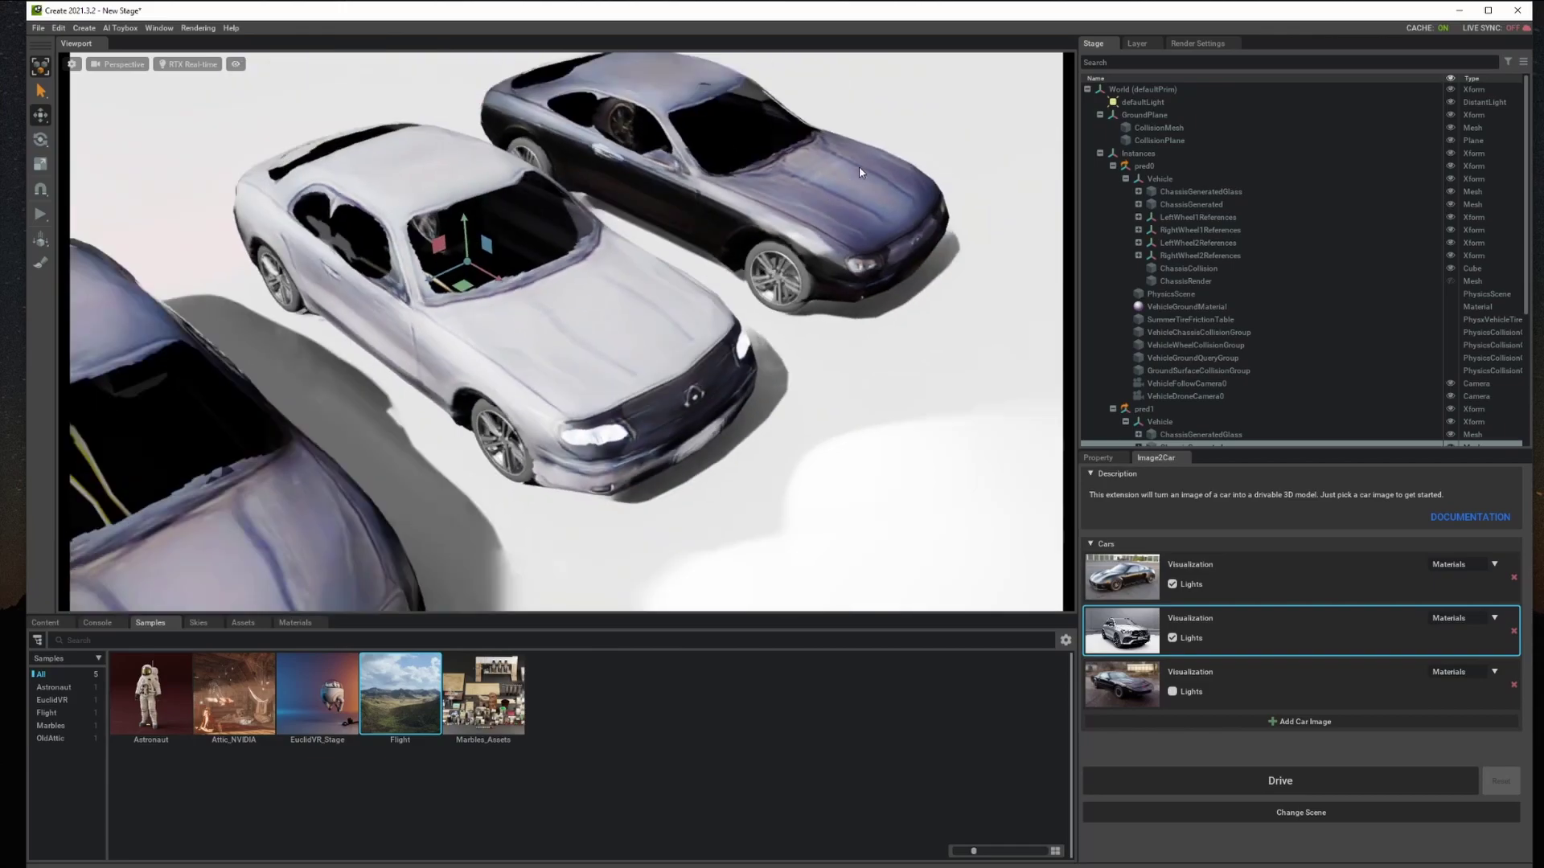
{"action": "scroll", "coordinate": [858, 166], "scroll_direction": "up", "scroll_amount": 2}
Select the back dark car, front-left car and middle white car to inspect each
{"action": "left_click", "coordinate": [859, 165]}
{"action": "scroll", "coordinate": [535, 231], "scroll_direction": "up", "scroll_amount": 5}
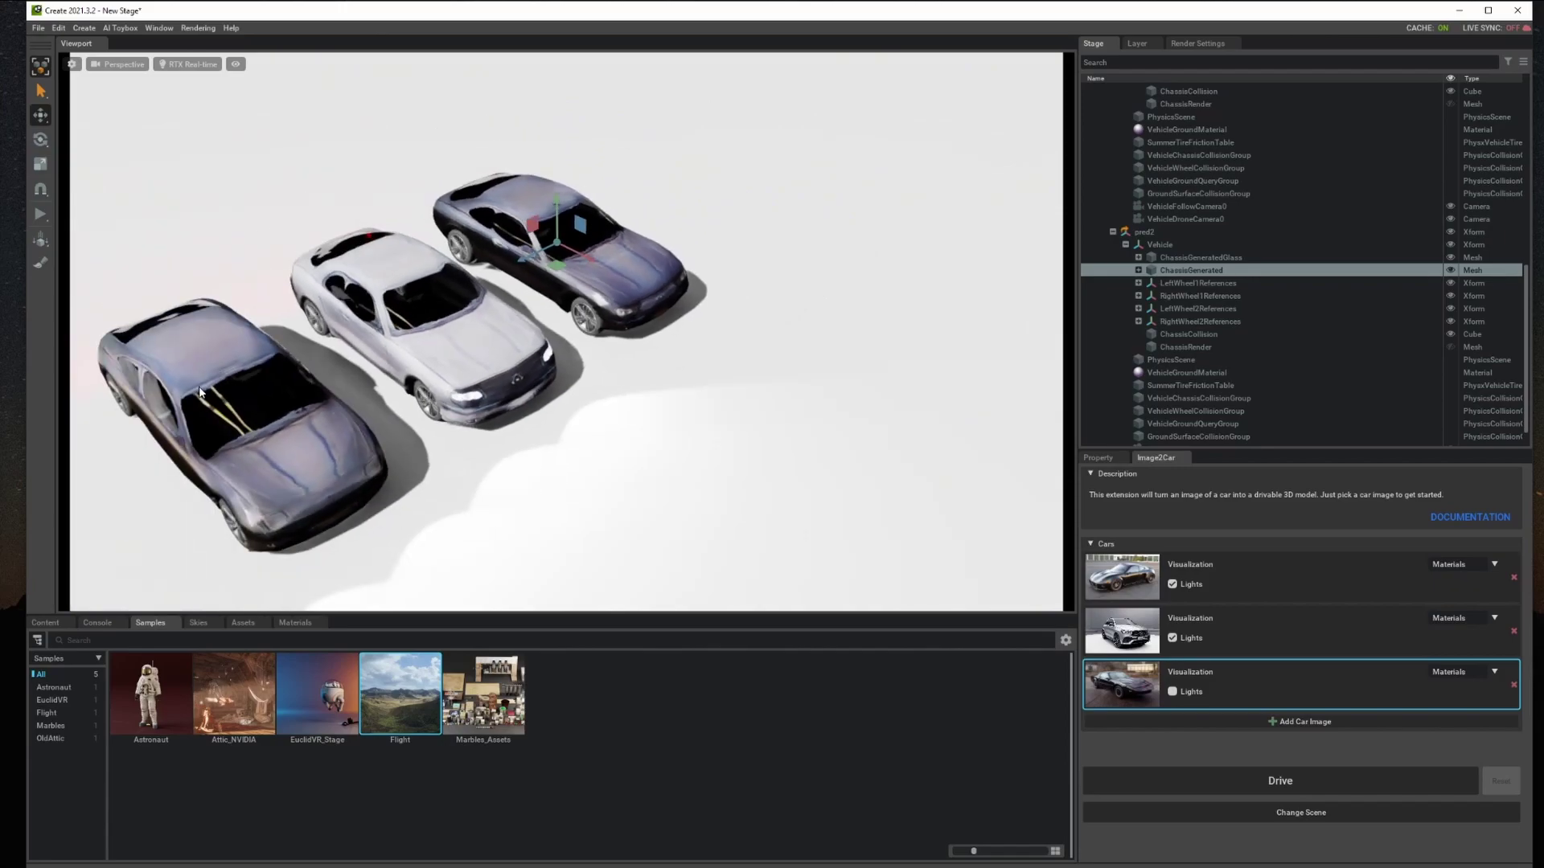
{"action": "left_click", "coordinate": [200, 392]}
{"action": "left_click_drag", "start_coordinate": [200, 392], "coordinate": [660, 268], "text": "alt"}
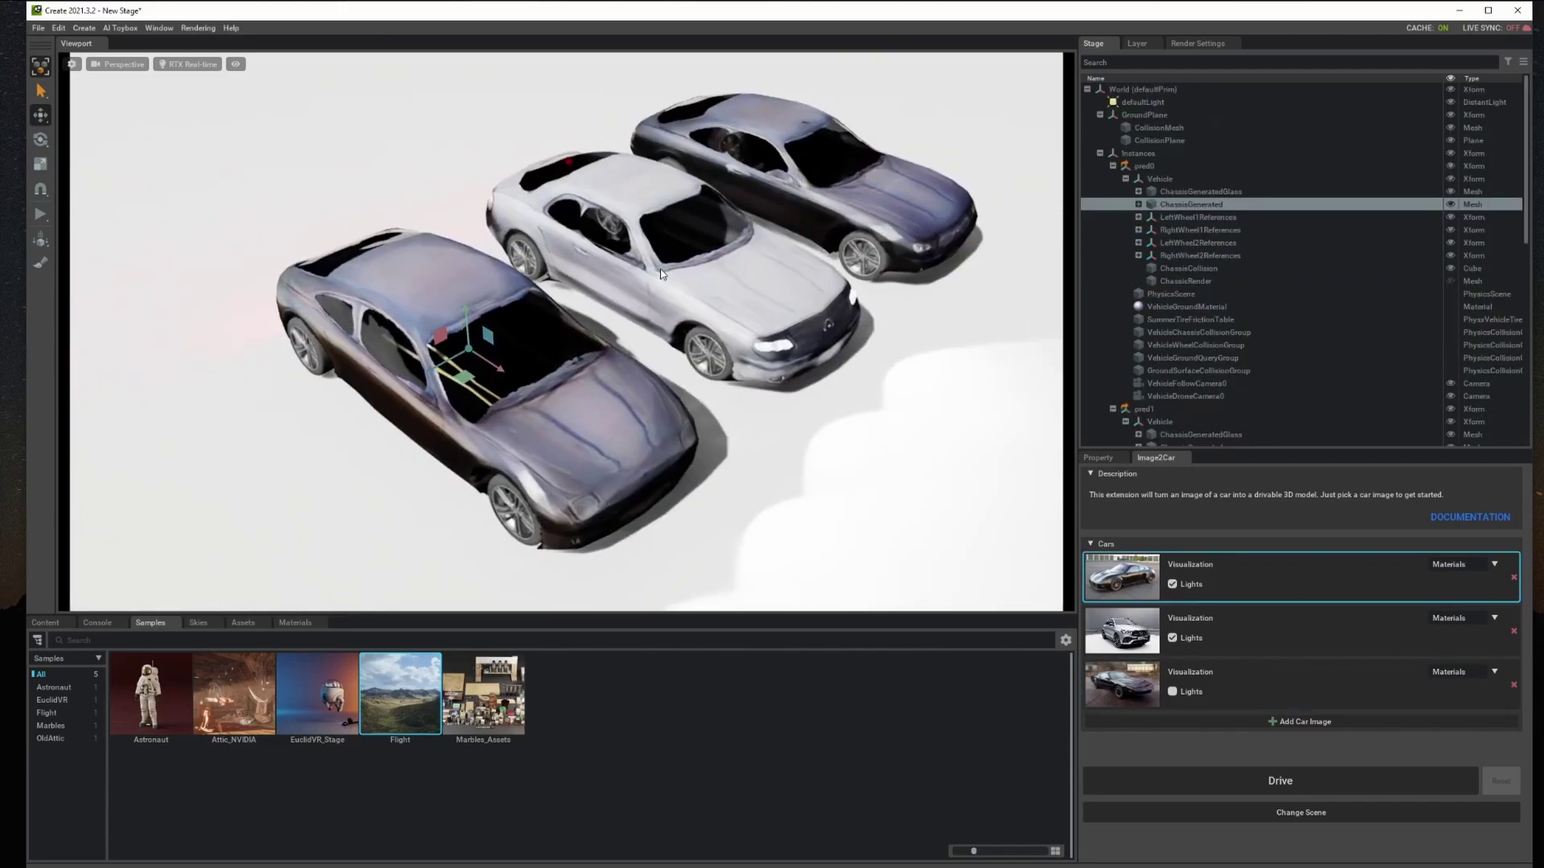
{"action": "left_click", "coordinate": [660, 272]}
{"action": "scroll", "coordinate": [688, 249], "scroll_direction": "up", "scroll_amount": 4}
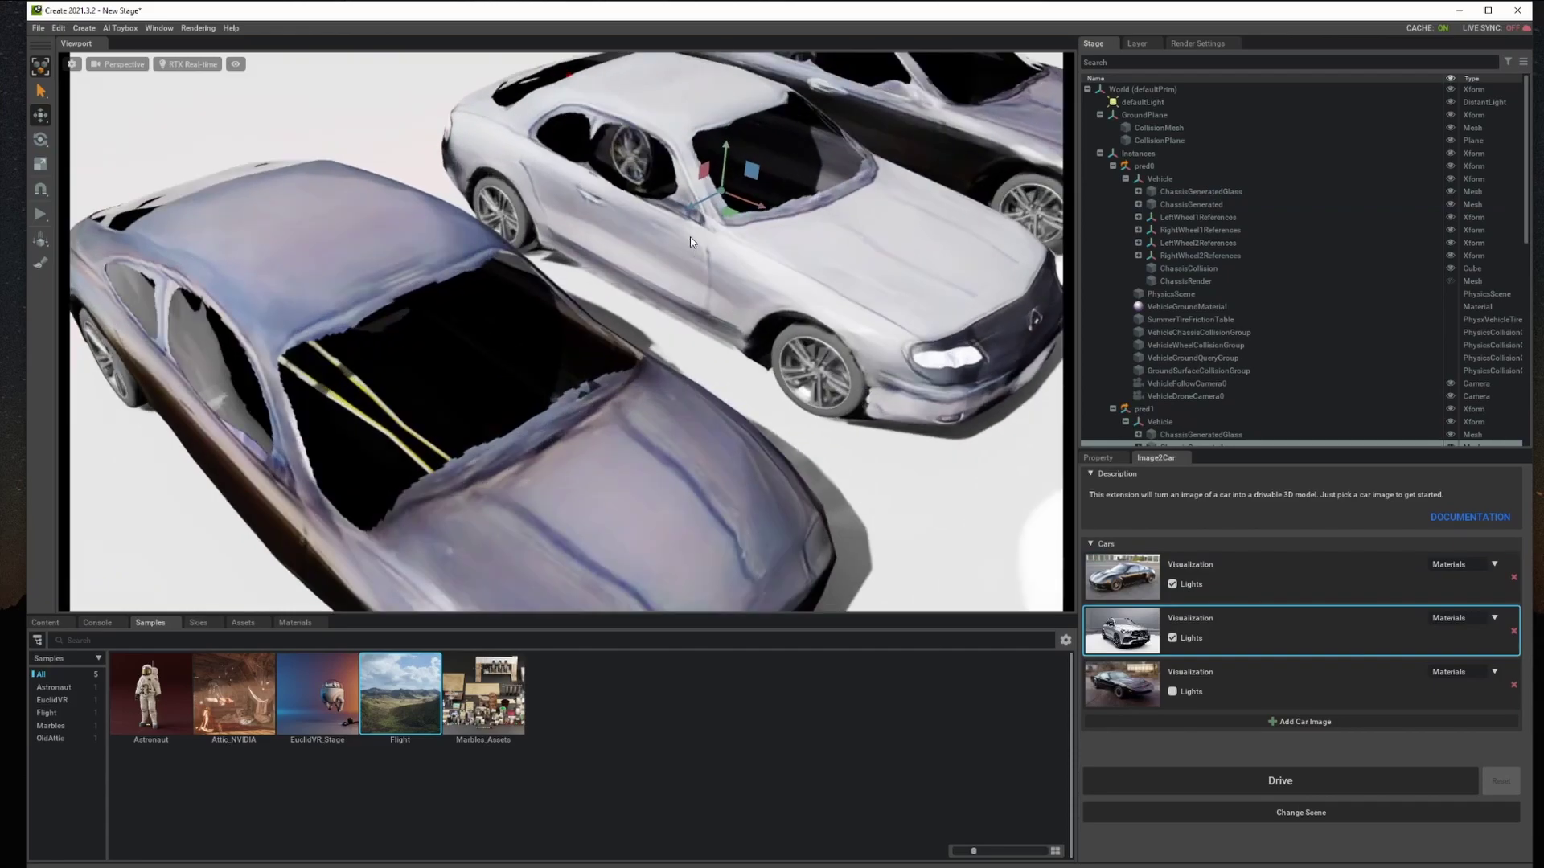
{"action": "scroll", "coordinate": [790, 227], "scroll_direction": "down", "scroll_amount": 4}
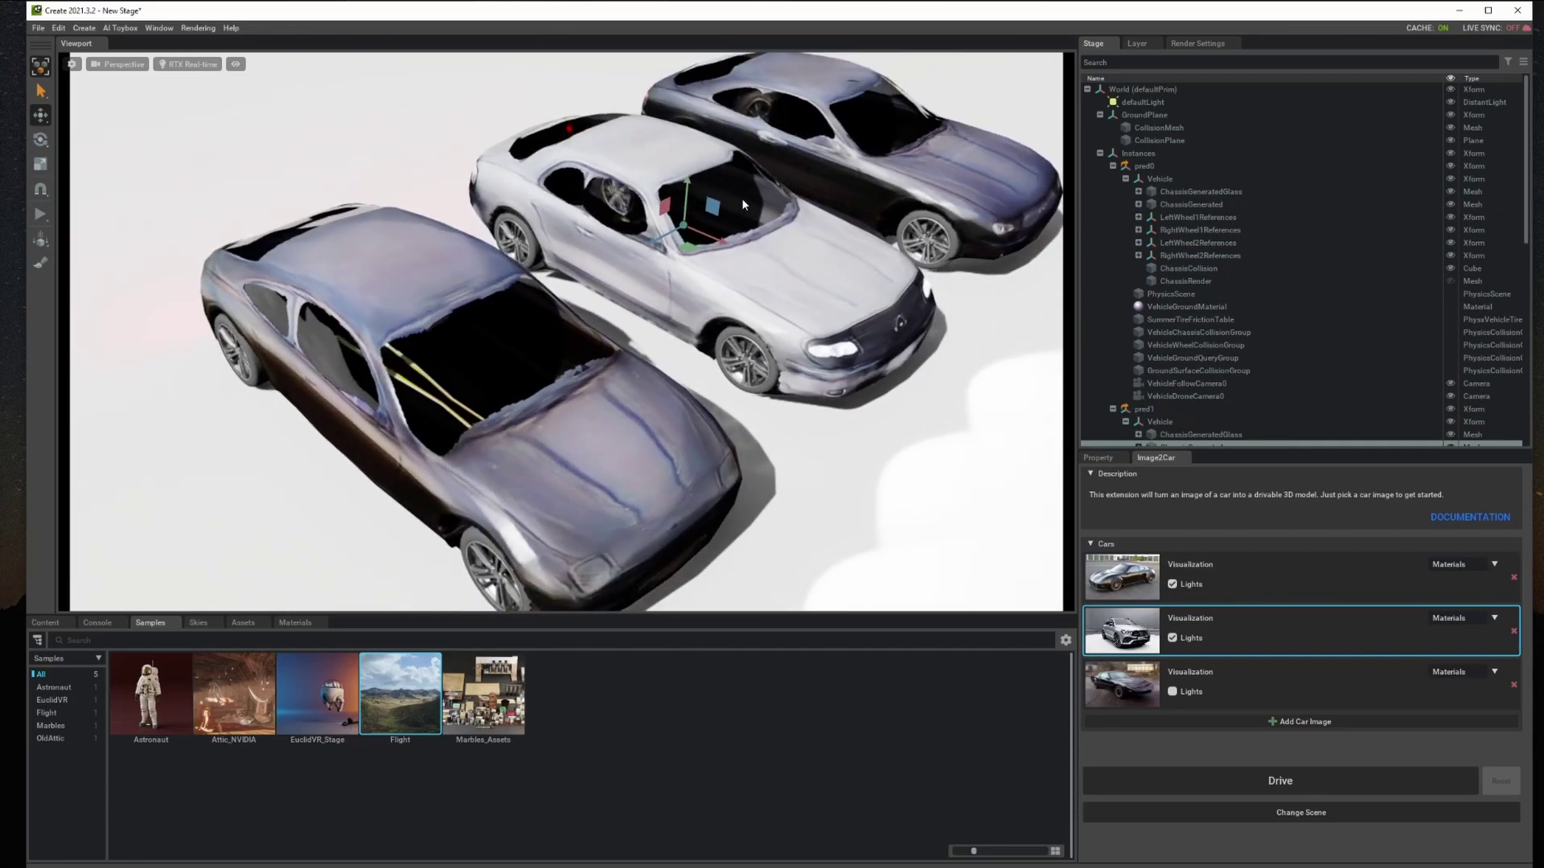
{"action": "scroll", "coordinate": [788, 257], "scroll_direction": "down", "scroll_amount": 3}
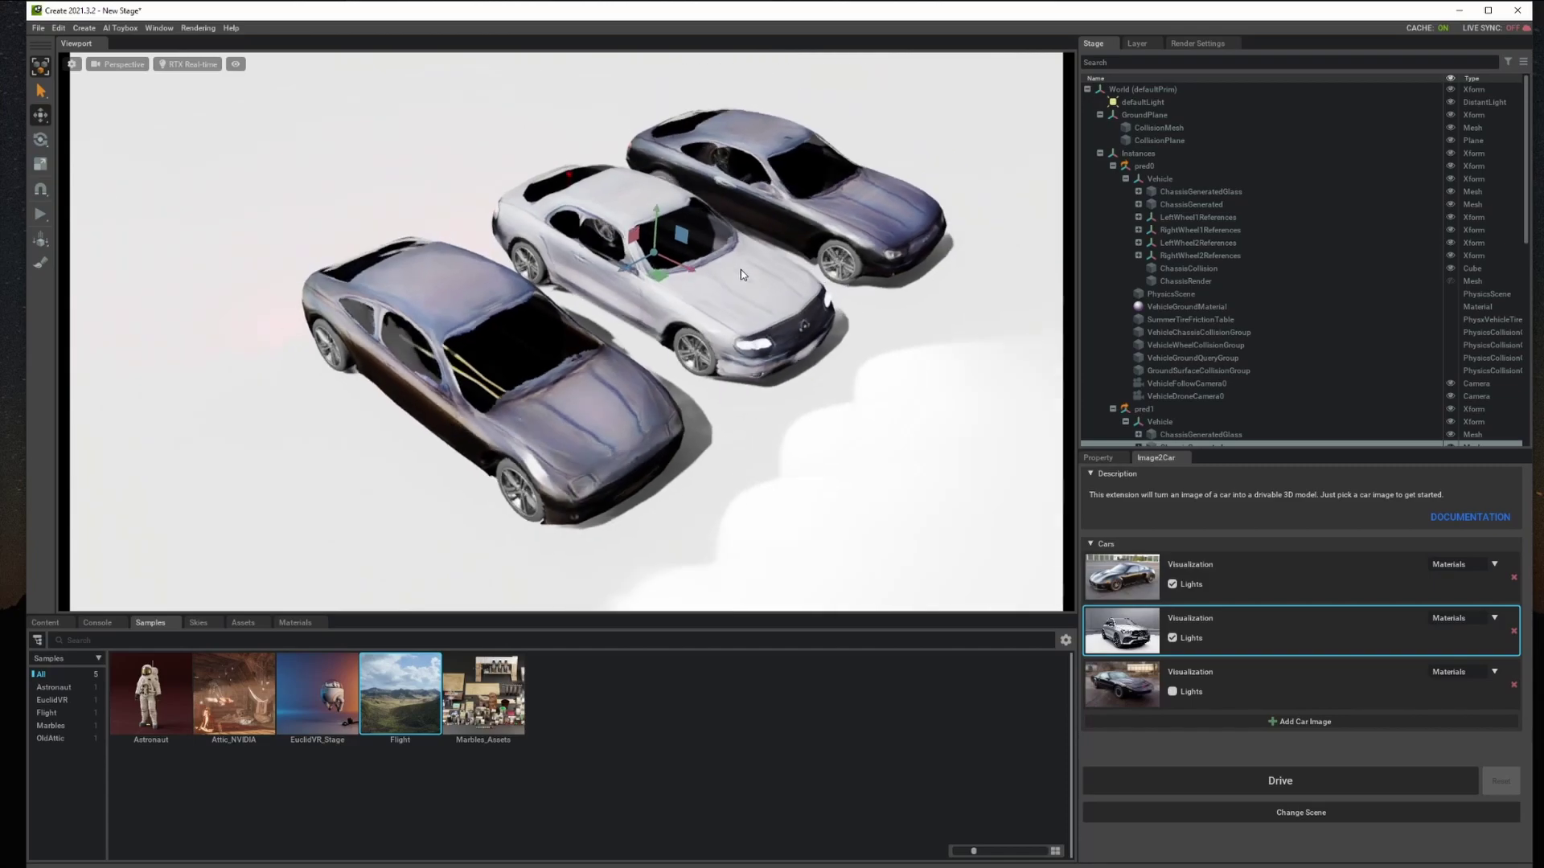
{"action": "left_click", "coordinate": [904, 268]}
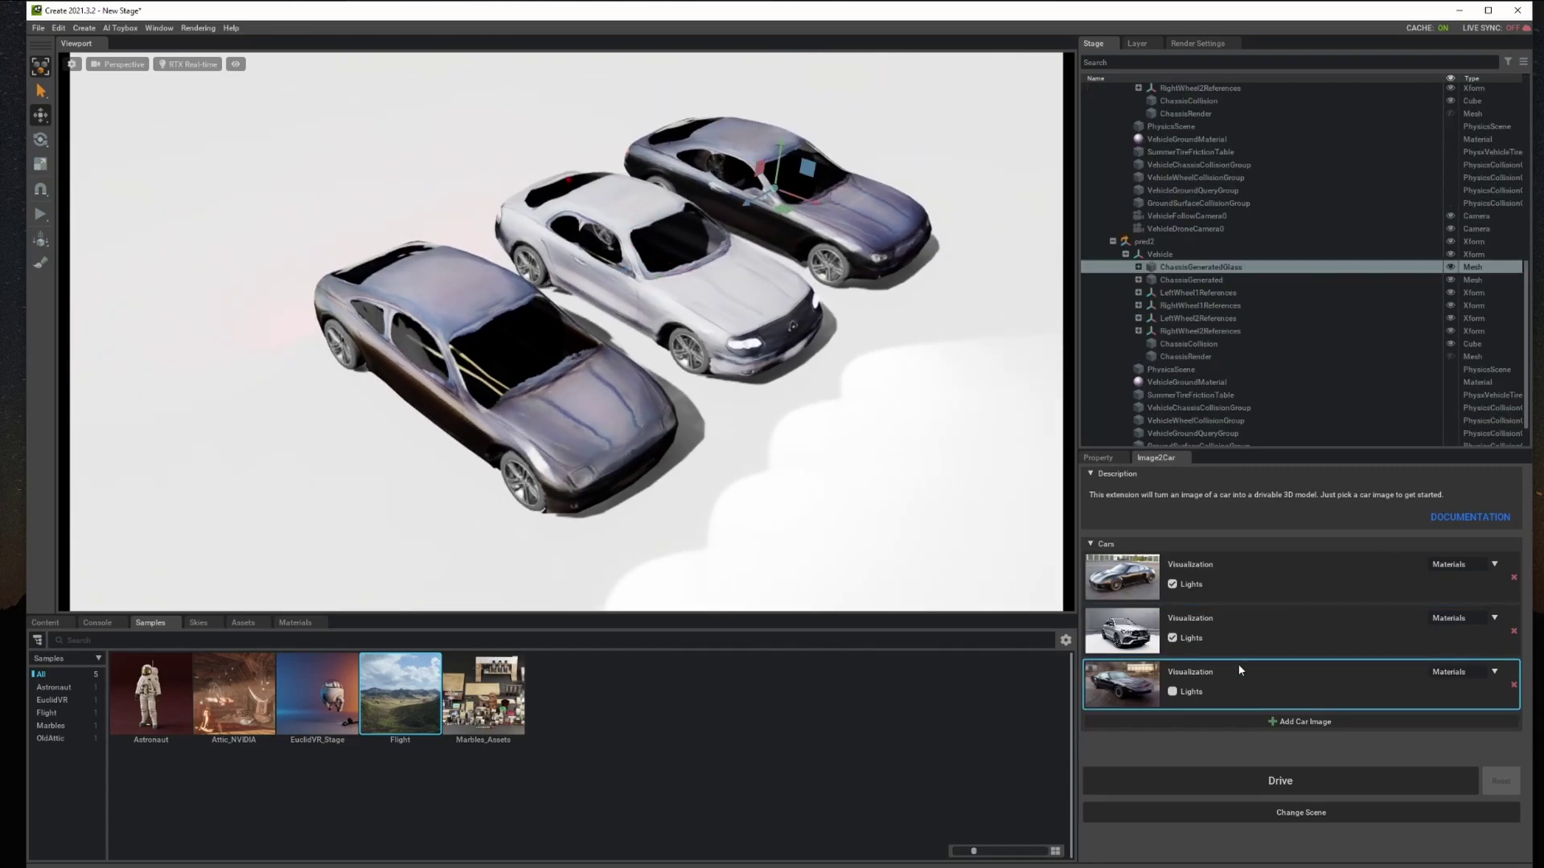
Run a Drive simulation with the three cars, then bring up the Select A Scene dialog
{"action": "left_click", "coordinate": [1296, 777]}
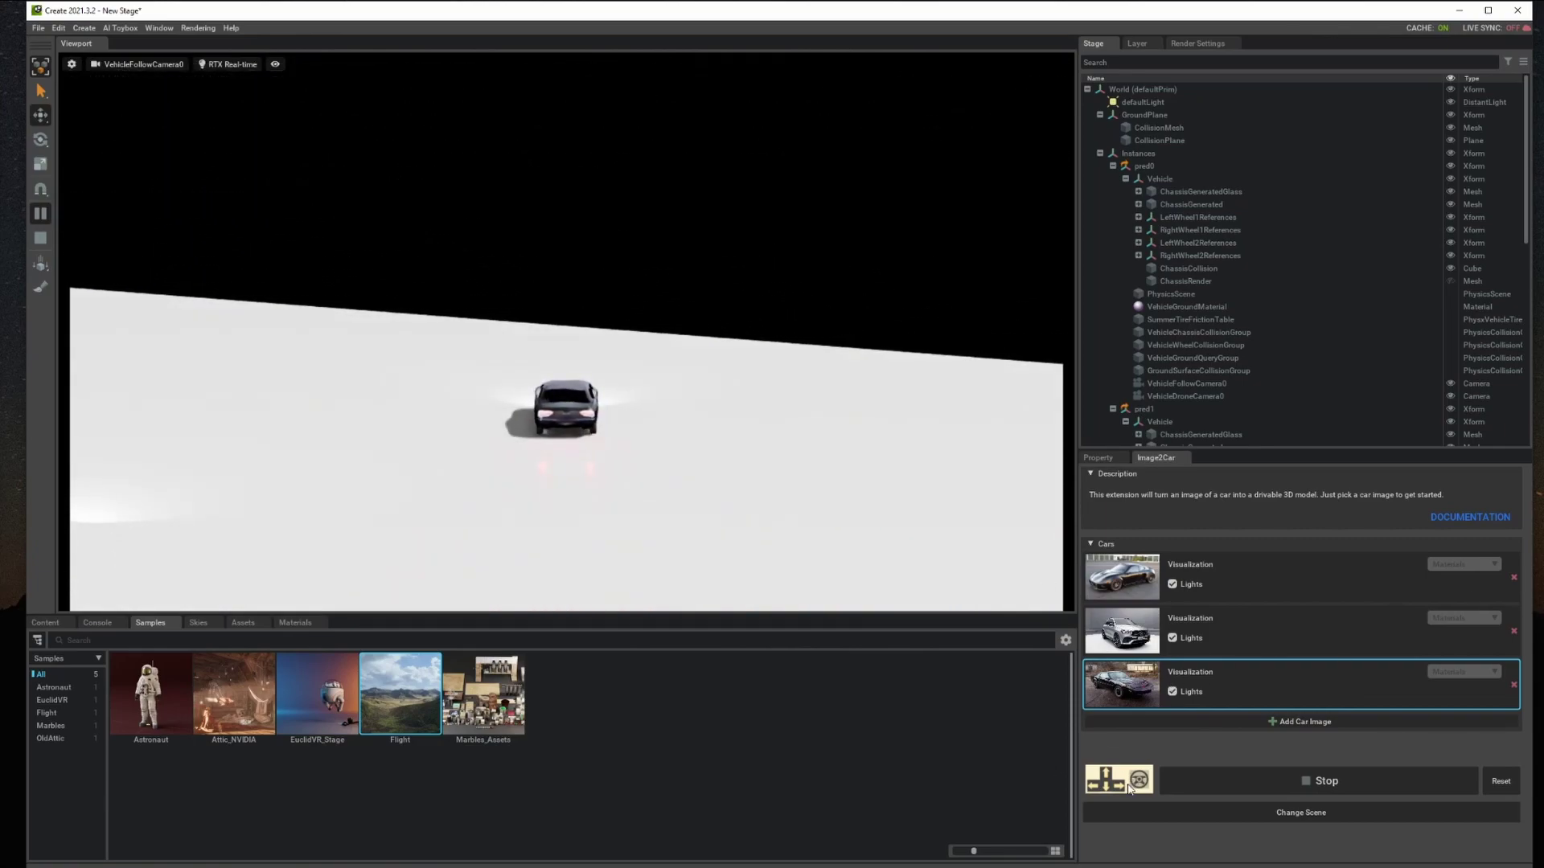
{"action": "left_click", "coordinate": [1125, 812]}
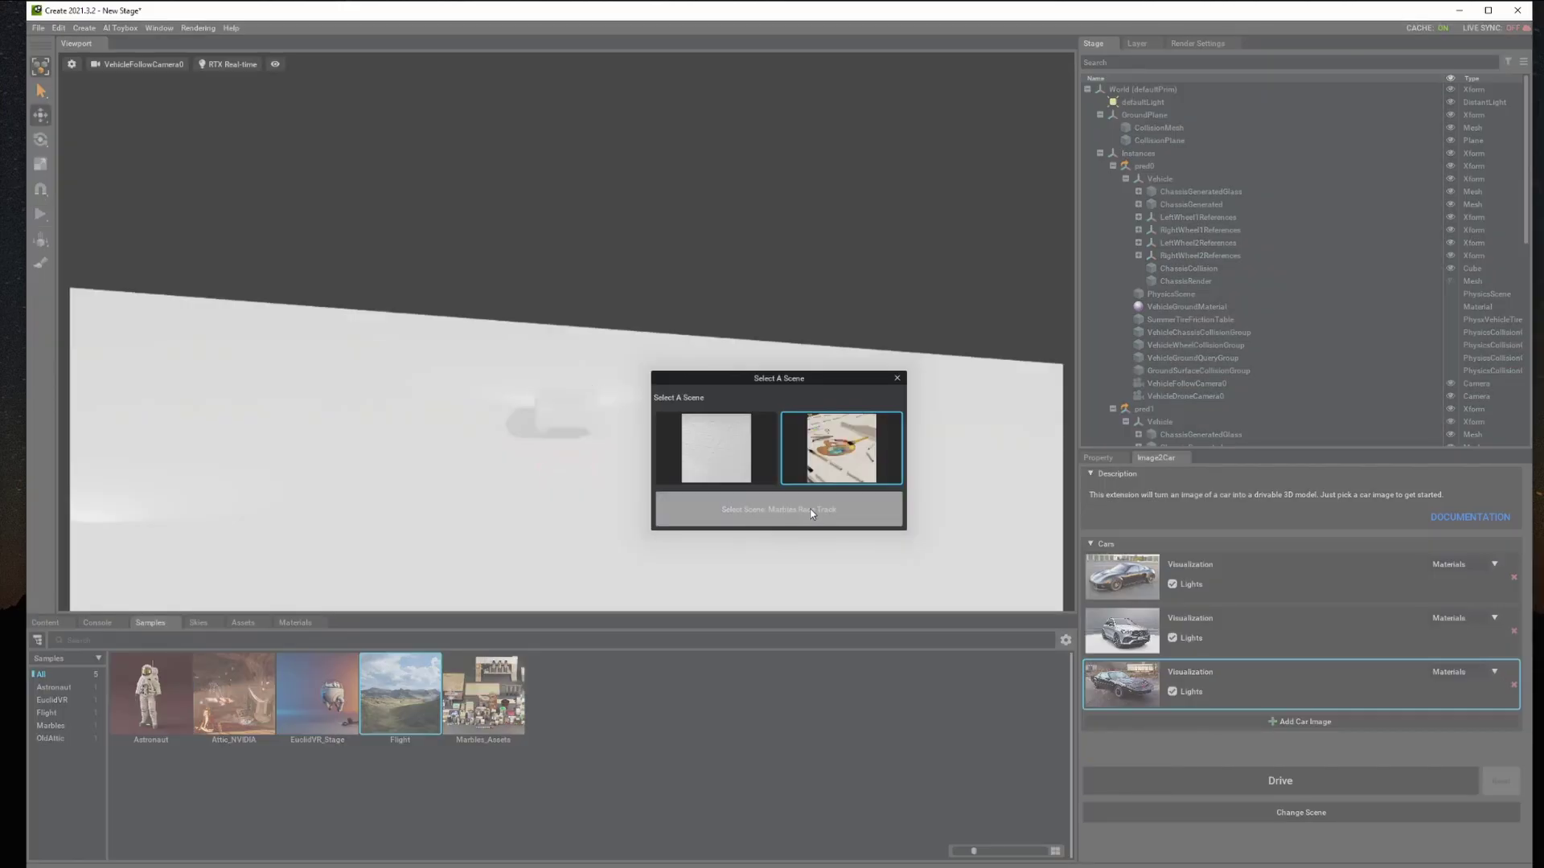
Load the Marbles Race Track scene and pick the leftmost car to drive
{"action": "left_click", "coordinate": [804, 513]}
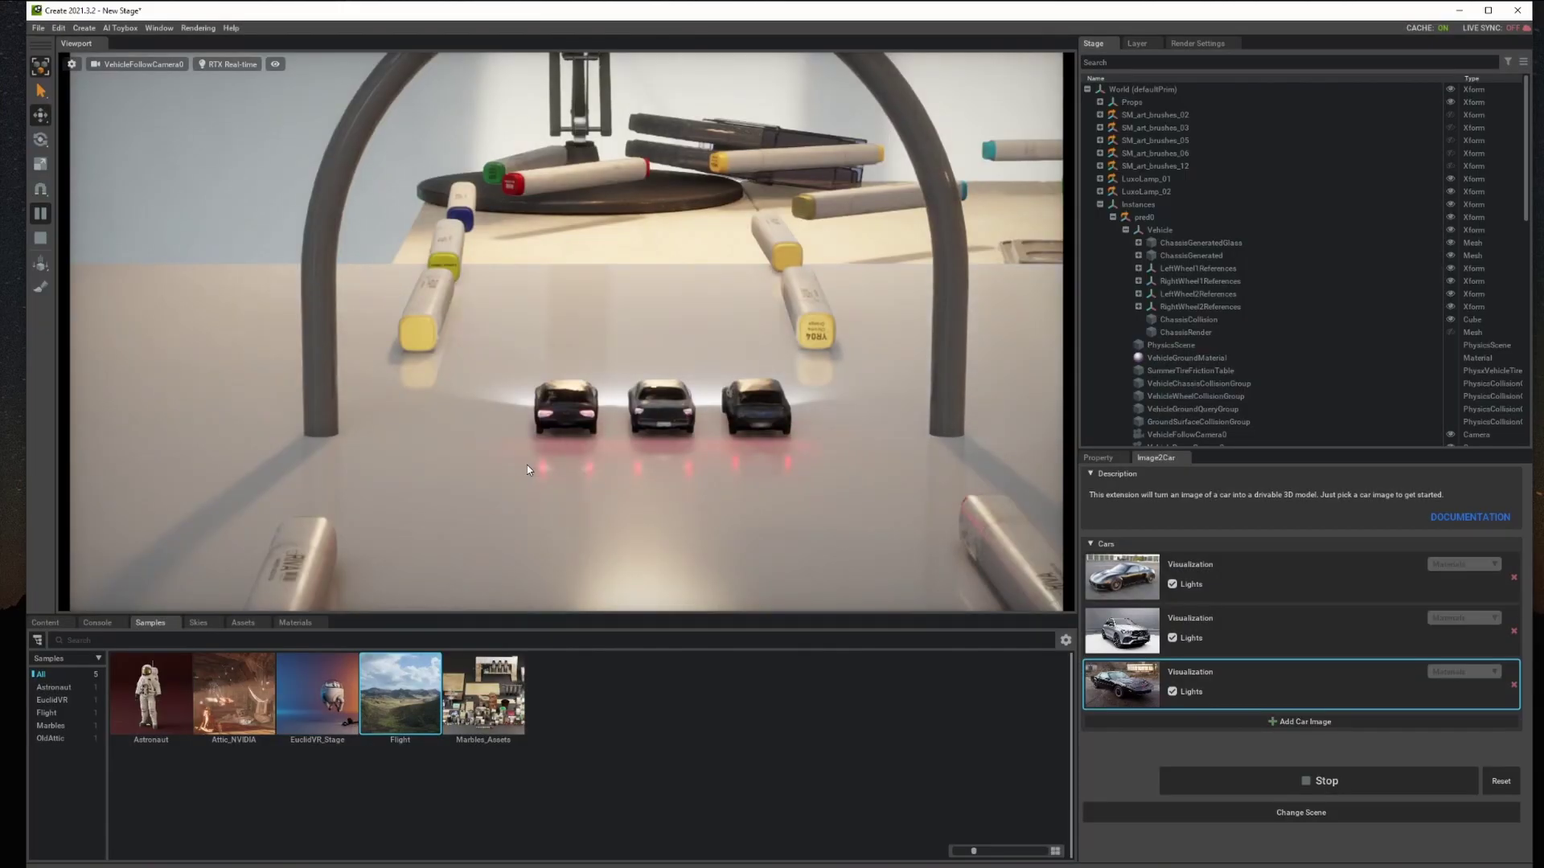
{"action": "left_click", "coordinate": [562, 398]}
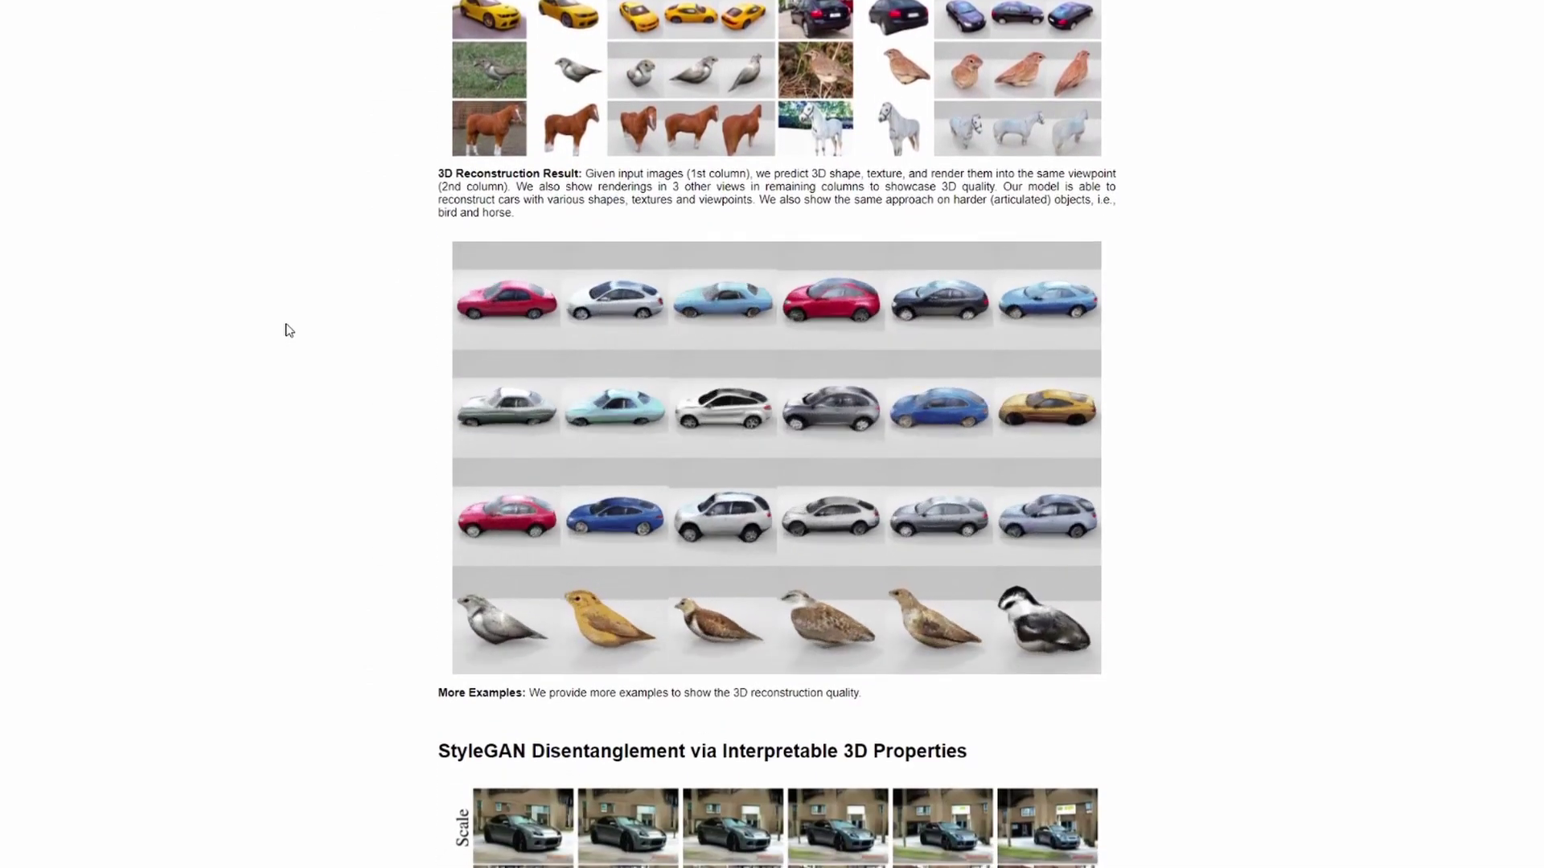
Scroll the GANverse3D page past the 3D reconstruction results and StyleGAN Disentanglement section
{"action": "scroll", "coordinate": [289, 329], "scroll_direction": "down", "scroll_amount": 6}
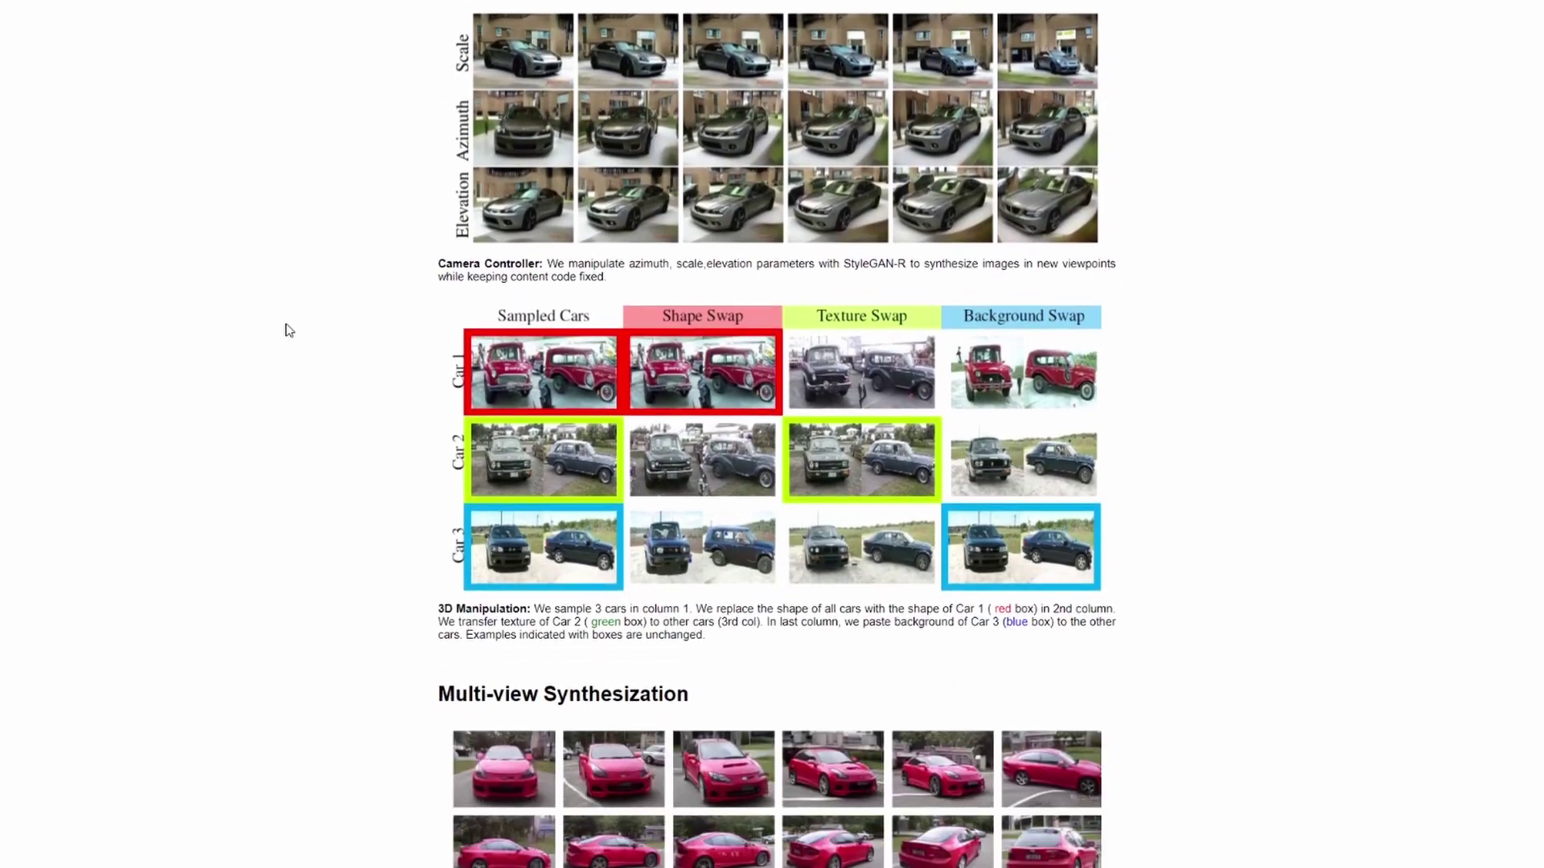
{"action": "scroll", "coordinate": [290, 330], "scroll_direction": "down", "scroll_amount": 5}
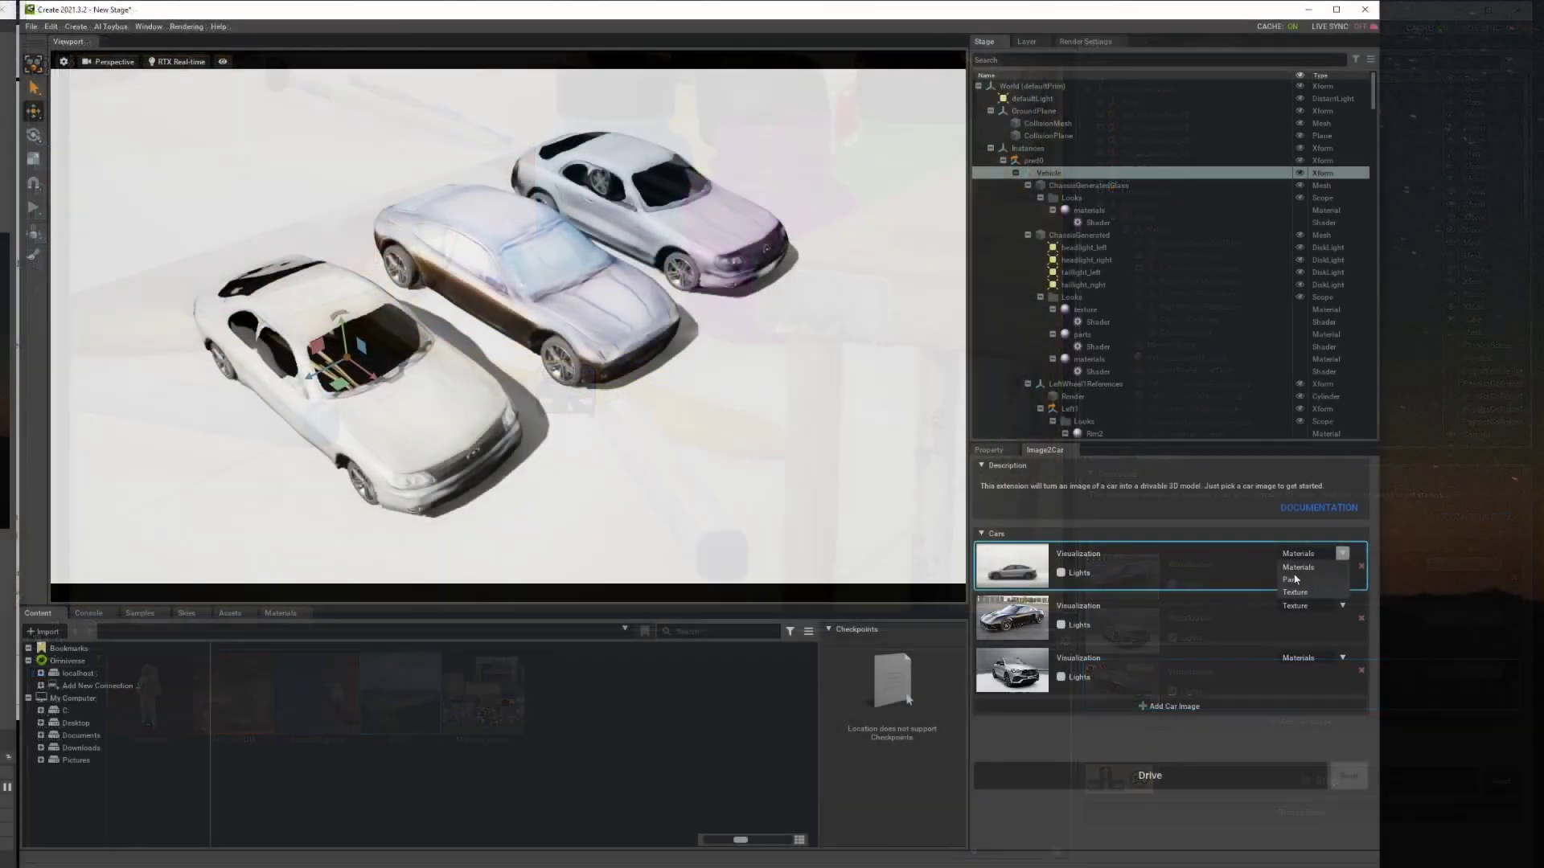
Set the front car's Visualization to Parts and frame the view to show the rear cars
{"action": "left_click", "coordinate": [1291, 578]}
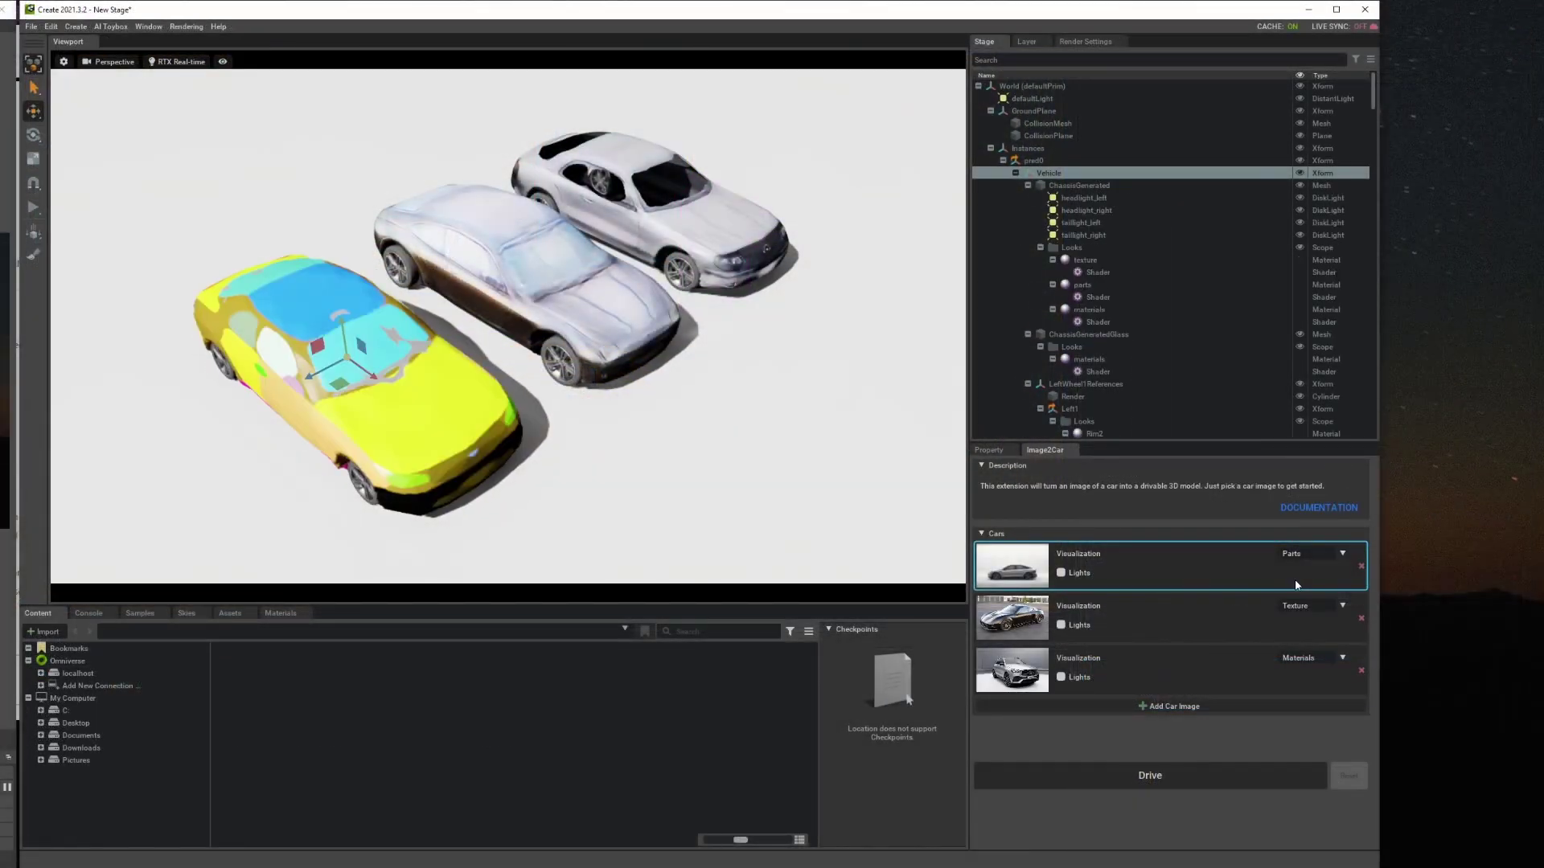
{"action": "scroll", "coordinate": [320, 418], "scroll_direction": "up", "scroll_amount": 5}
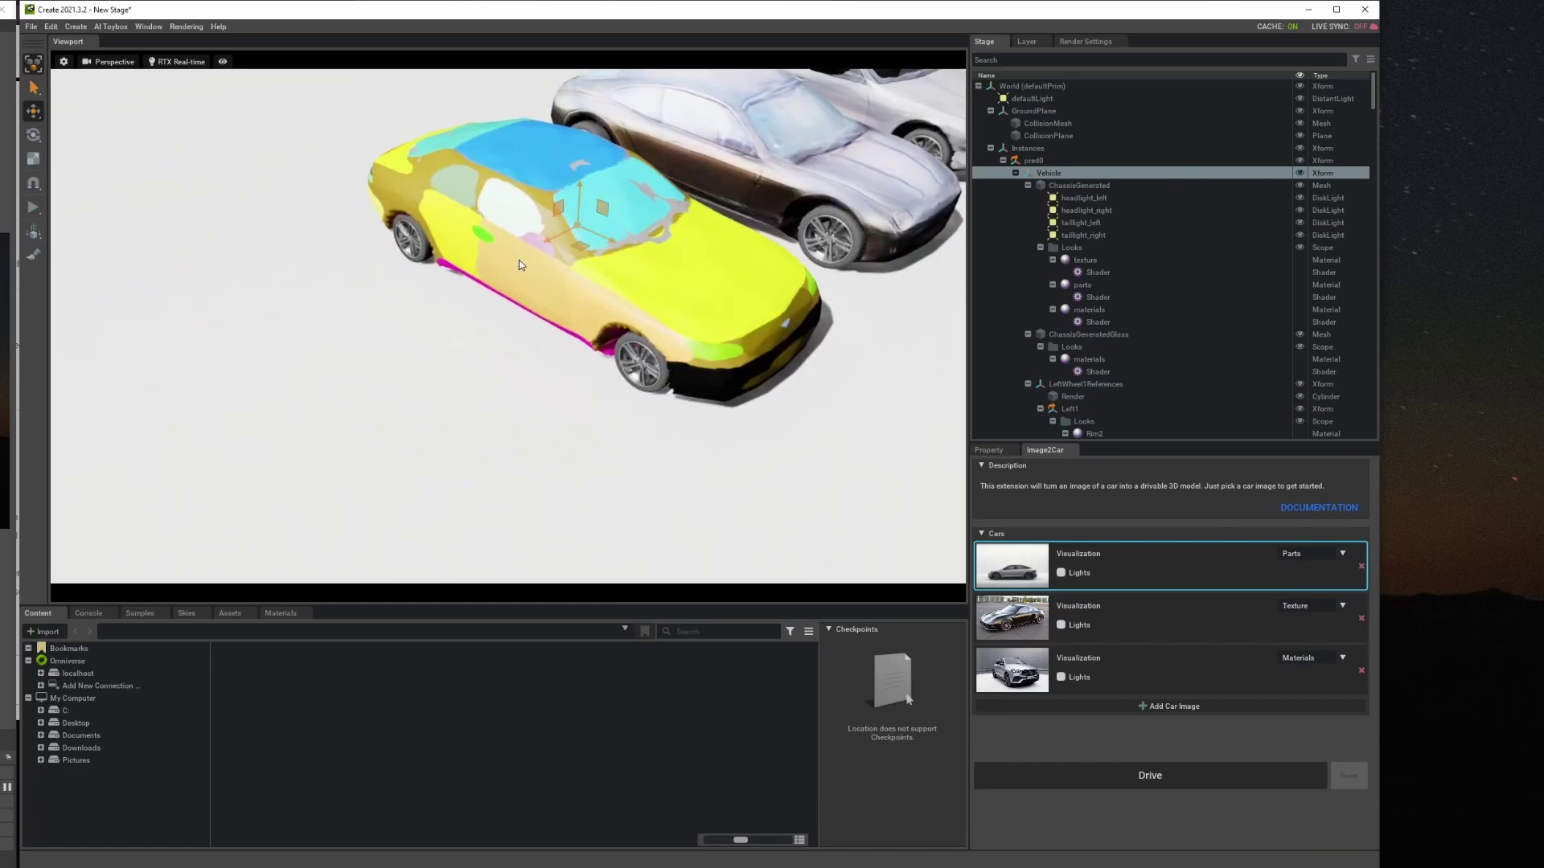
{"action": "middle_click_drag", "start_coordinate": [521, 265], "coordinate": [412, 383]}
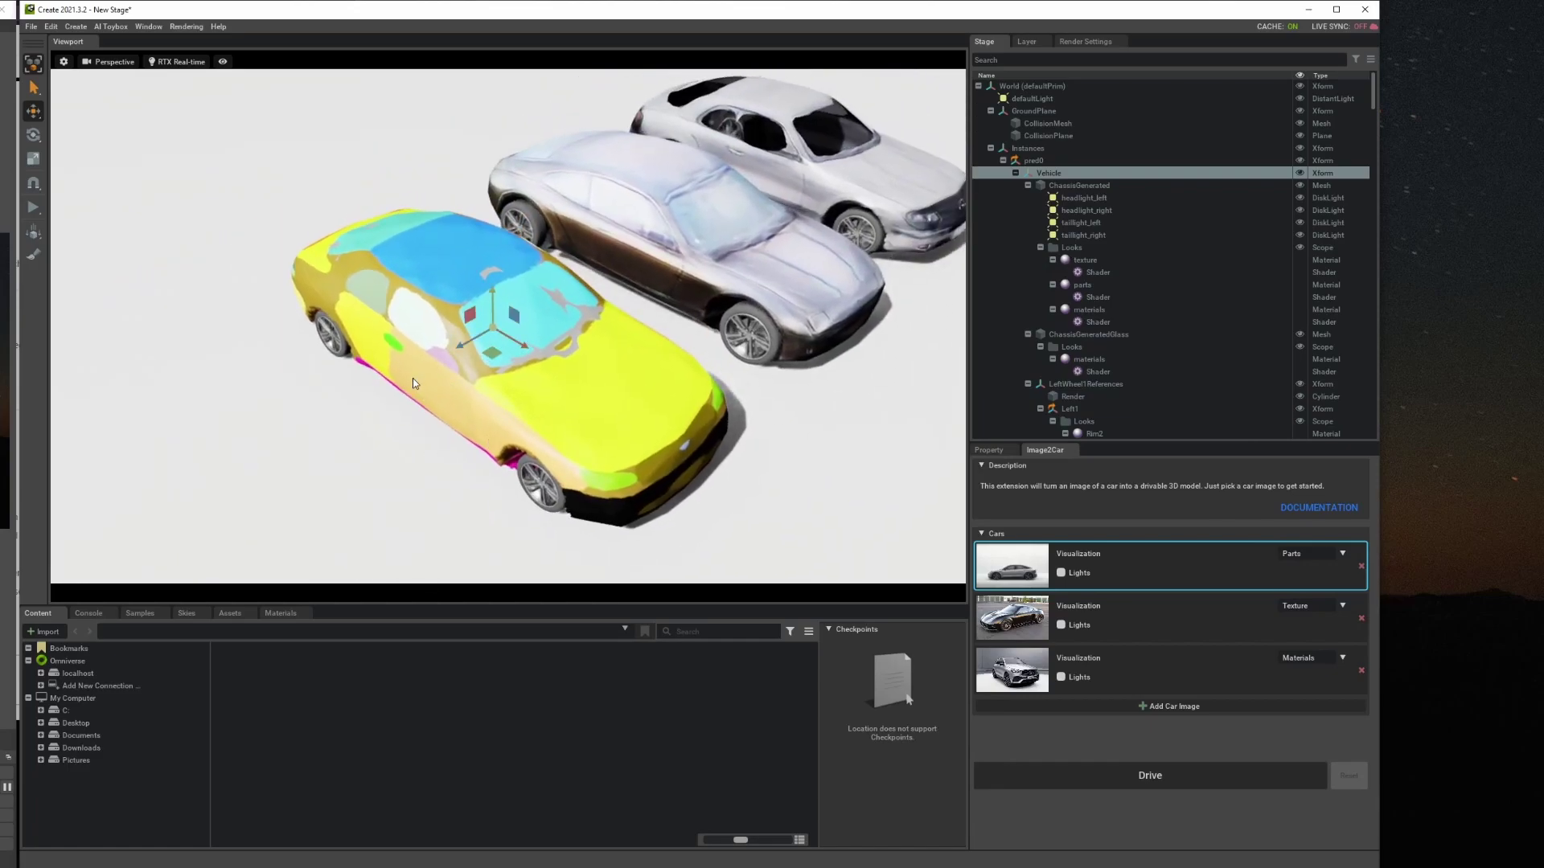